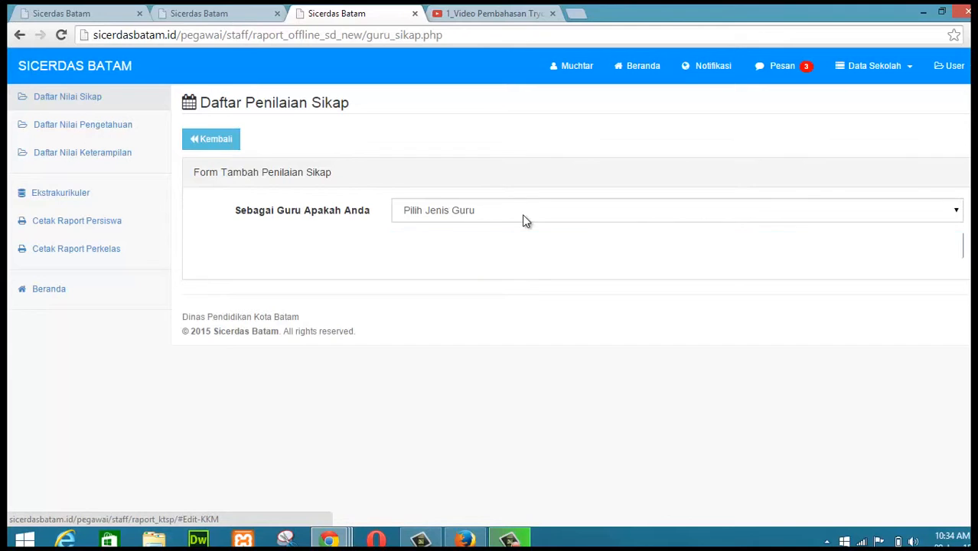
Step: Choose Guru Kelas as the teacher type and continue to the attitude assessment form
{"action": "left_click", "coordinate": [521, 216]}
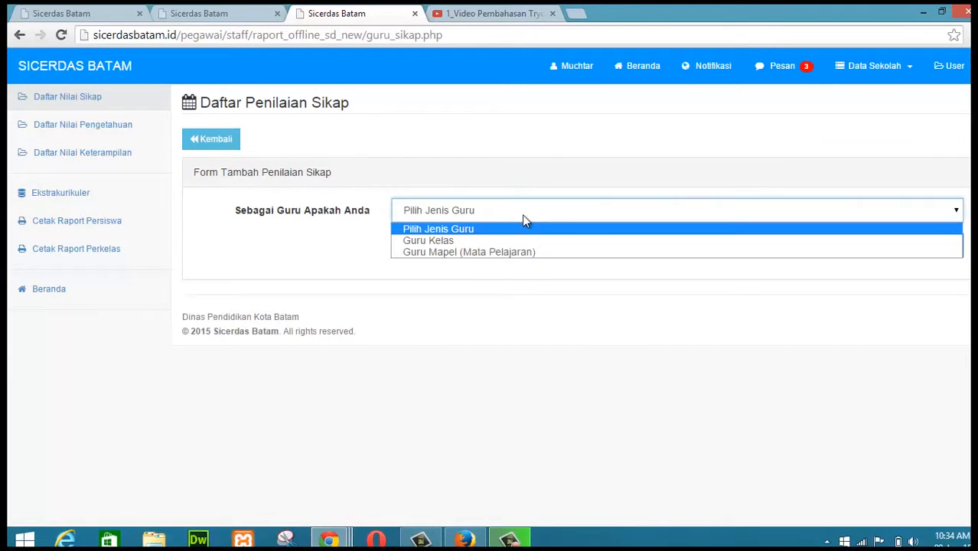
{"action": "left_click", "coordinate": [438, 240]}
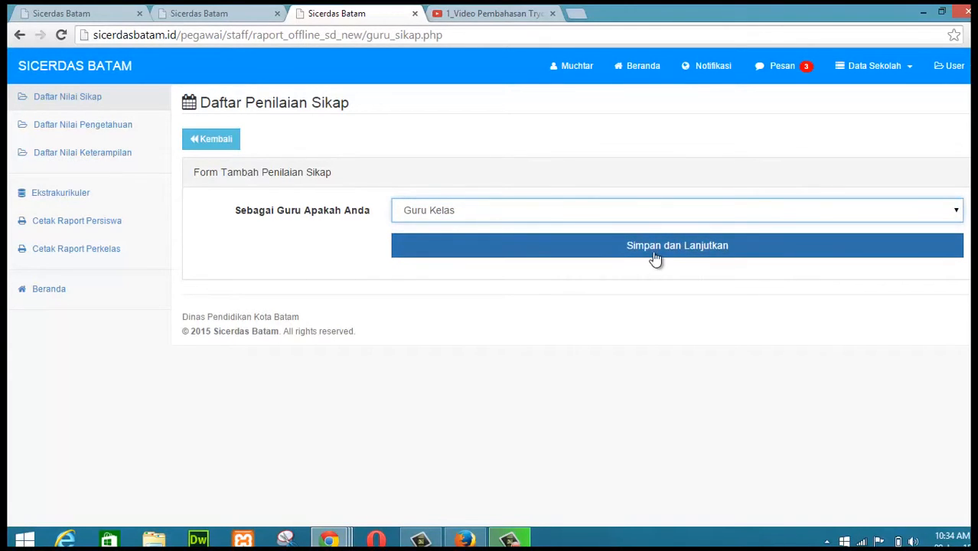
{"action": "left_click", "coordinate": [690, 249]}
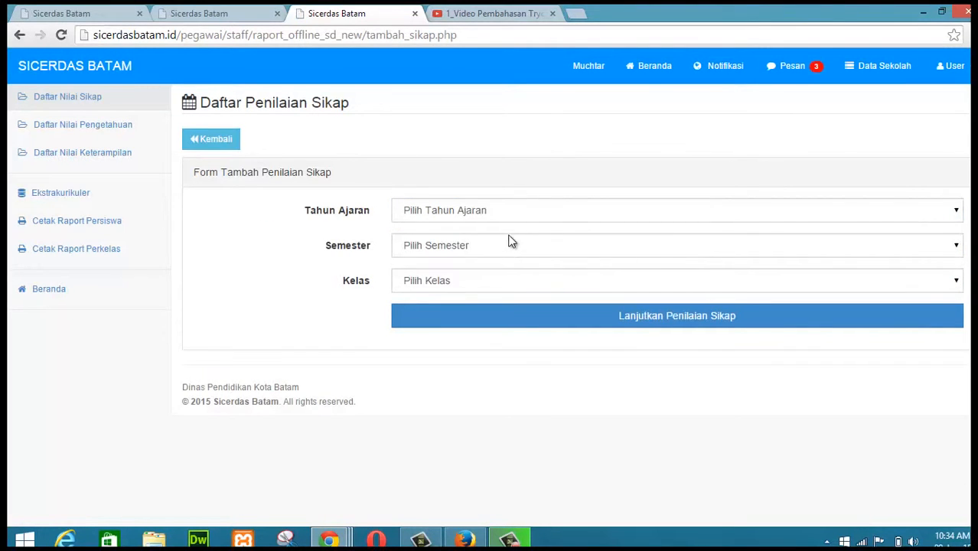
Step: Select academic year 2014 - 2015, semester II - Genap and Kelas 4, then proceed to the attitude scoring sheet
{"action": "left_click", "coordinate": [538, 210]}
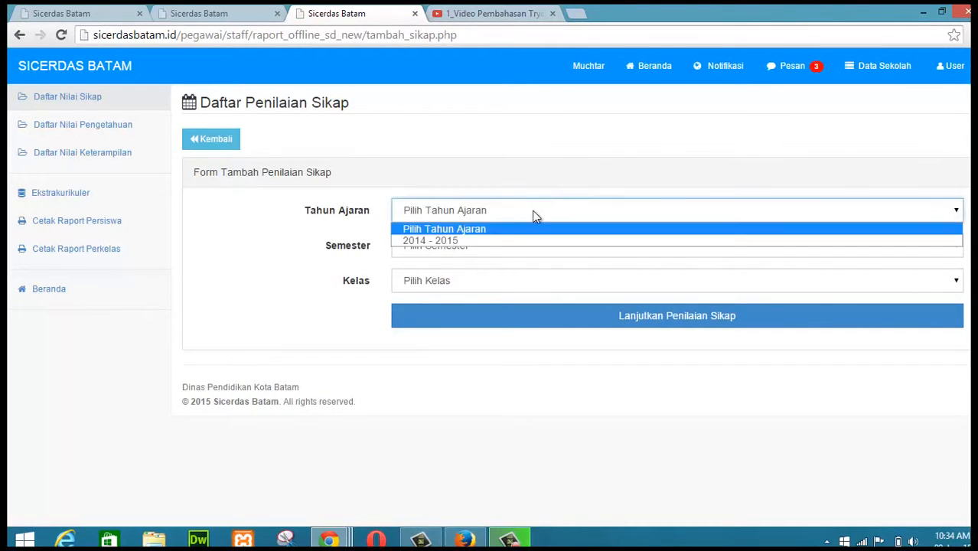
{"action": "left_click", "coordinate": [476, 240]}
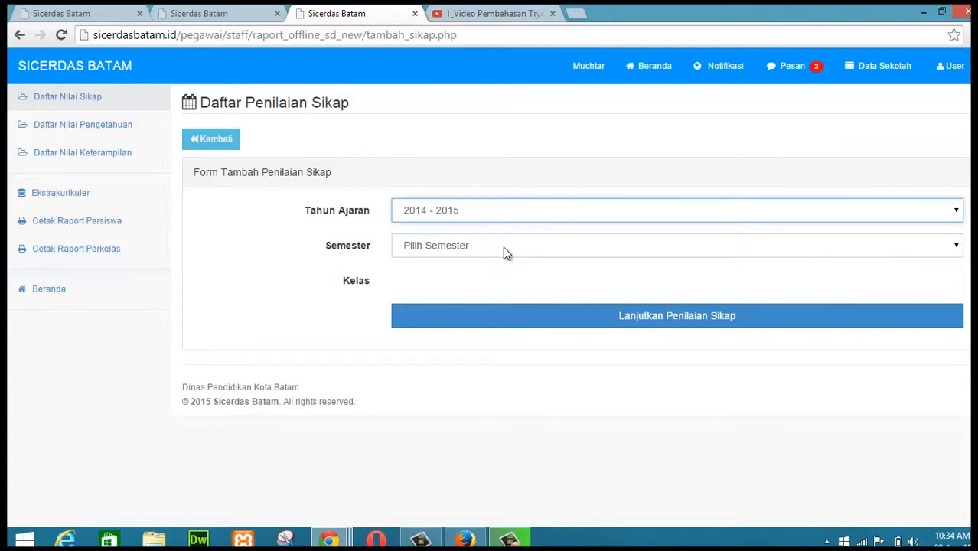
{"action": "left_click", "coordinate": [503, 245]}
{"action": "left_click", "coordinate": [455, 287]}
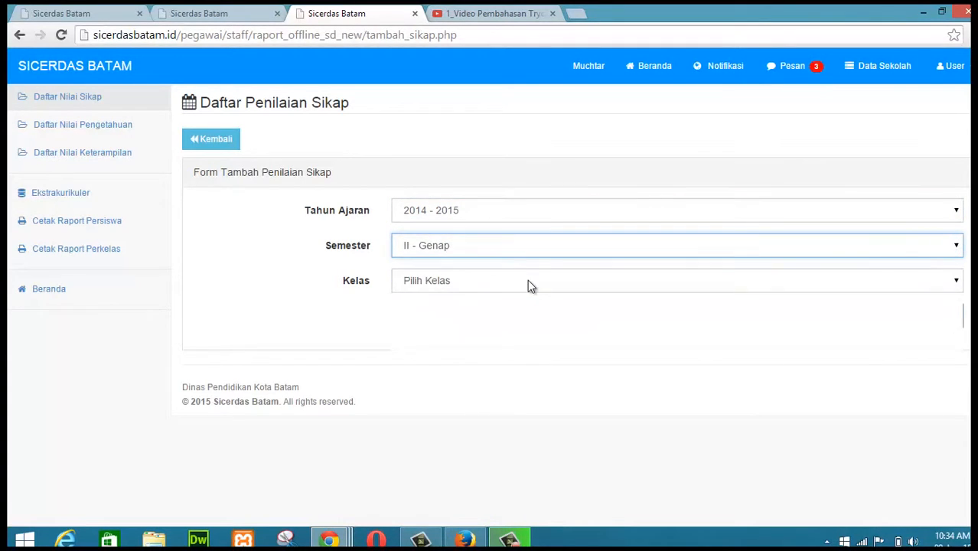
{"action": "left_click", "coordinate": [527, 280]}
{"action": "left_click", "coordinate": [439, 333]}
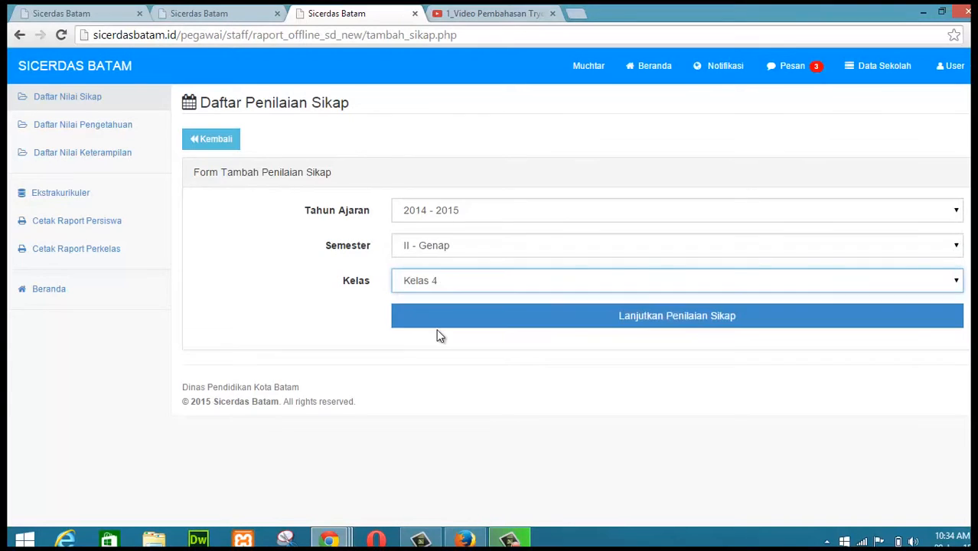
{"action": "left_click", "coordinate": [677, 325]}
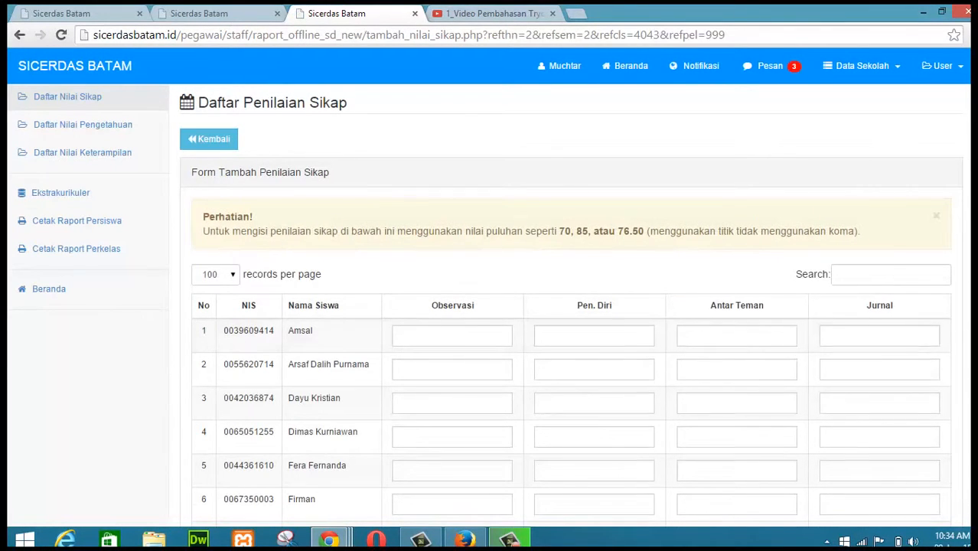
Step: Enter the first student's scores: Observasi 76, Pen. Diri 75, Antar Teman 77, Jurnal 78
{"action": "scroll", "coordinate": [571, 306], "scroll_direction": "down", "scroll_amount": 5}
{"action": "scroll", "coordinate": [571, 306], "scroll_direction": "up", "scroll_amount": 5}
{"action": "left_click", "coordinate": [452, 336]}
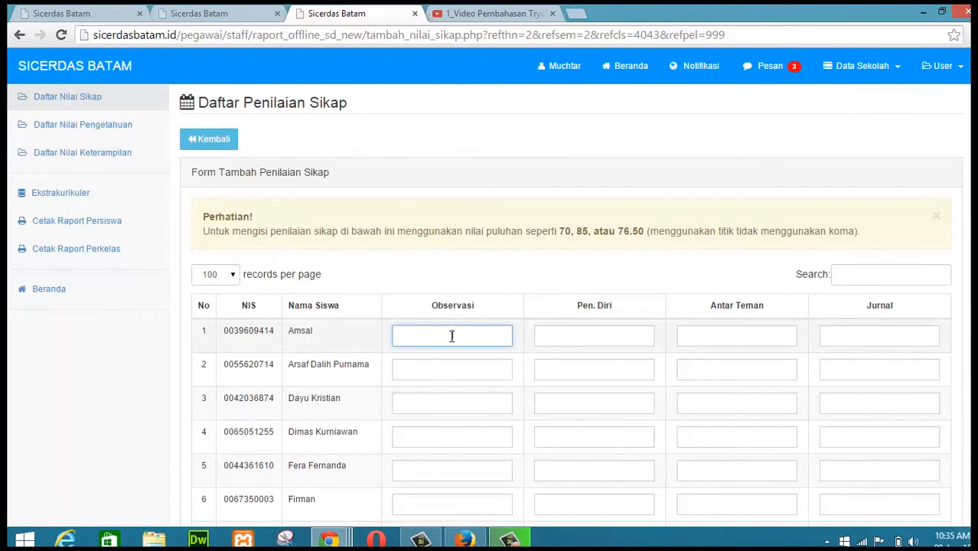
{"action": "type", "text": "76"}
{"action": "key", "text": "Tab"}
{"action": "type", "text": "75"}
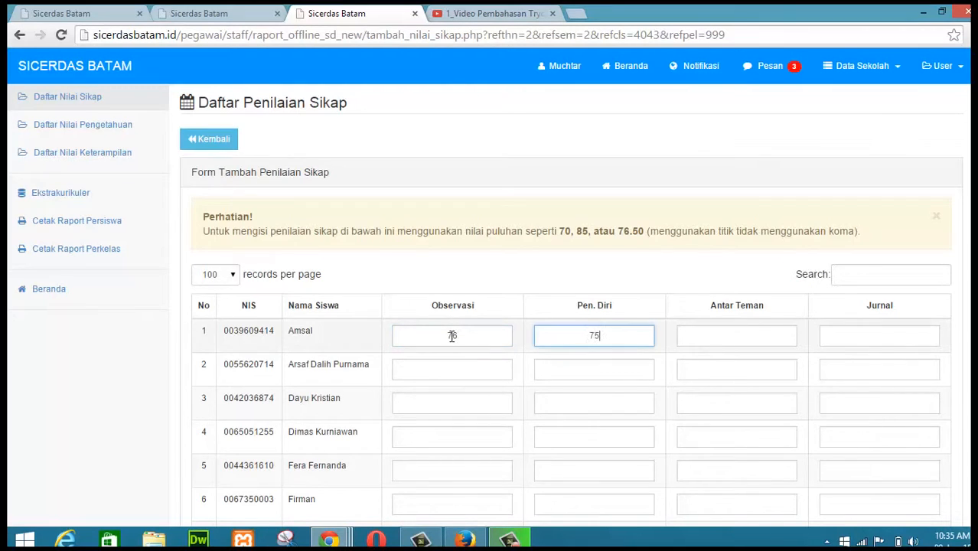
{"action": "key", "text": "Tab"}
{"action": "type", "text": "77"}
{"action": "key", "text": "Tab"}
{"action": "type", "text": "78"}
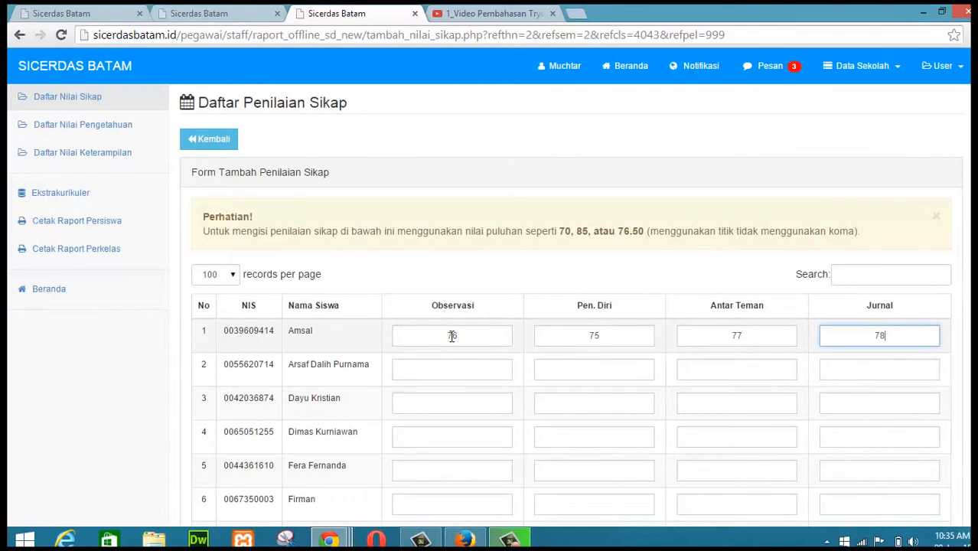
Step: Enter the second student's scores: Observasi 76, Pen. Diri 56, Antar Teman 66, Jurnal 77
{"action": "key", "text": "Tab"}
{"action": "type", "text": "76"}
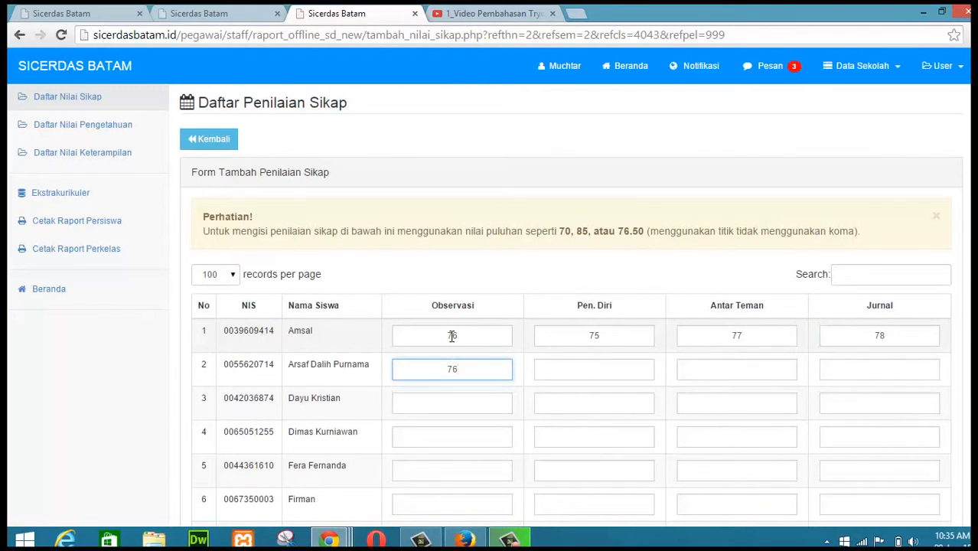
{"action": "key", "text": "Tab"}
{"action": "type", "text": "56"}
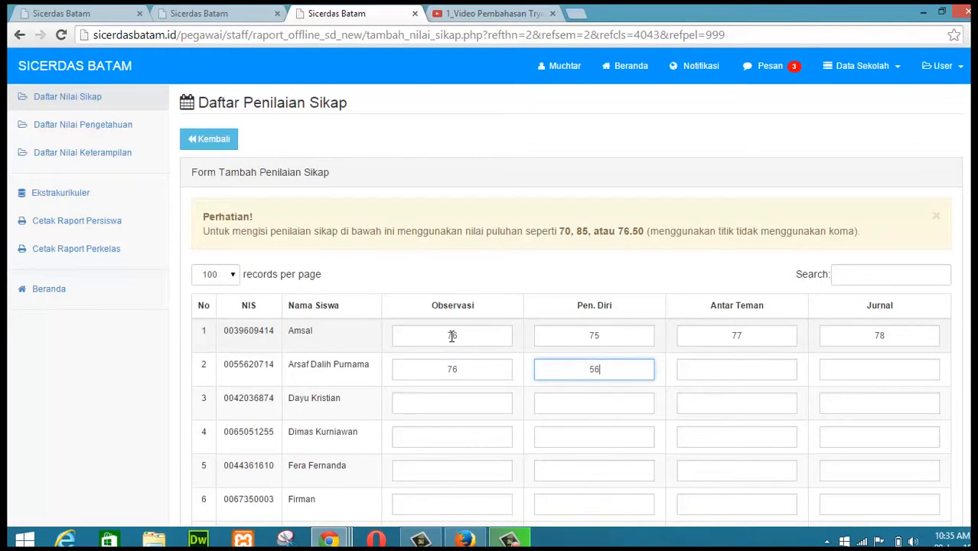
{"action": "key", "text": "Tab"}
{"action": "type", "text": "66"}
{"action": "key", "text": "Tab"}
{"action": "type", "text": "77"}
{"action": "key", "text": "Tab"}
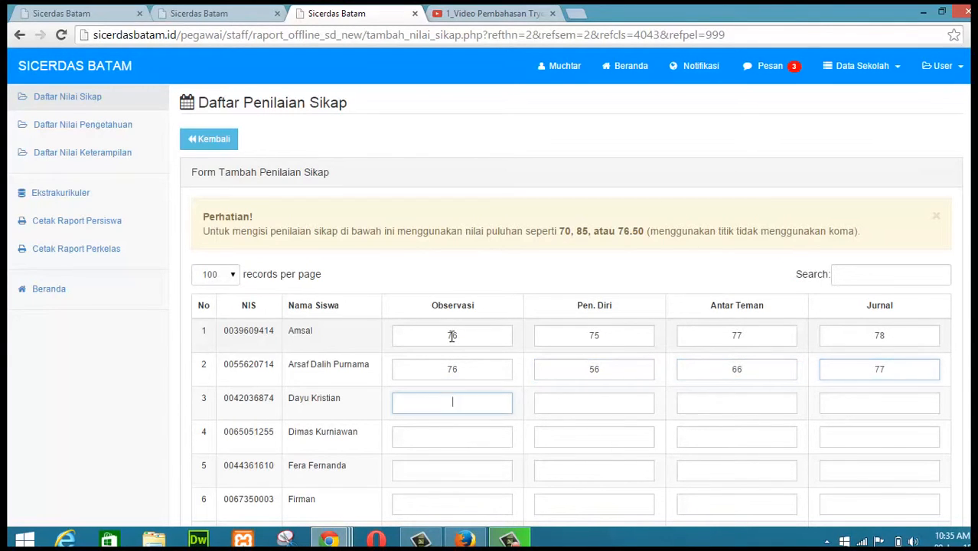
Step: Enter the third student's scores: Observasi 88, Pen. Diri 77, Antar Teman 66, Jurnal 77
{"action": "type", "text": "88"}
{"action": "key", "text": "Tab"}
{"action": "type", "text": "77"}
{"action": "key", "text": "Tab"}
{"action": "type", "text": "66"}
{"action": "key", "text": "Tab"}
{"action": "type", "text": "77"}
{"action": "key", "text": "Tab"}
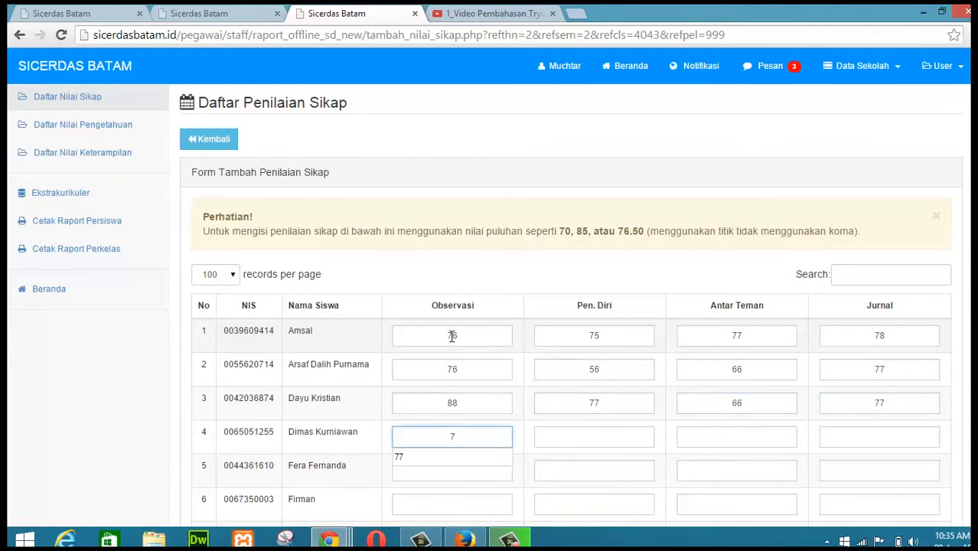
Step: Enter 77 as the fourth student's Observasi score and save the attitude assessment
{"action": "type", "text": "77"}
{"action": "left_click", "coordinate": [597, 436]}
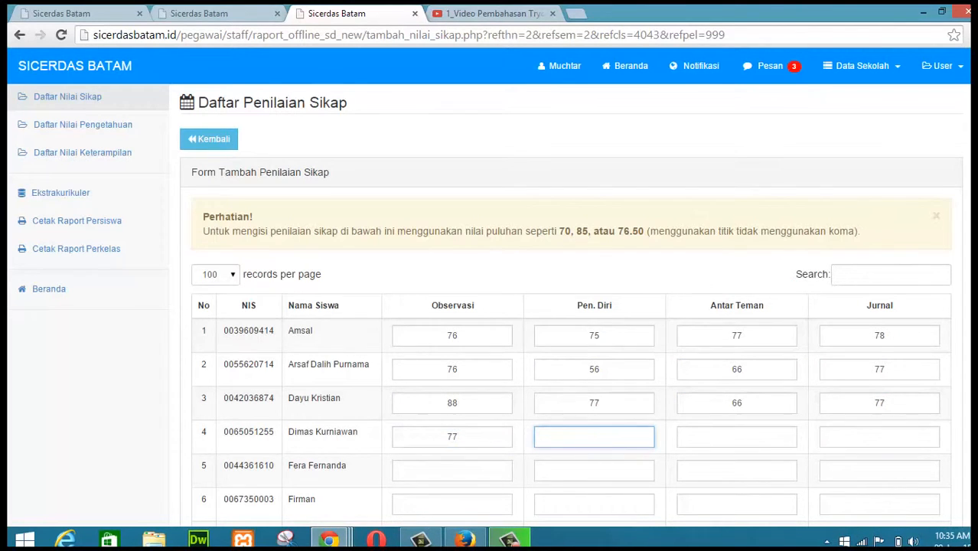
{"action": "scroll", "coordinate": [777, 447], "scroll_direction": "down", "scroll_amount": 5}
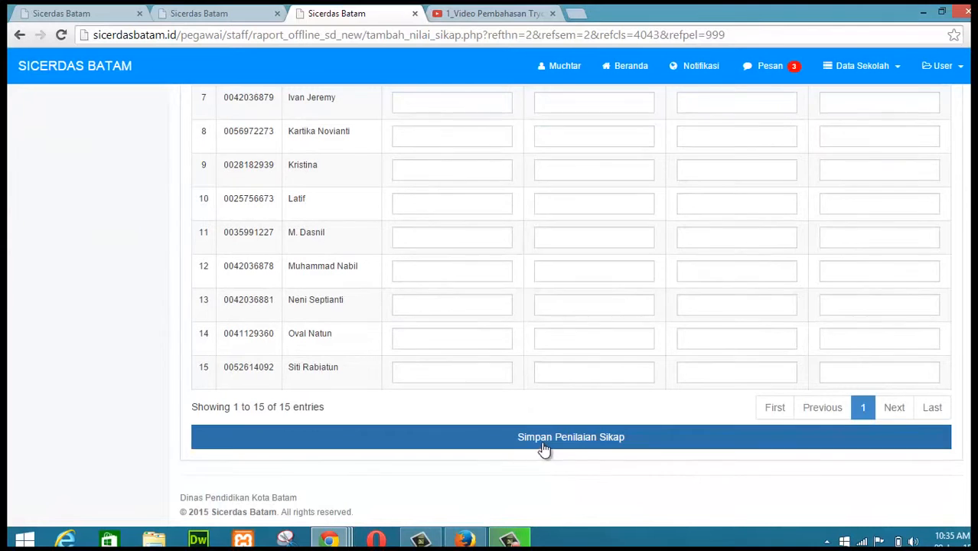
{"action": "left_click", "coordinate": [579, 442]}
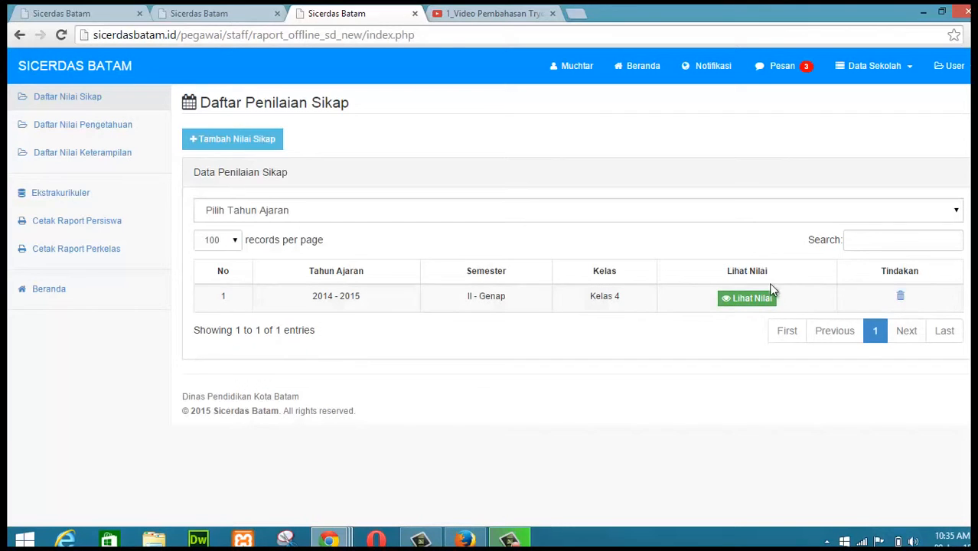
Step: Open the saved Kelas 4 grades and search the list for the fourth student by name
{"action": "left_click", "coordinate": [740, 301]}
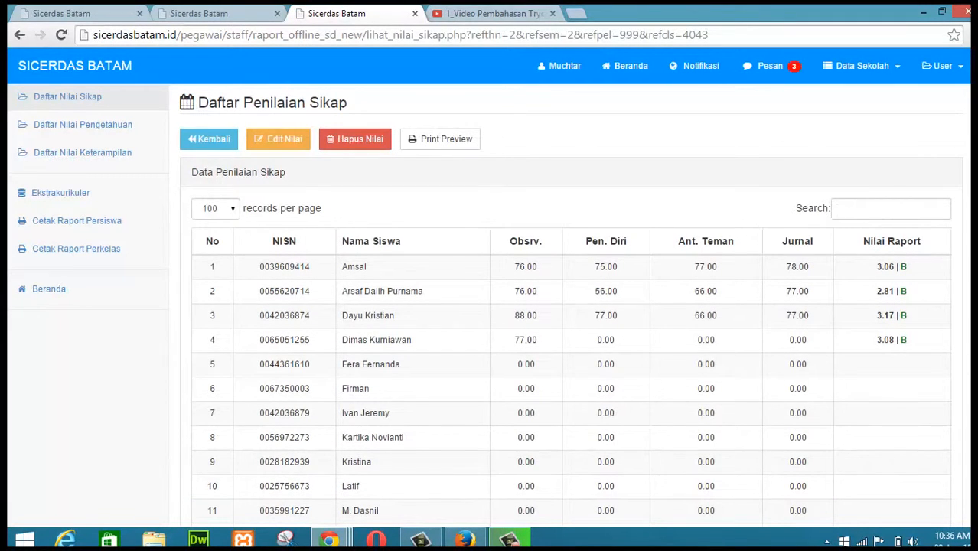
{"action": "scroll", "coordinate": [442, 284], "scroll_direction": "down", "scroll_amount": 1}
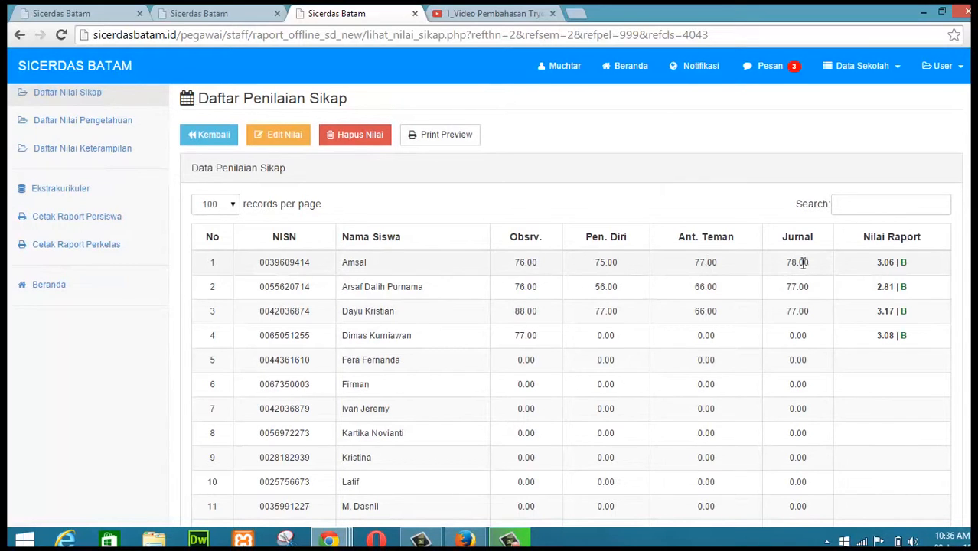
{"action": "left_click", "coordinate": [863, 211]}
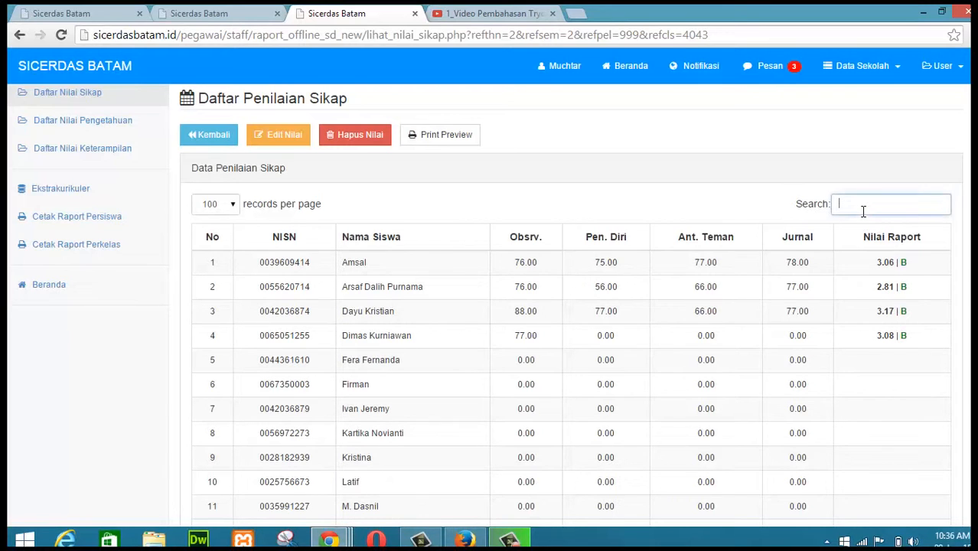
{"action": "type", "text": "dimas"}
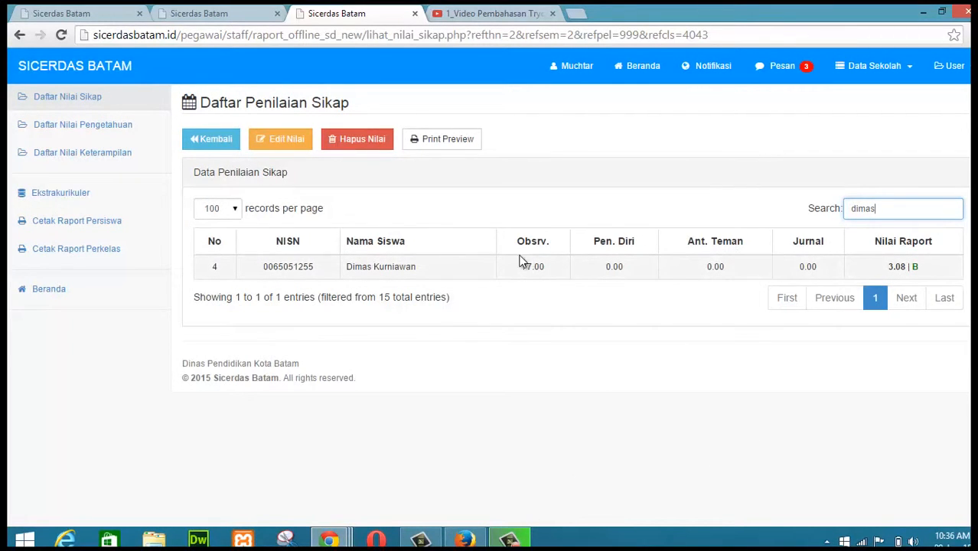
Step: Clear the search filter on the grade list
{"action": "left_click", "coordinate": [888, 209]}
{"action": "key", "text": "BackSpace"}
{"action": "key", "text": "BackSpace"}
{"action": "key", "text": "BackSpace"}
{"action": "key", "text": "BackSpace"}
{"action": "key", "text": "BackSpace"}
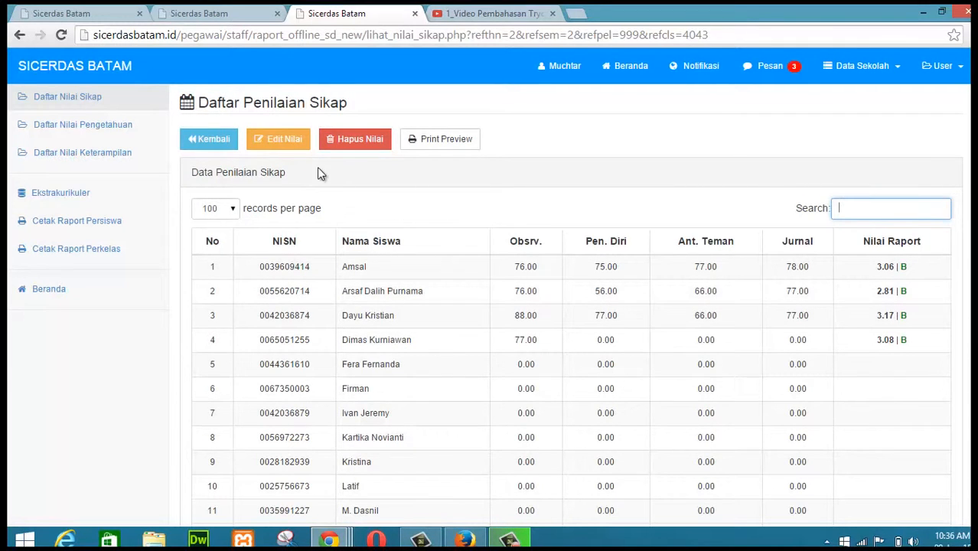
Step: Edit the fourth student's grades, setting Pen. Diri 88, Antar Teman 87 and Jurnal 90, and submit
{"action": "left_click", "coordinate": [274, 145]}
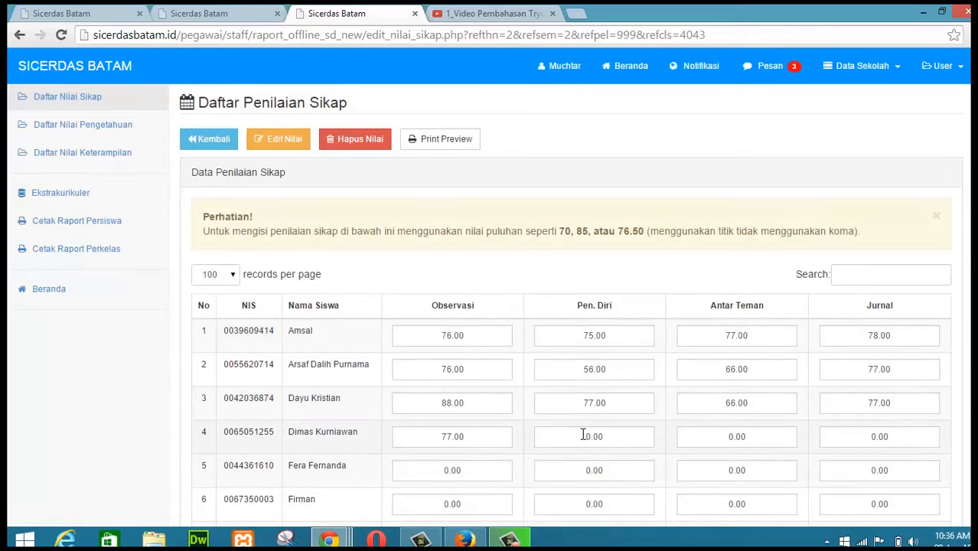
{"action": "left_click", "coordinate": [583, 434]}
{"action": "type", "text": "88"}
{"action": "key", "text": "Tab"}
{"action": "type", "text": "87"}
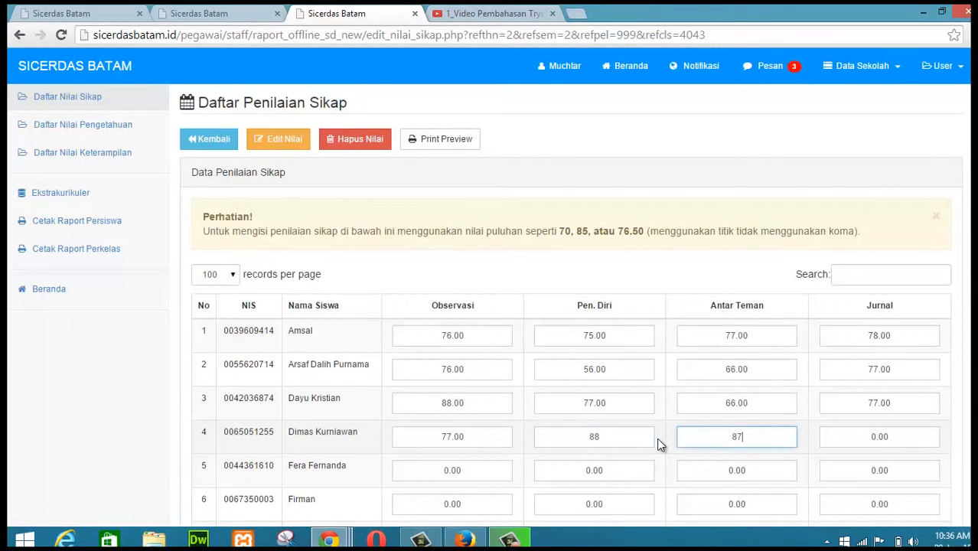
{"action": "key", "text": "Tab"}
{"action": "type", "text": "90"}
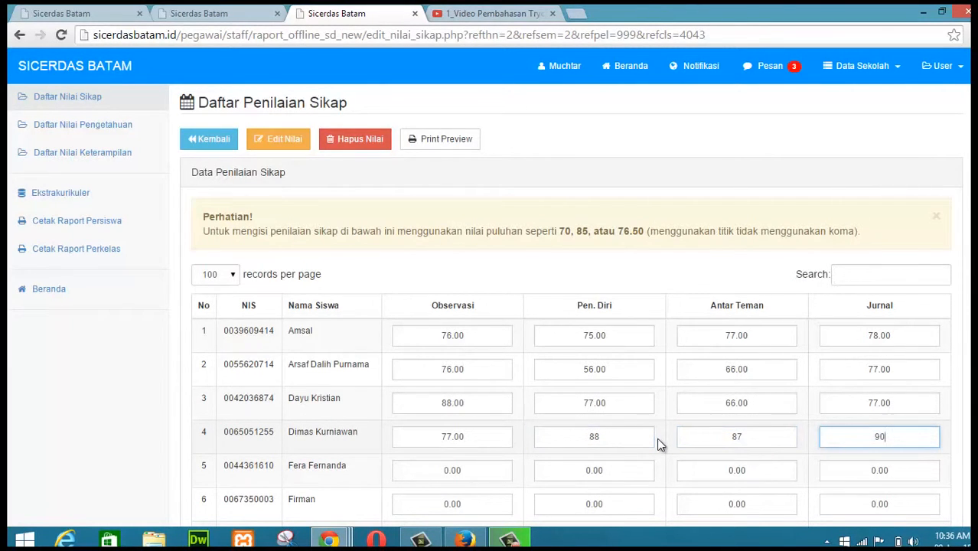
{"action": "key", "text": "Return"}
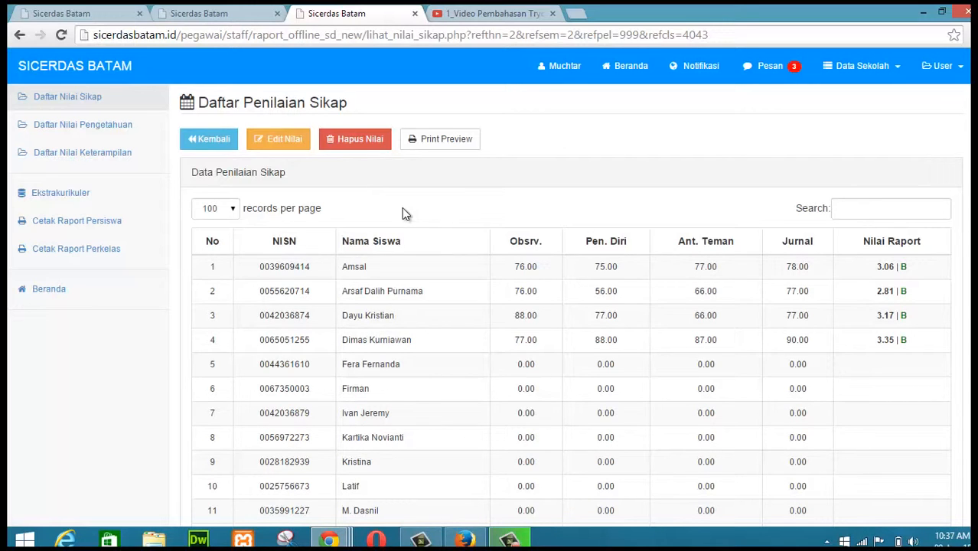
Step: Delete the third student's attitude scores by ticking only that row and confirming the deletion
{"action": "left_click", "coordinate": [359, 146]}
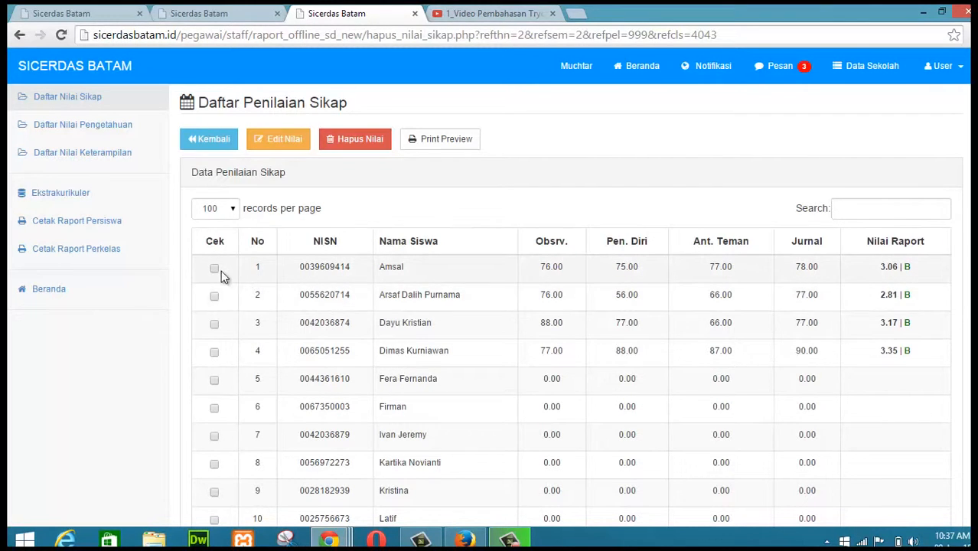
{"action": "left_click", "coordinate": [215, 323]}
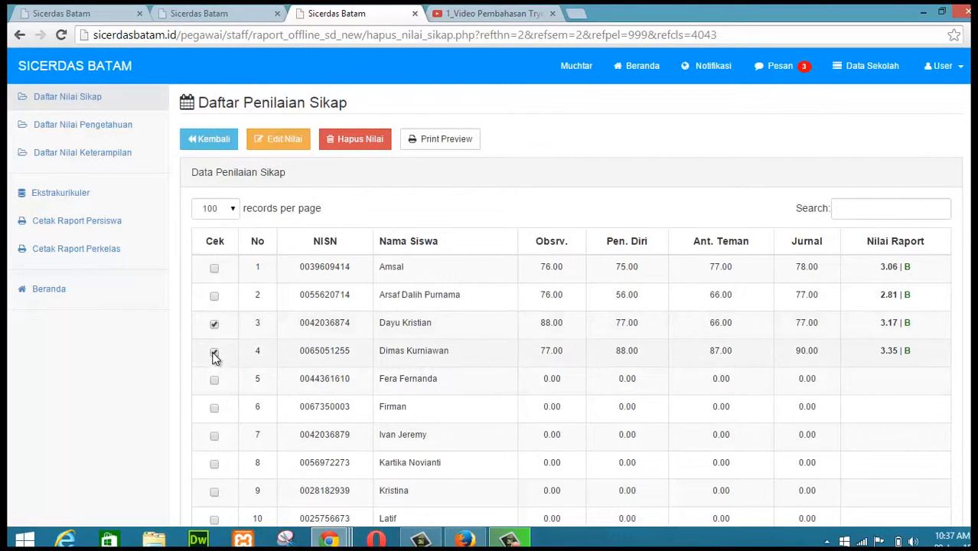
{"action": "left_click", "coordinate": [214, 352]}
{"action": "left_click", "coordinate": [214, 323]}
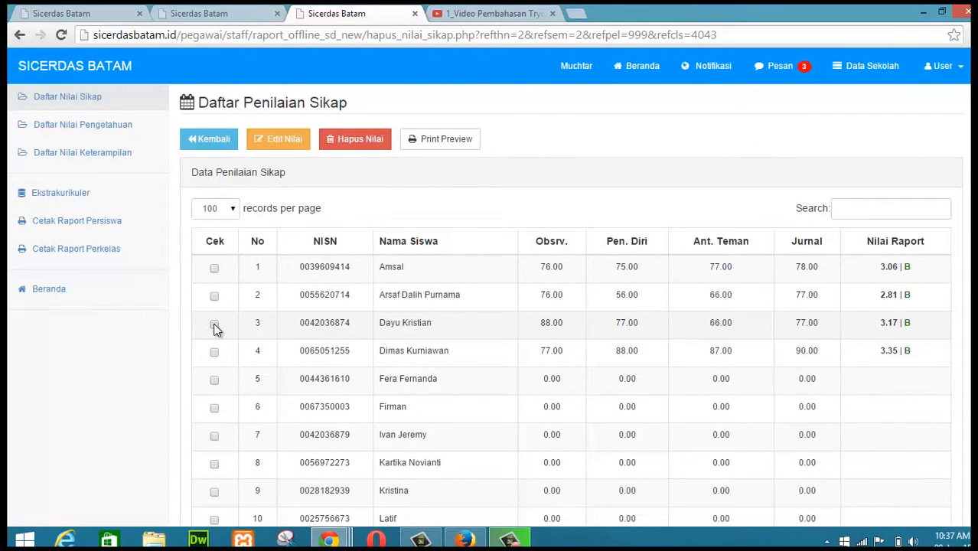
{"action": "left_click", "coordinate": [214, 324]}
{"action": "scroll", "coordinate": [891, 433], "scroll_direction": "down", "scroll_amount": 4}
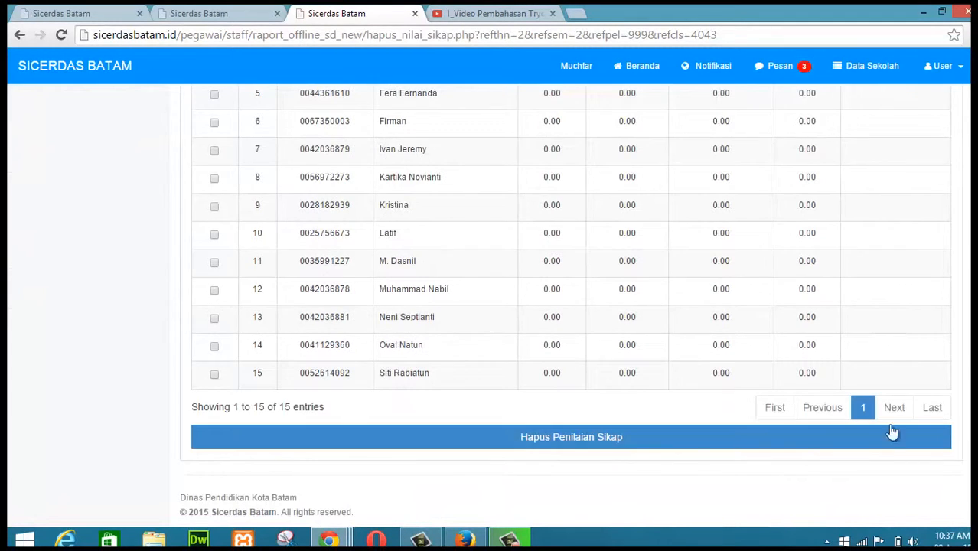
{"action": "left_click", "coordinate": [577, 435]}
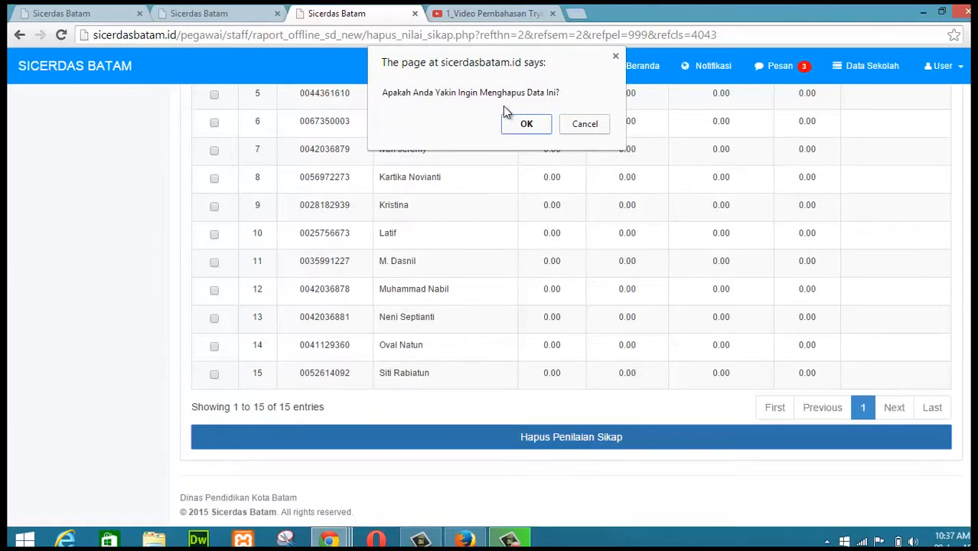
{"action": "left_click", "coordinate": [526, 124]}
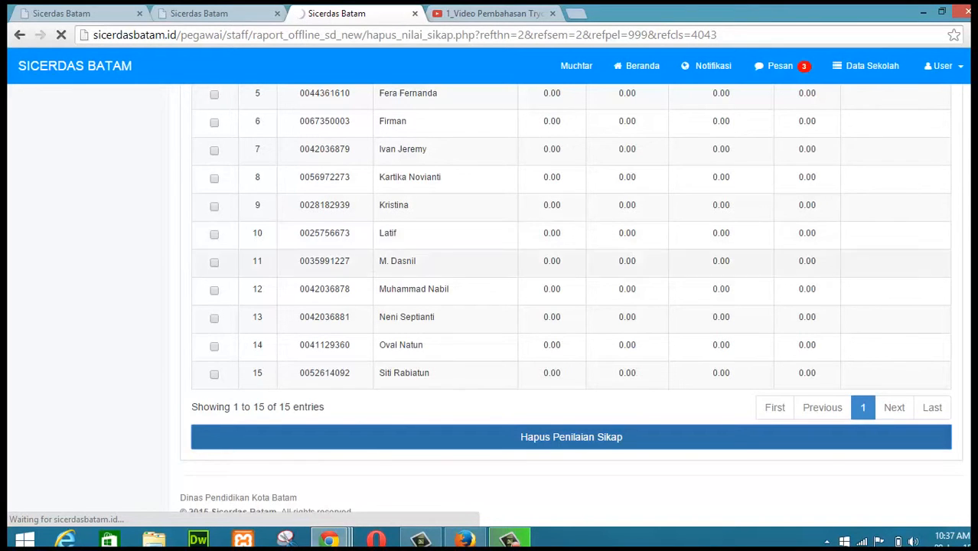
Step: Open the per-student report printing page (Cetak Raport Persiswa) in a new tab and return to the attitude score list
{"action": "scroll", "coordinate": [417, 176], "scroll_direction": "up", "scroll_amount": 5}
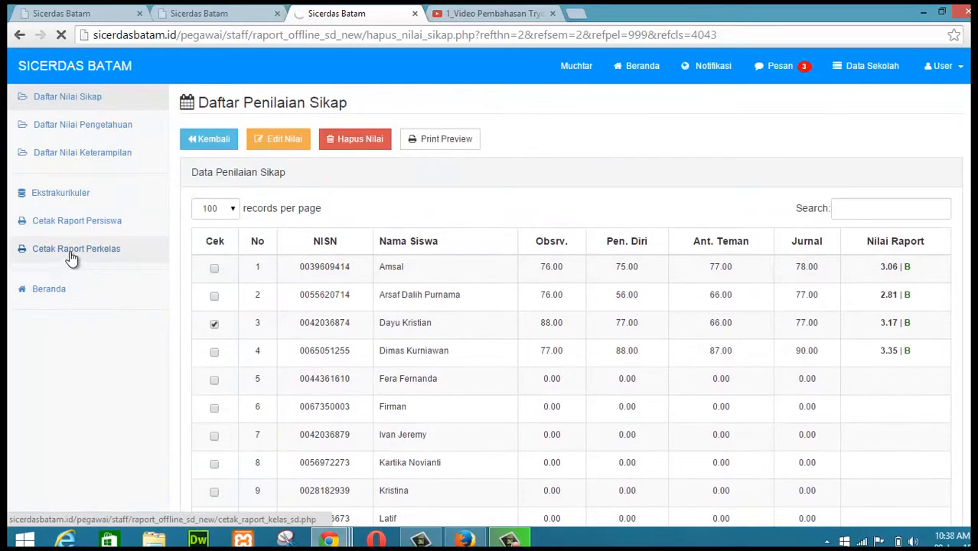
{"action": "right_click", "coordinate": [90, 230]}
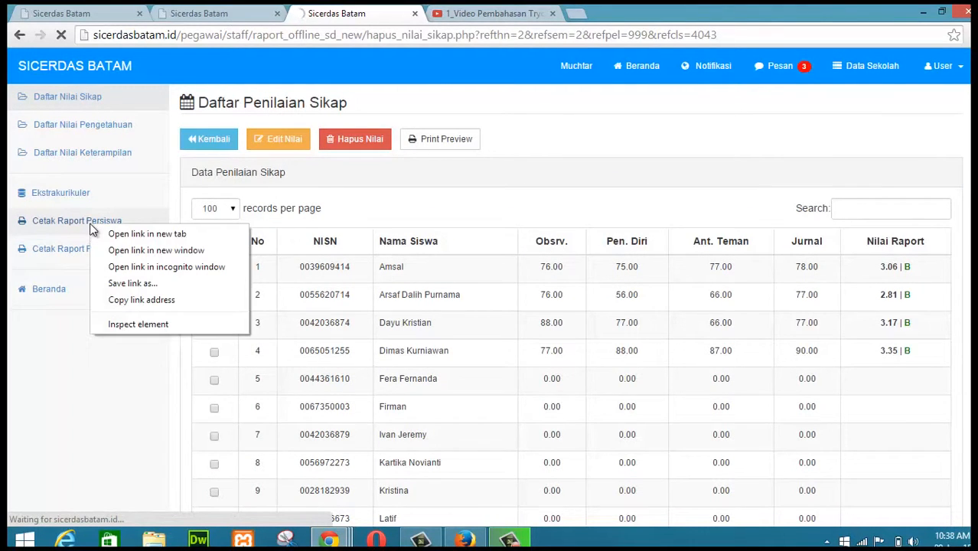
{"action": "left_click", "coordinate": [107, 231]}
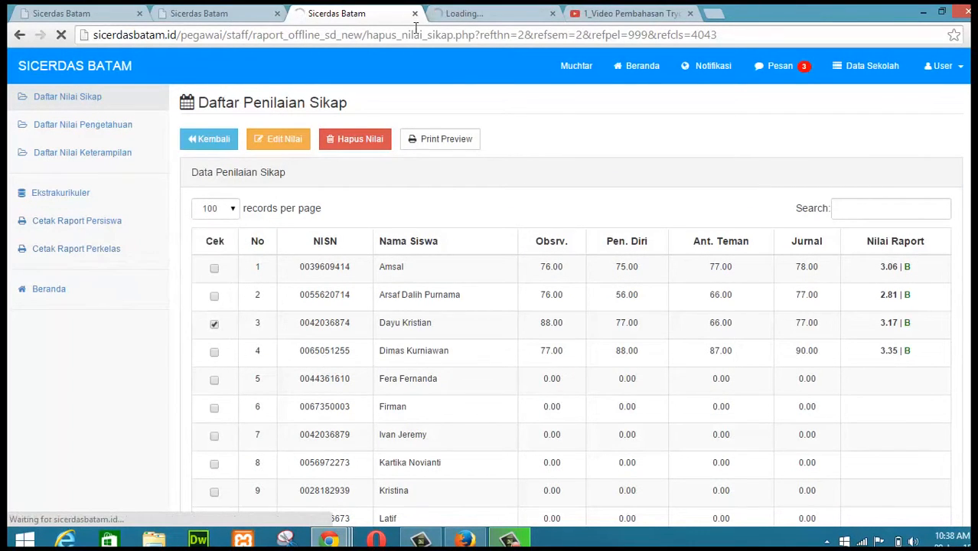
{"action": "left_click", "coordinate": [511, 17]}
{"action": "left_click", "coordinate": [329, 13]}
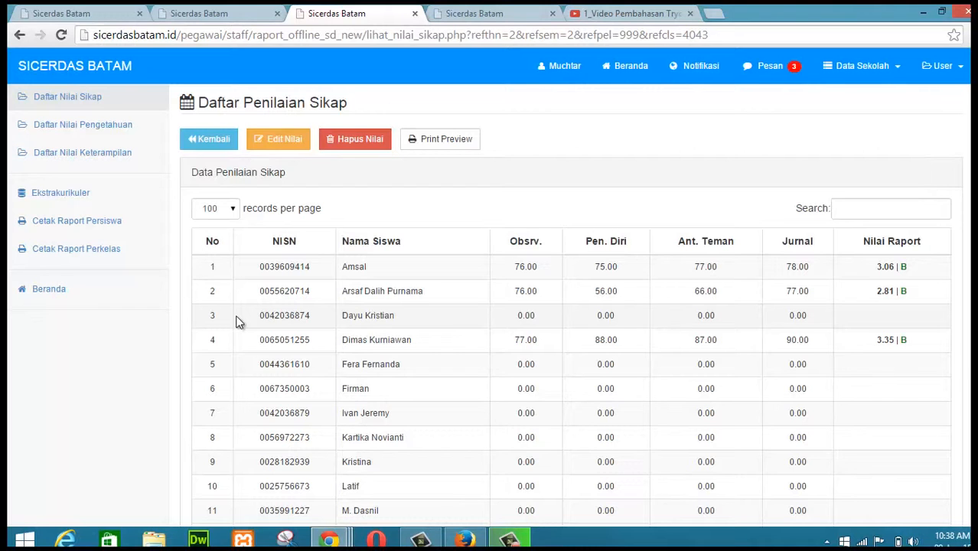
Step: On the per-student report page, select school year 2014 - 2015, semester II - Genap and KELAS 4
{"action": "left_click", "coordinate": [474, 13]}
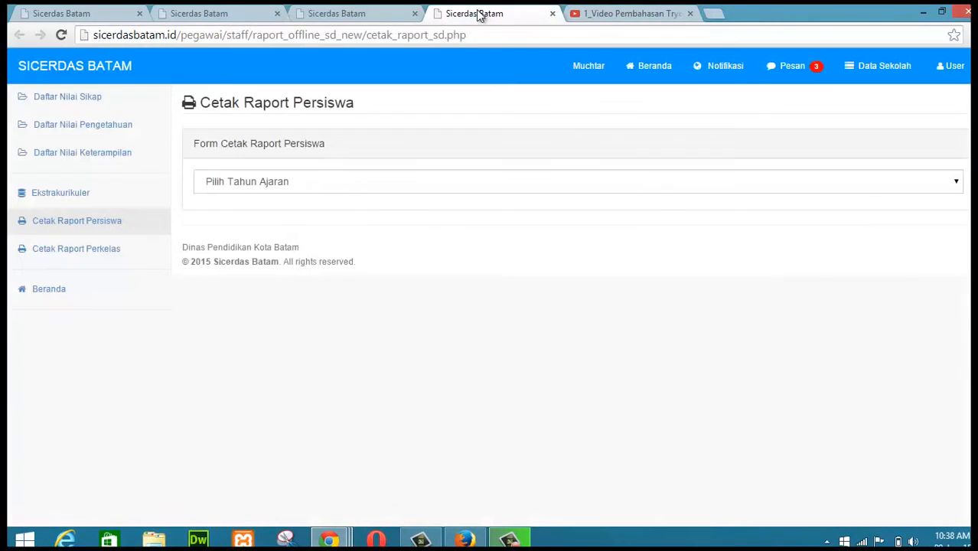
{"action": "left_click", "coordinate": [417, 182]}
{"action": "left_click", "coordinate": [303, 232]}
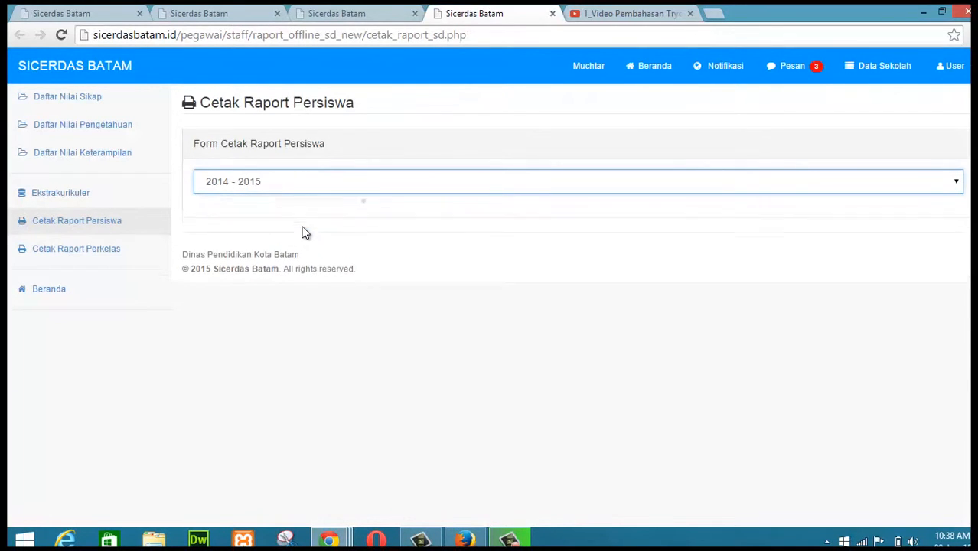
{"action": "left_click", "coordinate": [378, 214]}
{"action": "left_click", "coordinate": [303, 252]}
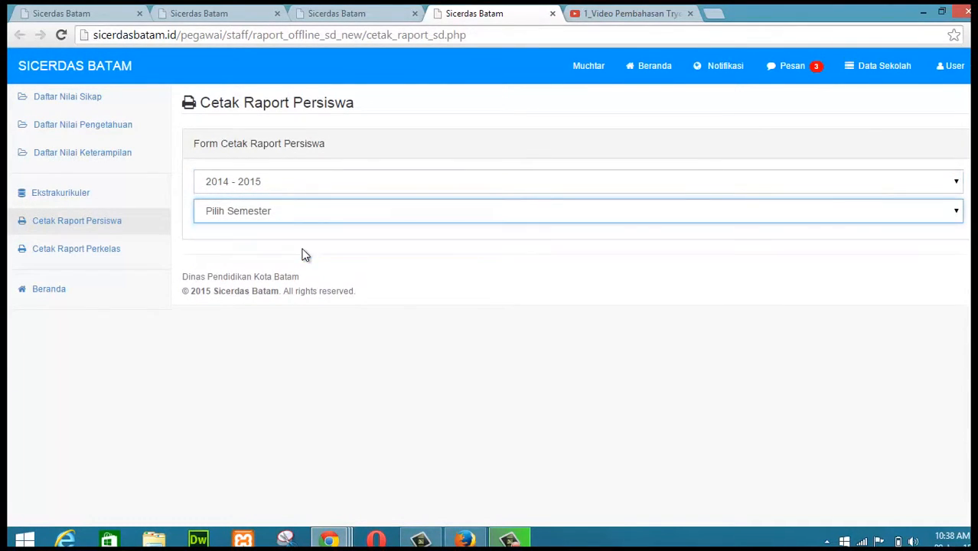
{"action": "left_click", "coordinate": [368, 243]}
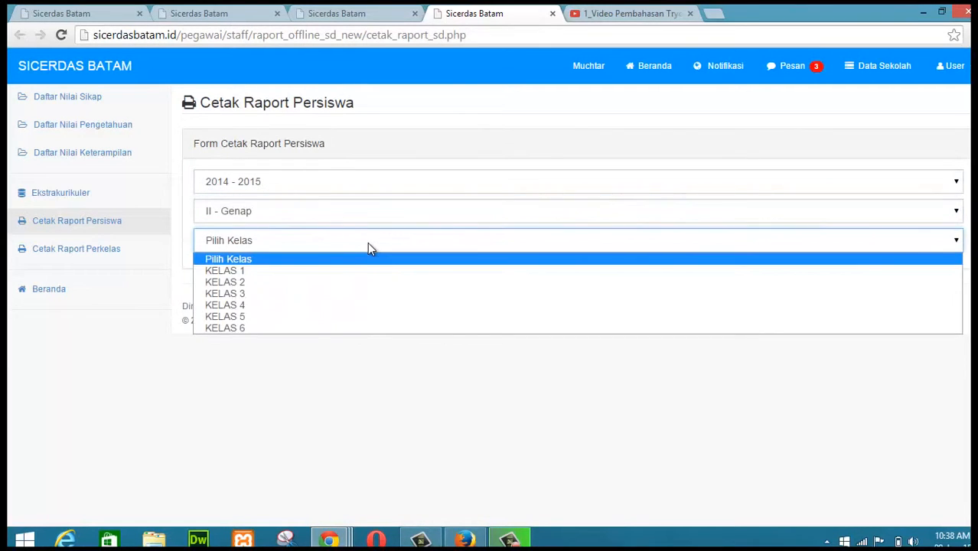
{"action": "left_click", "coordinate": [261, 304]}
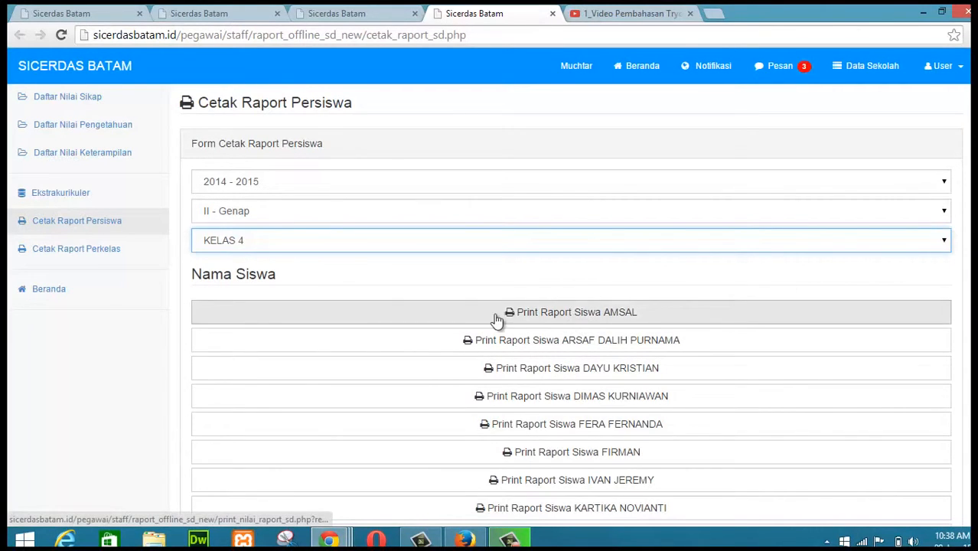
Step: Open Amsal's printable report card in a new tab
{"action": "right_click", "coordinate": [542, 317]}
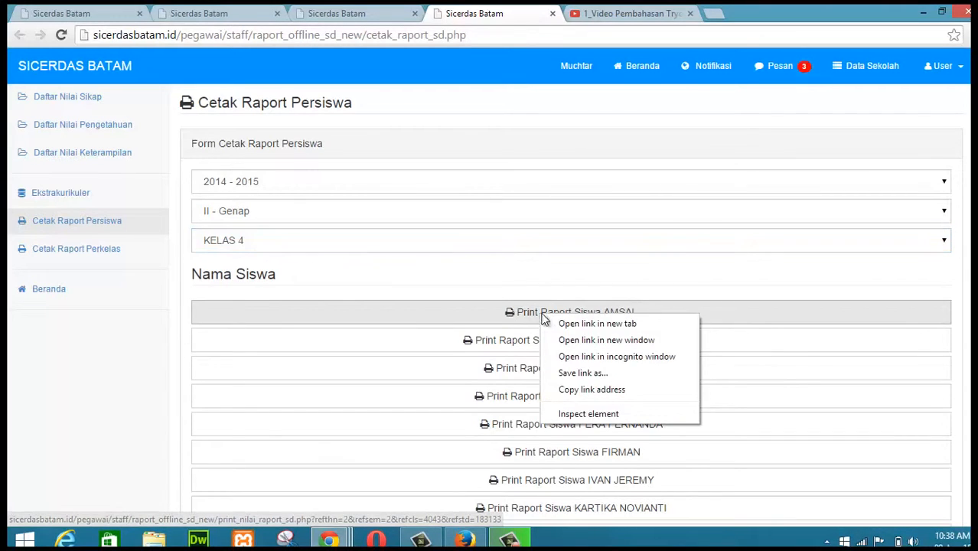
{"action": "left_click", "coordinate": [564, 321]}
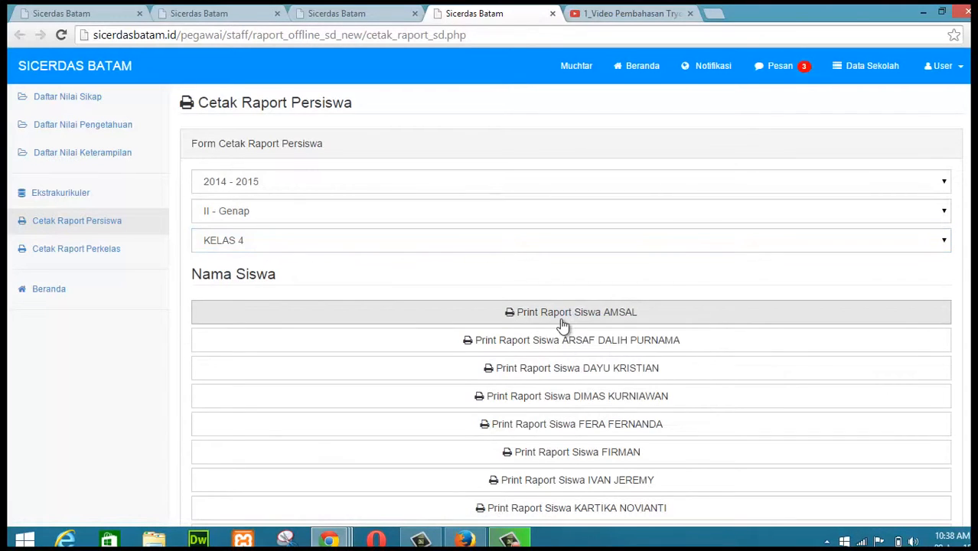
{"action": "left_click", "coordinate": [604, 13]}
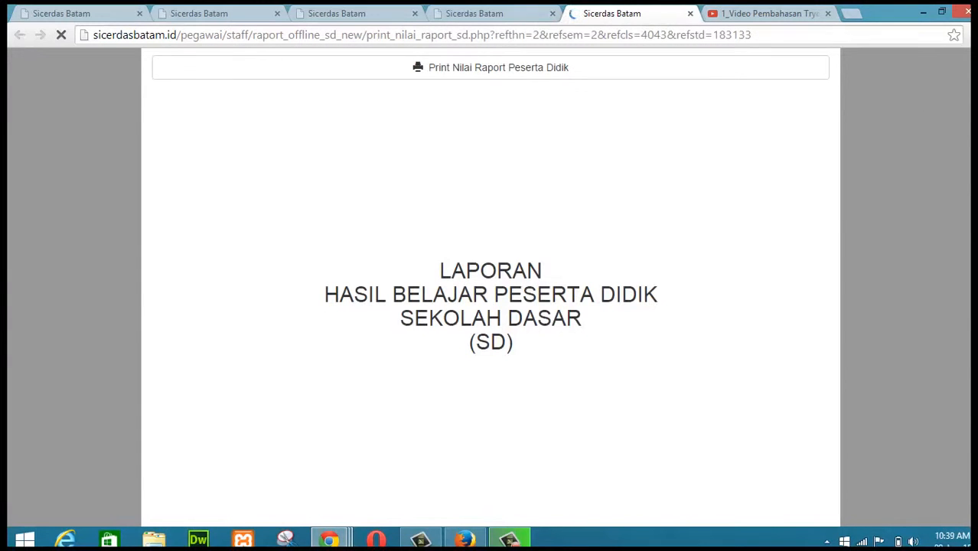
Step: Scroll through Amsal's report card to review the school details and the Sikap attitude descriptions
{"action": "scroll", "coordinate": [490, 290], "scroll_direction": "down", "scroll_amount": 3}
{"action": "scroll", "coordinate": [489, 290], "scroll_direction": "down", "scroll_amount": 10}
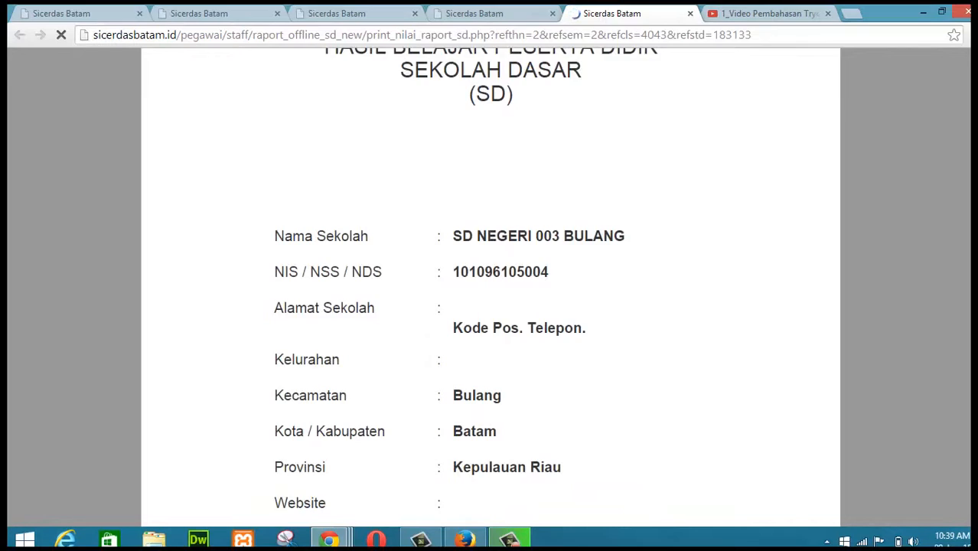
{"action": "scroll", "coordinate": [489, 291], "scroll_direction": "down", "scroll_amount": 5}
{"action": "scroll", "coordinate": [489, 291], "scroll_direction": "down", "scroll_amount": 15}
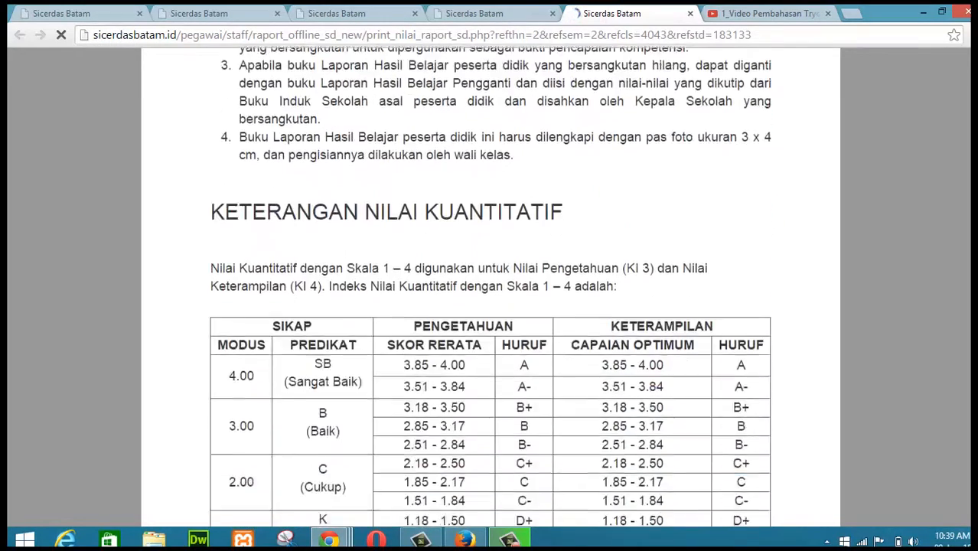
{"action": "scroll", "coordinate": [490, 291], "scroll_direction": "down", "scroll_amount": 20}
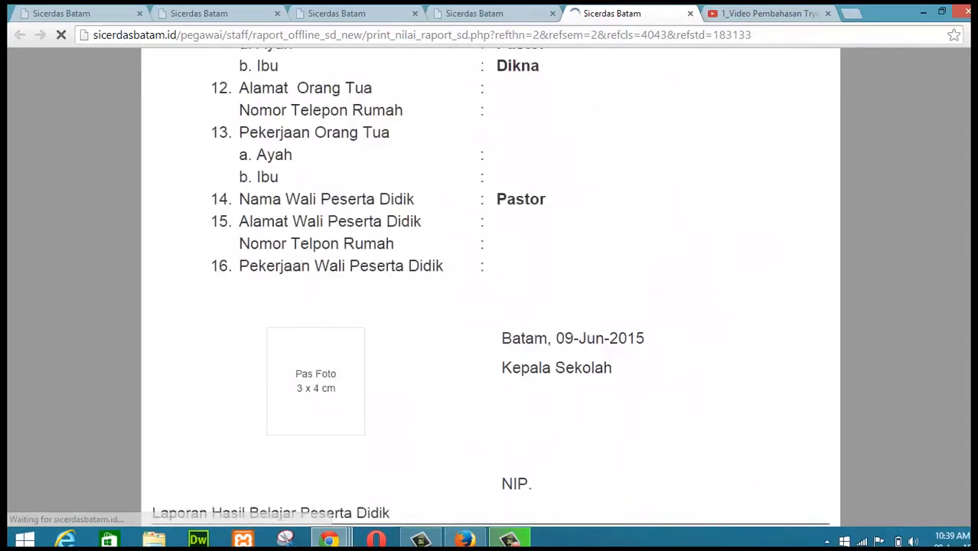
{"action": "scroll", "coordinate": [490, 291], "scroll_direction": "down", "scroll_amount": 3}
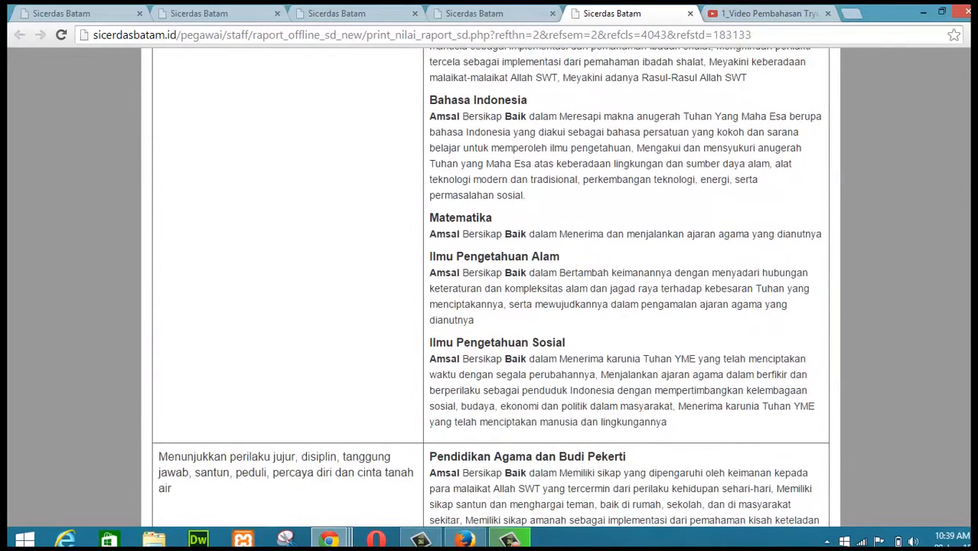
{"action": "scroll", "coordinate": [490, 291], "scroll_direction": "up", "scroll_amount": 2}
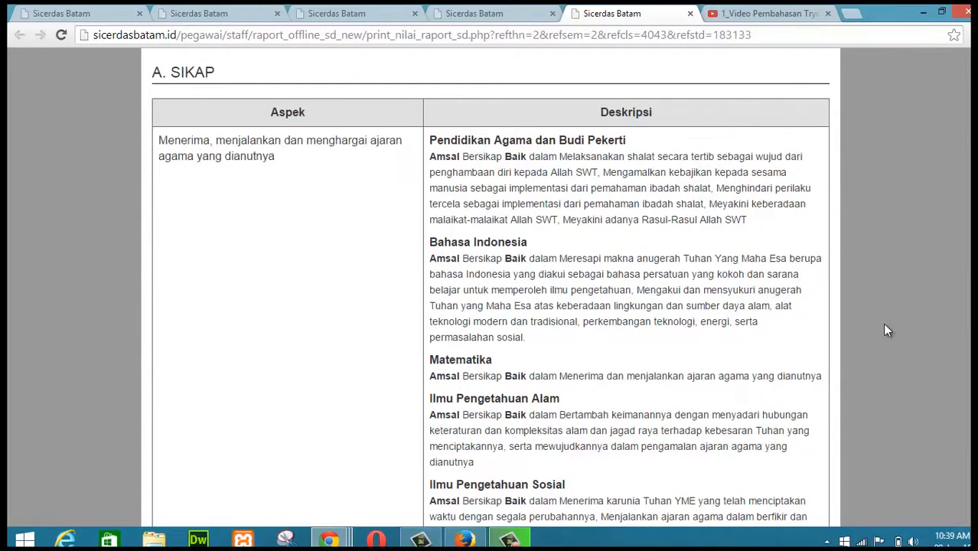
{"action": "scroll", "coordinate": [966, 306], "scroll_direction": "down", "scroll_amount": 3}
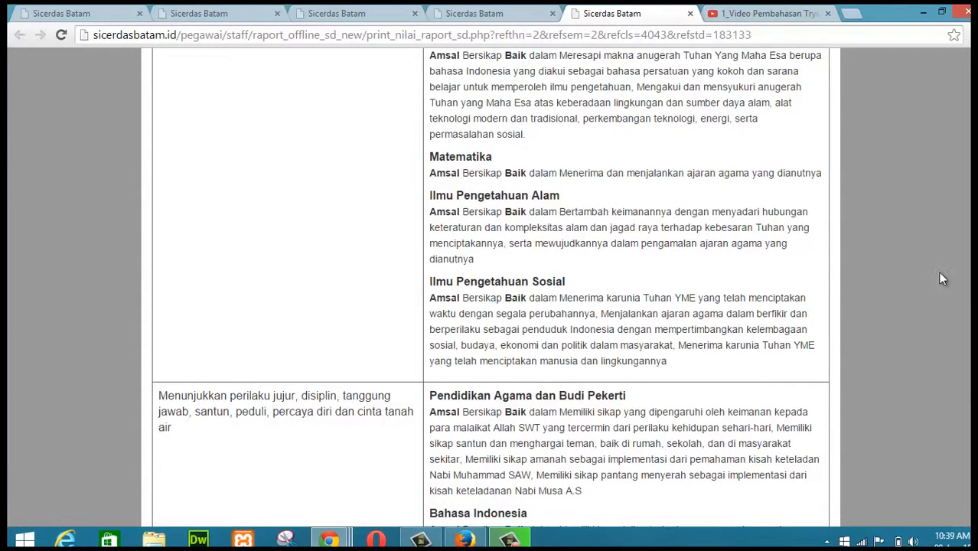
{"action": "scroll", "coordinate": [489, 287], "scroll_direction": "down", "scroll_amount": 10}
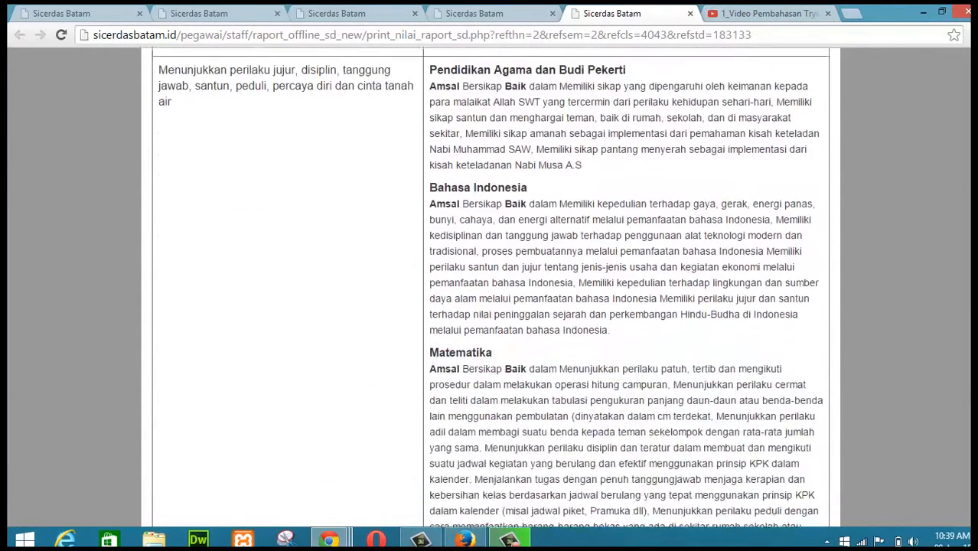
{"action": "scroll", "coordinate": [490, 287], "scroll_direction": "down", "scroll_amount": 2}
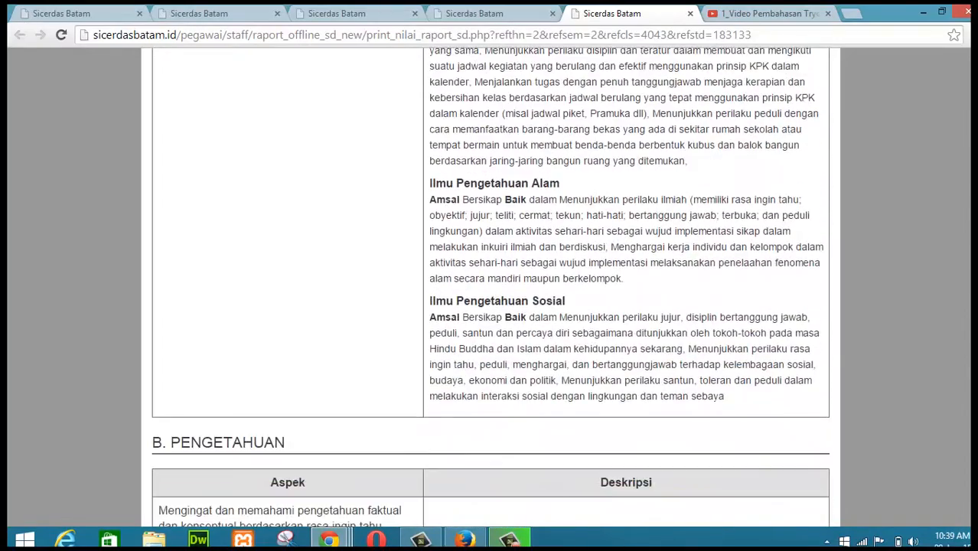
{"action": "scroll", "coordinate": [490, 287], "scroll_direction": "up", "scroll_amount": 8}
{"action": "scroll", "coordinate": [490, 287], "scroll_direction": "up", "scroll_amount": 7}
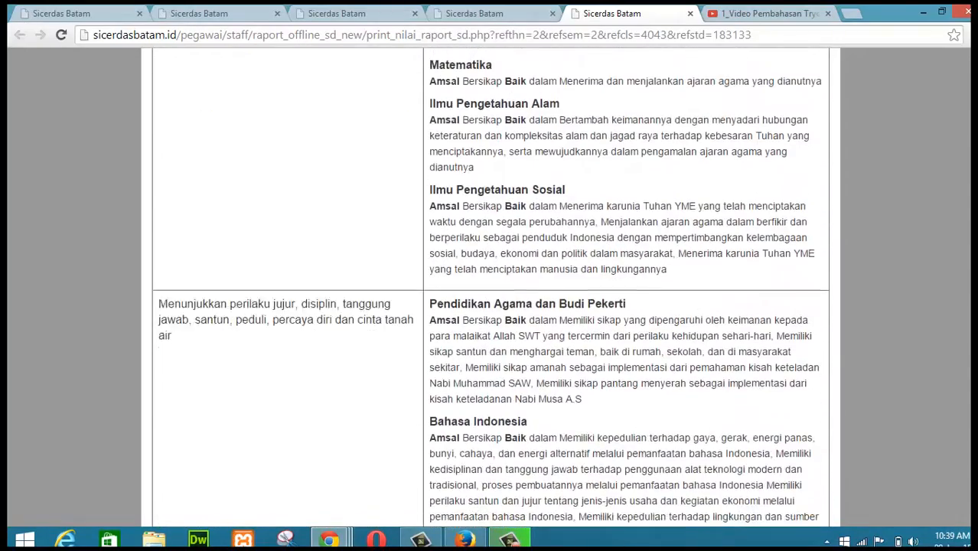
{"action": "scroll", "coordinate": [663, 238], "scroll_direction": "down", "scroll_amount": 2}
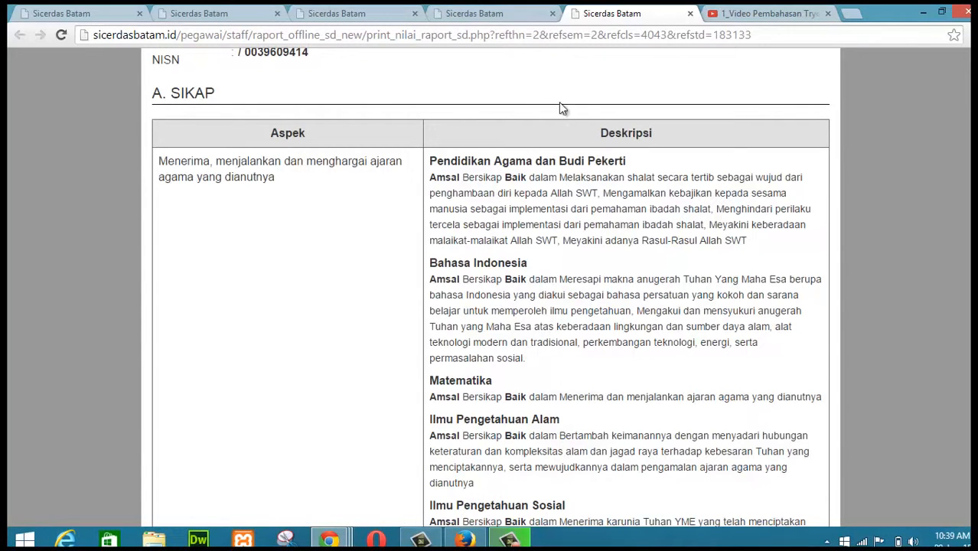
Step: Compare the attitude score list with Amsal's report card, reviewing its Sikap, Pengetahuan, Keterampilan and extracurricular sections
{"action": "left_click", "coordinate": [496, 21]}
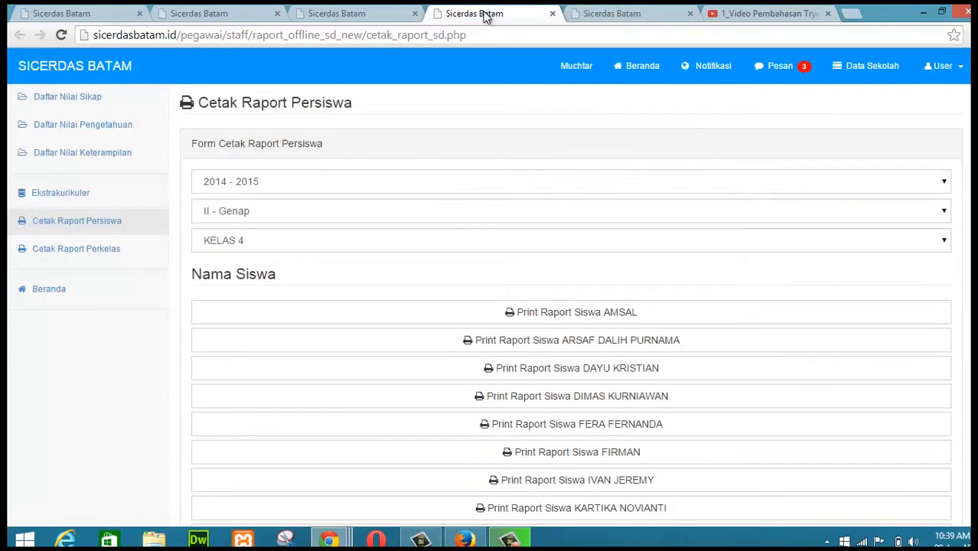
{"action": "left_click", "coordinate": [343, 15]}
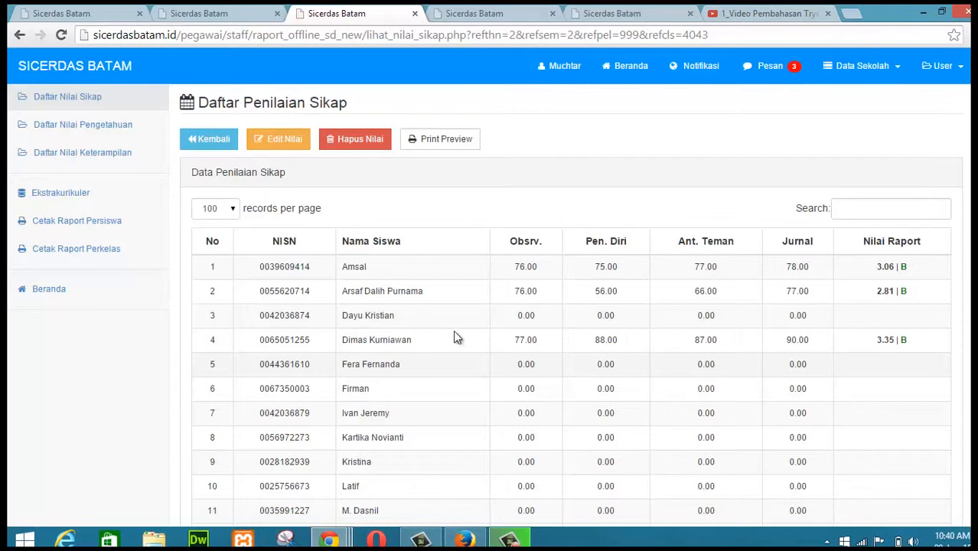
{"action": "left_click", "coordinate": [616, 13]}
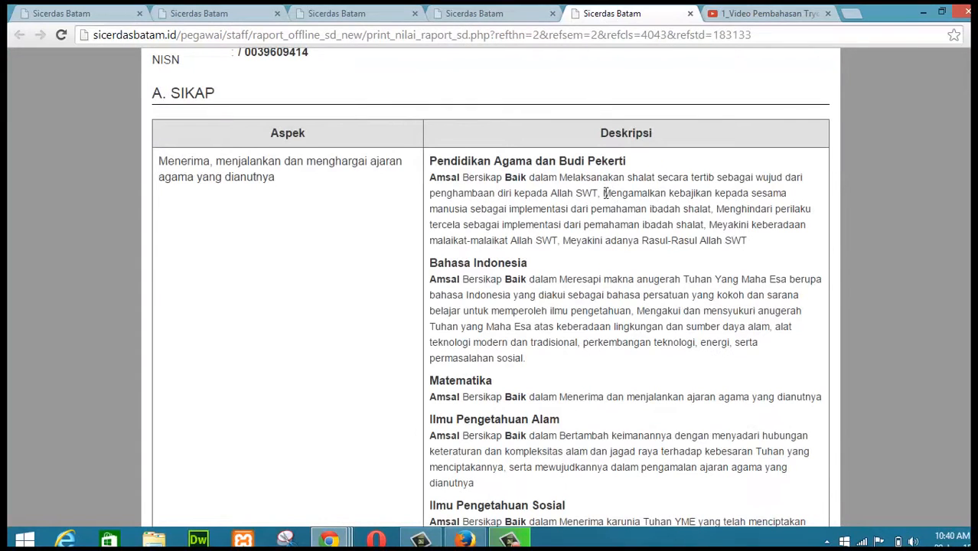
{"action": "scroll", "coordinate": [485, 153], "scroll_direction": "down", "scroll_amount": 2}
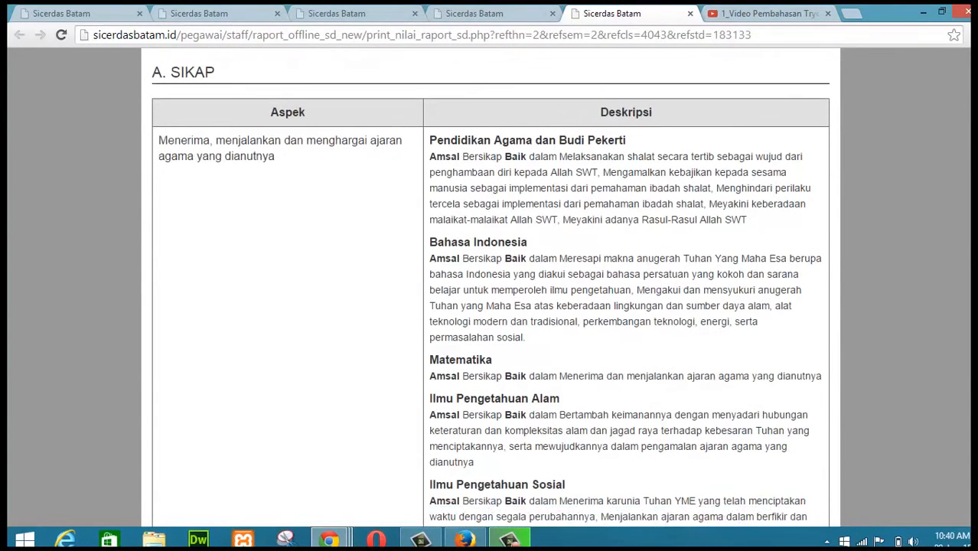
{"action": "scroll", "coordinate": [485, 153], "scroll_direction": "up", "scroll_amount": 2}
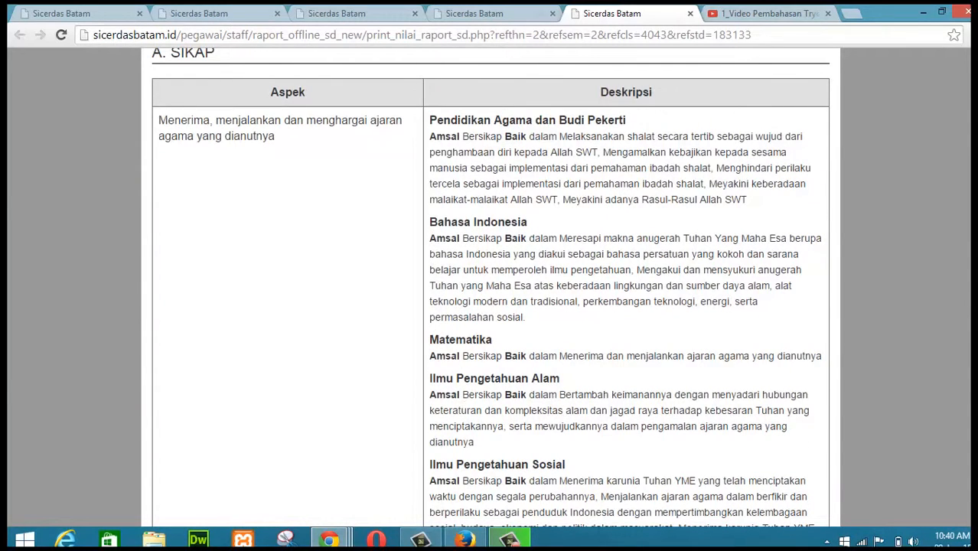
{"action": "scroll", "coordinate": [490, 291], "scroll_direction": "down", "scroll_amount": 6}
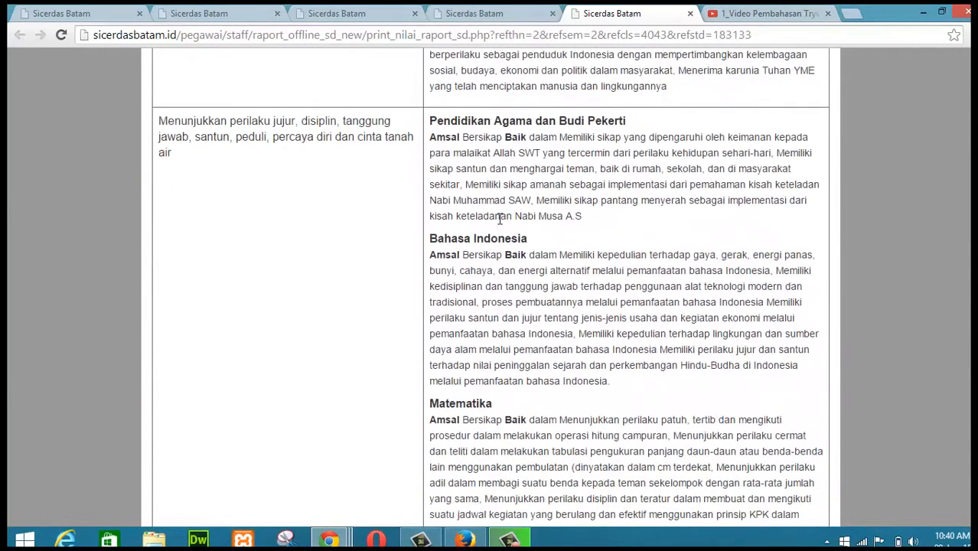
{"action": "scroll", "coordinate": [490, 287], "scroll_direction": "down", "scroll_amount": 6}
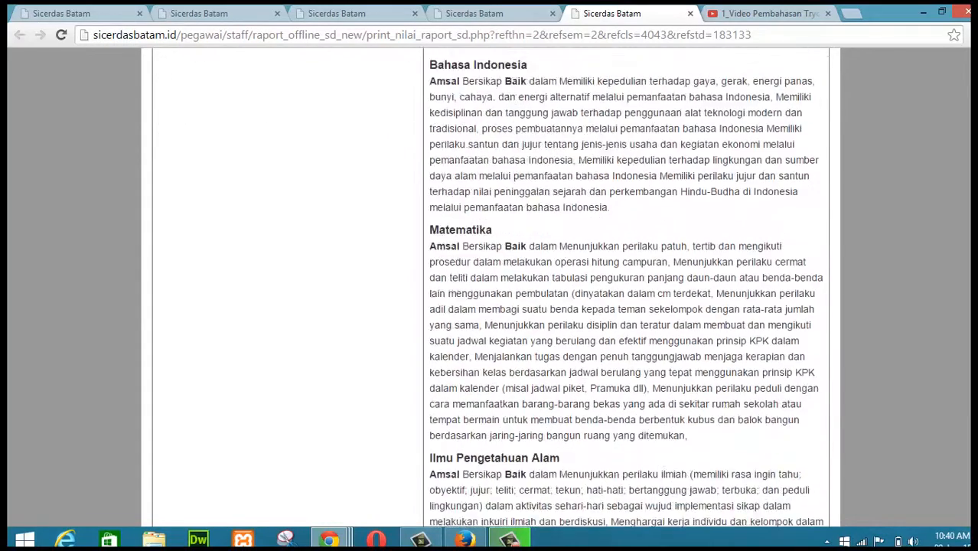
{"action": "scroll", "coordinate": [872, 402], "scroll_direction": "down", "scroll_amount": 3}
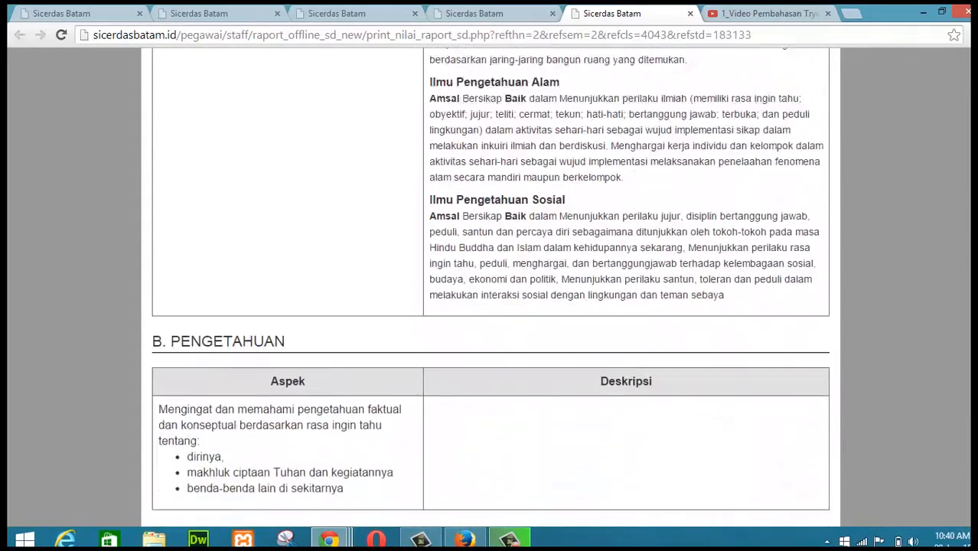
{"action": "scroll", "coordinate": [566, 309], "scroll_direction": "down", "scroll_amount": 3}
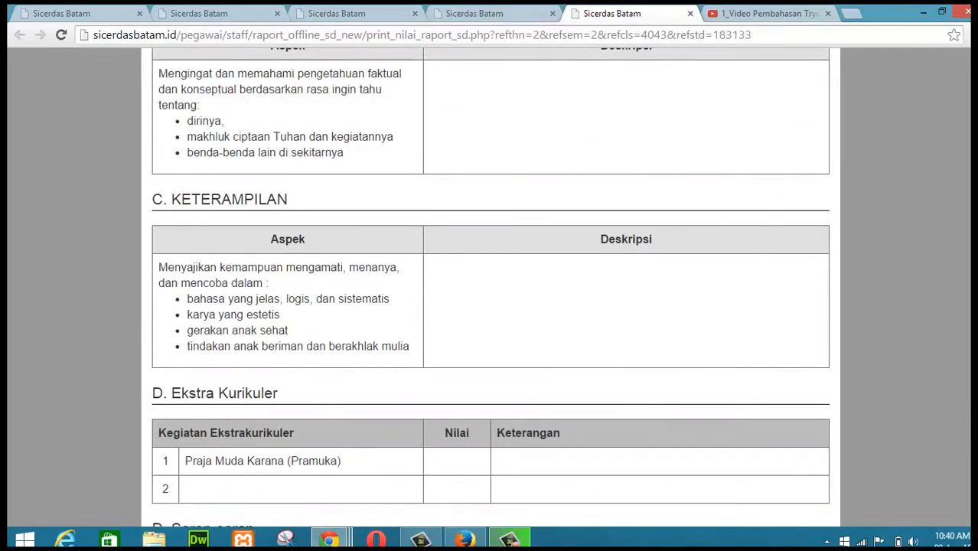
{"action": "scroll", "coordinate": [961, 448], "scroll_direction": "up", "scroll_amount": 15}
{"action": "scroll", "coordinate": [490, 290], "scroll_direction": "up", "scroll_amount": 10}
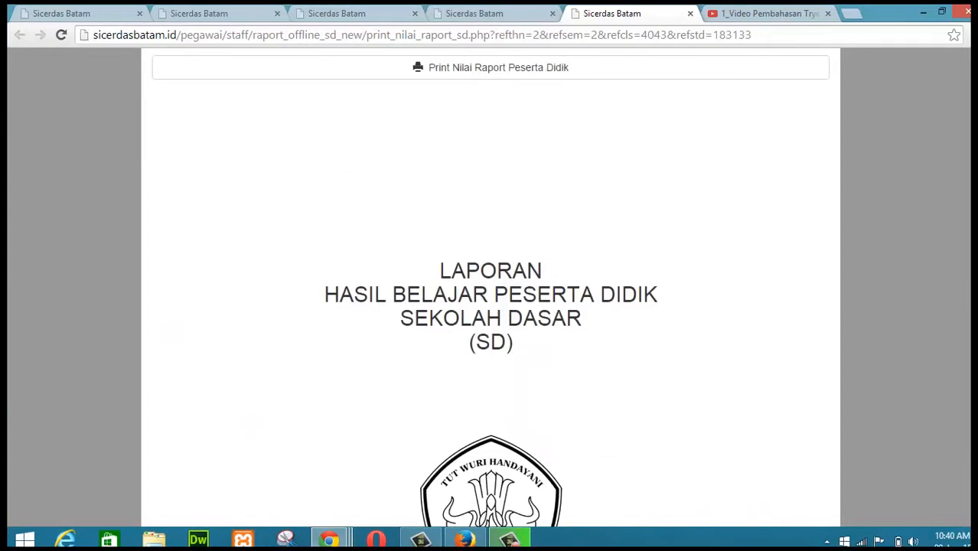
Step: Open the knowledge (Pengetahuan) grade list and start adding new knowledge scores
{"action": "left_click", "coordinate": [347, 16]}
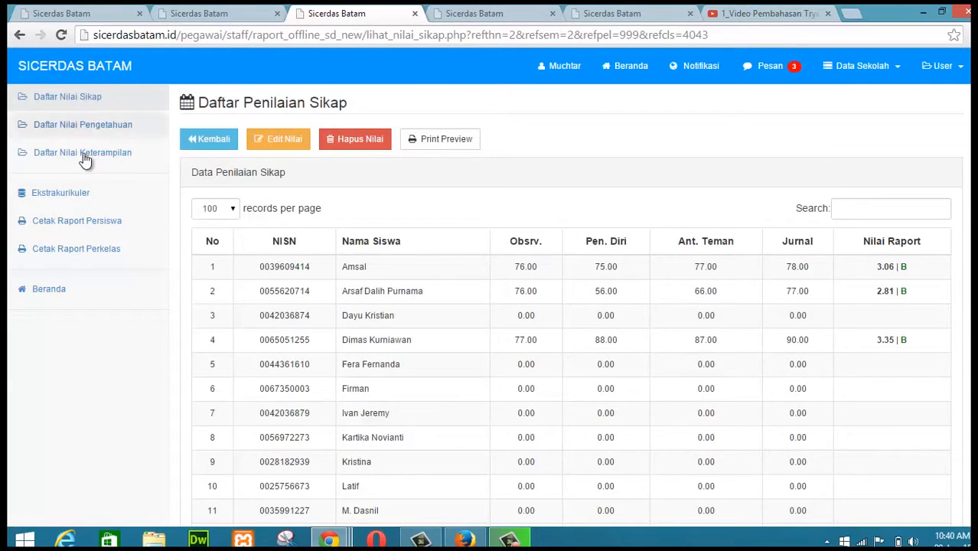
{"action": "left_click", "coordinate": [91, 128]}
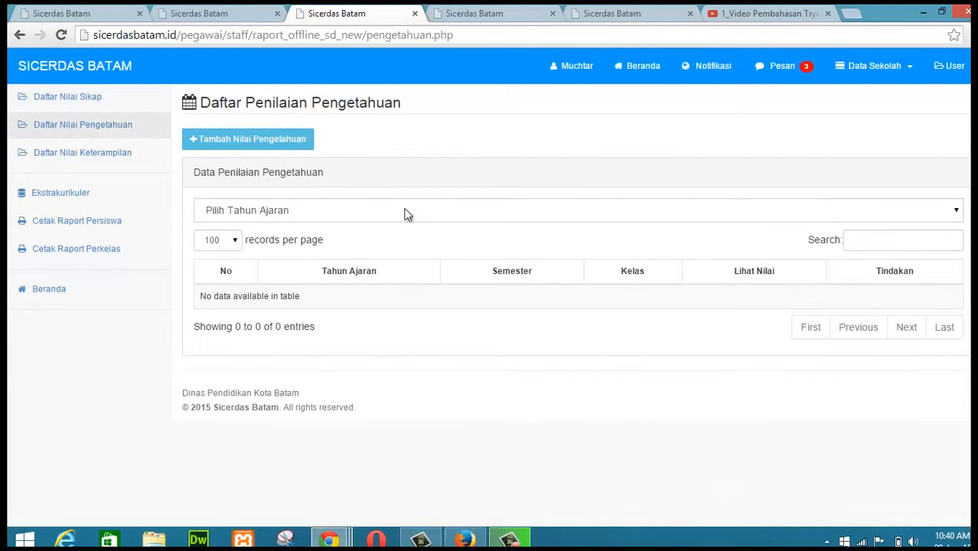
{"action": "left_click", "coordinate": [265, 140]}
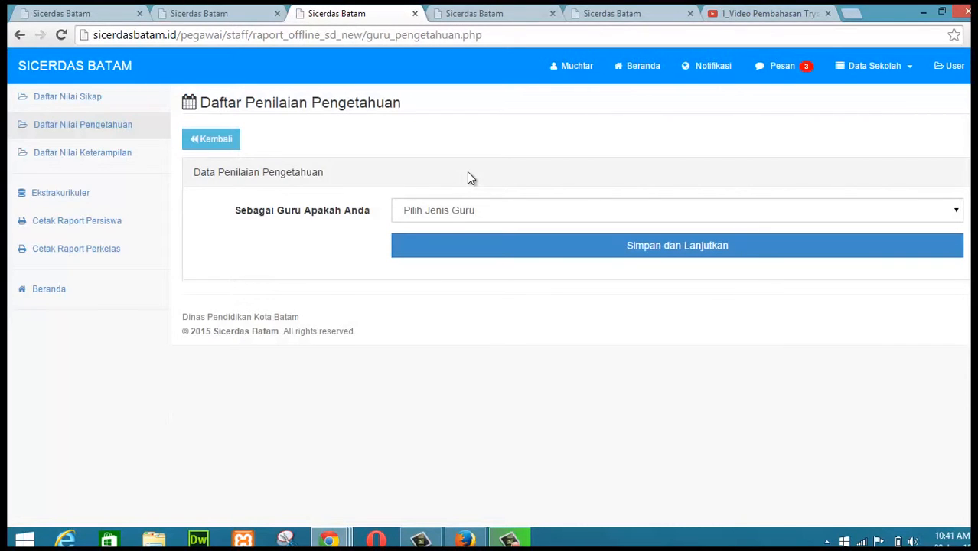
Step: Choose Guru Kelas as the teacher type for knowledge grading and continue
{"action": "left_click", "coordinate": [486, 218]}
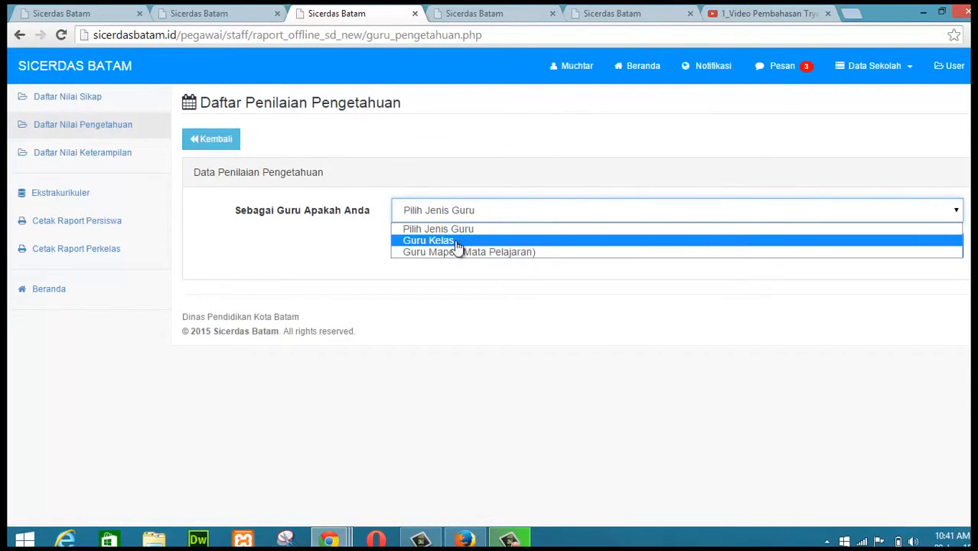
{"action": "left_click", "coordinate": [456, 240]}
{"action": "left_click", "coordinate": [520, 215]}
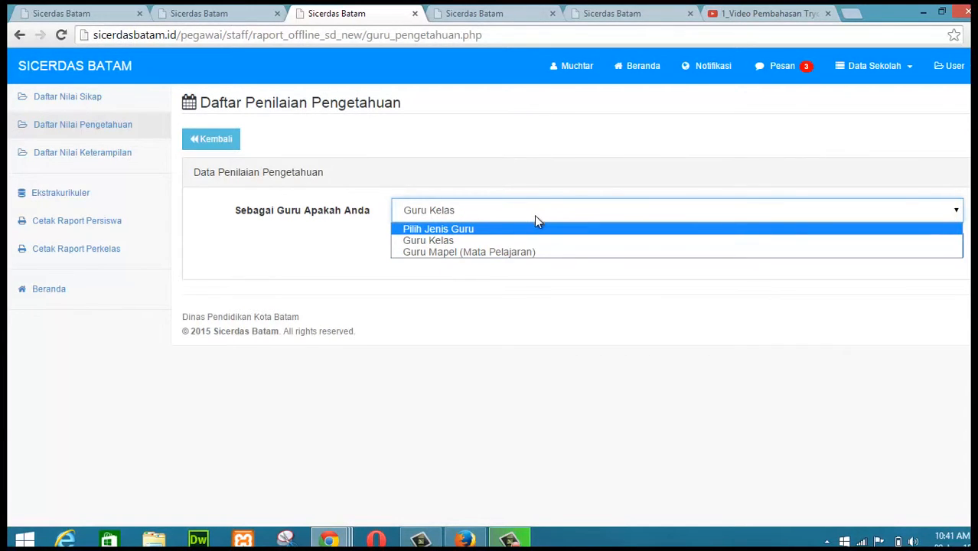
{"action": "left_click", "coordinate": [593, 216]}
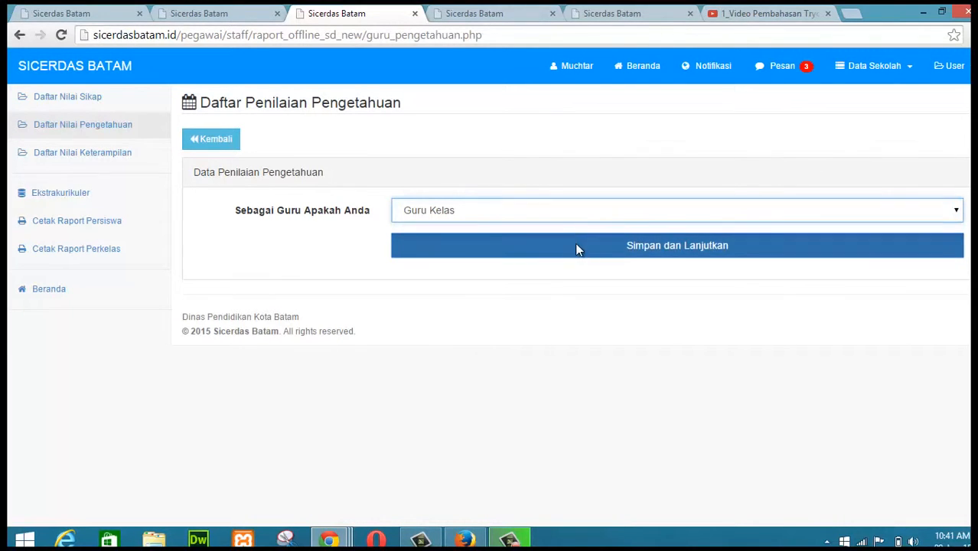
{"action": "left_click", "coordinate": [577, 249]}
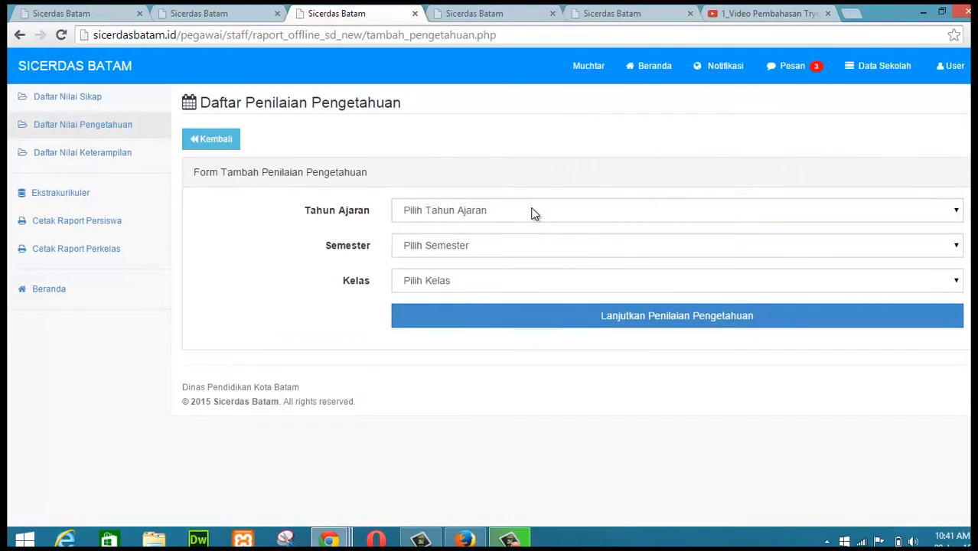
Step: Select school year 2014 - 2015, semester II - Genap and Kelas 4, then continue to the knowledge score form
{"action": "left_click", "coordinate": [534, 214]}
{"action": "left_click", "coordinate": [491, 241]}
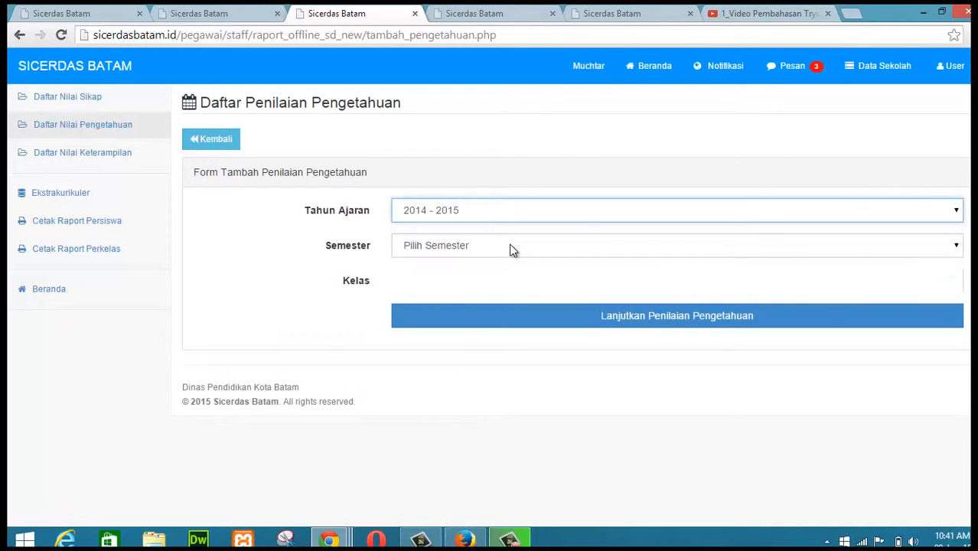
{"action": "left_click", "coordinate": [512, 246]}
{"action": "left_click", "coordinate": [465, 291]}
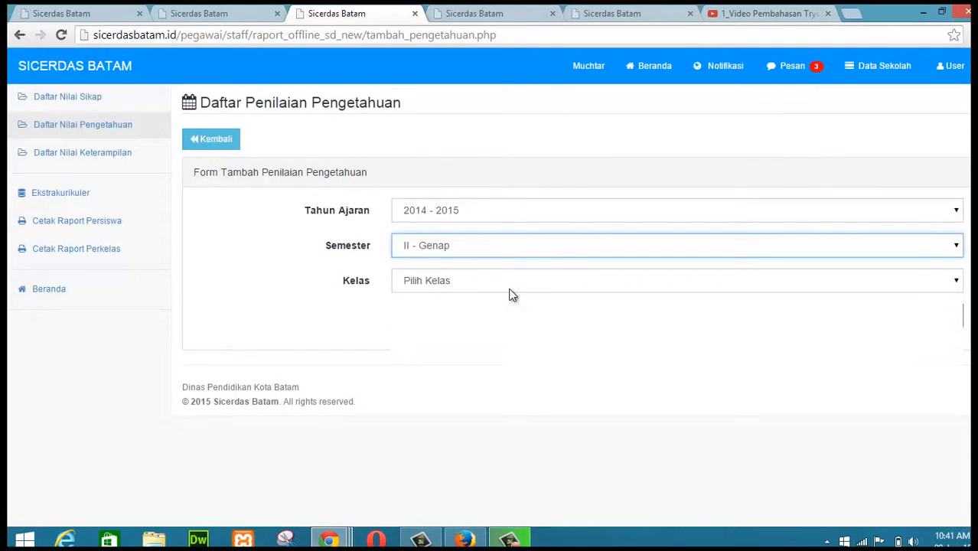
{"action": "left_click", "coordinate": [512, 295]}
{"action": "left_click", "coordinate": [446, 331]}
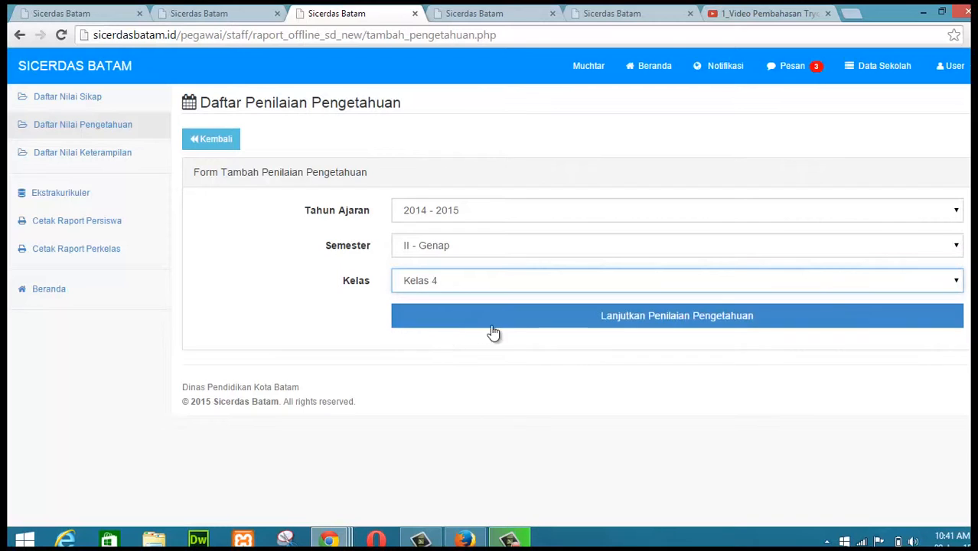
{"action": "left_click", "coordinate": [657, 323]}
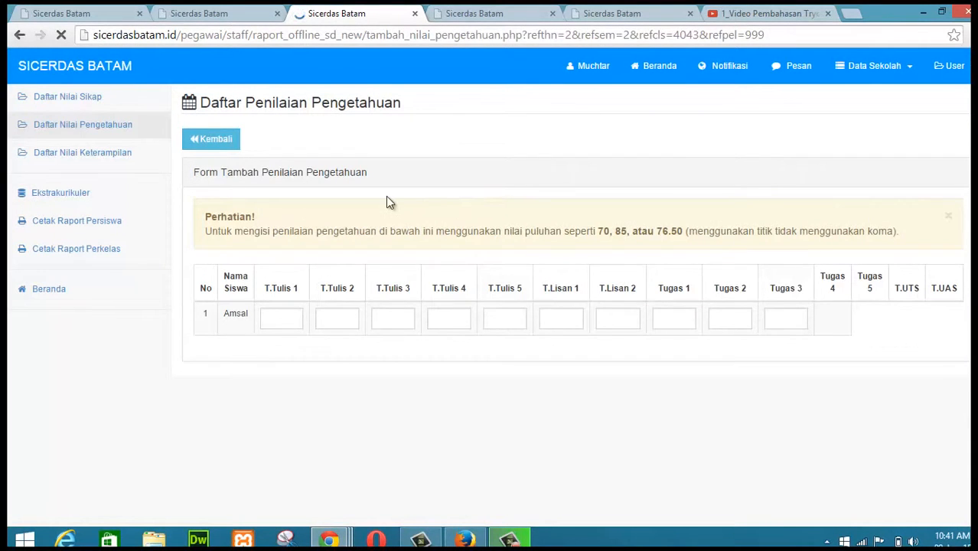
Step: Enter Amsal's written test scores T.Tulis 1 to 3 as 78, 77 and 75
{"action": "left_click", "coordinate": [307, 316]}
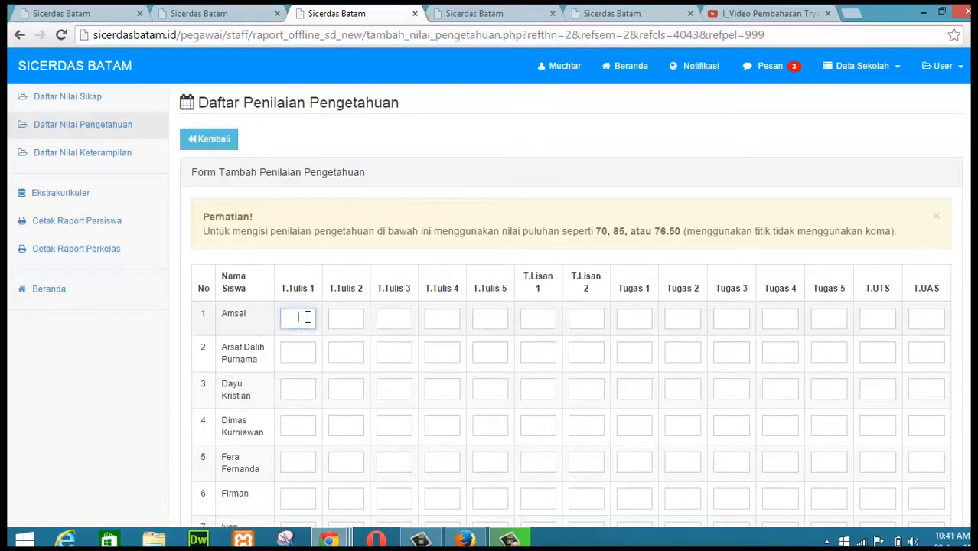
{"action": "left_click", "coordinate": [346, 318]}
{"action": "left_click", "coordinate": [305, 319]}
{"action": "type", "text": "78"}
{"action": "key", "text": "Tab"}
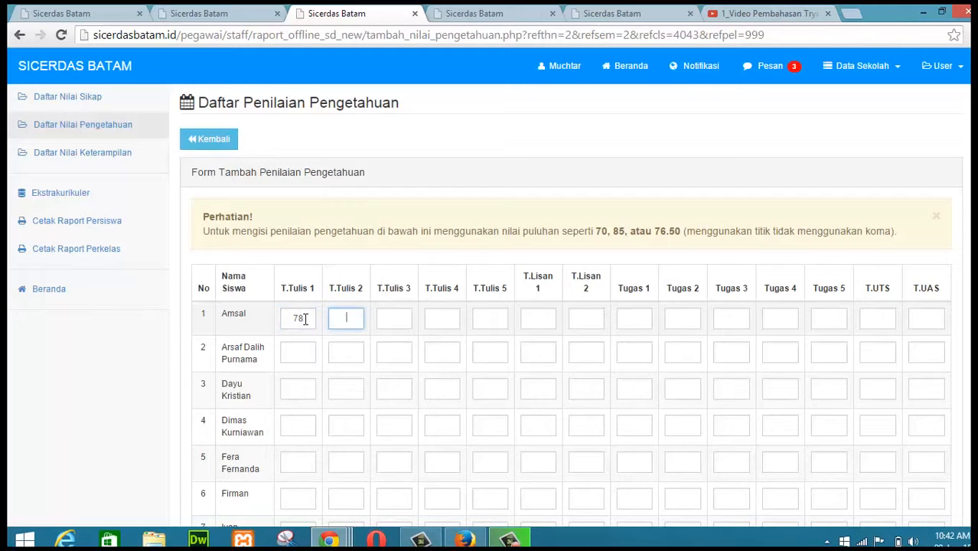
{"action": "type", "text": "77"}
{"action": "key", "text": "Tab"}
{"action": "type", "text": "7"}
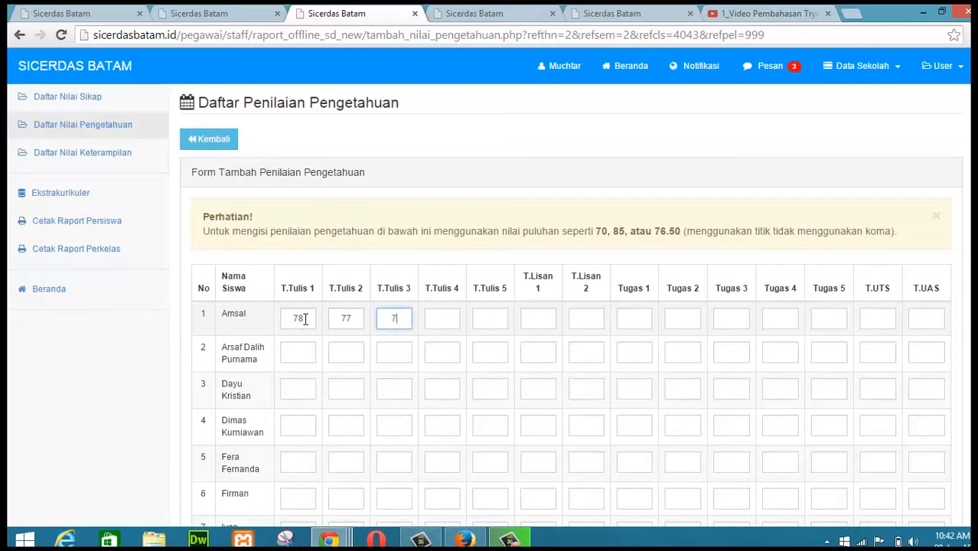
{"action": "type", "text": "5"}
Step: Enter Amsal's T.Lisan 1 score as 80 and Tugas 1 score as 98
{"action": "key", "text": "Tab"}
{"action": "key", "text": "Tab"}
{"action": "key", "text": "Tab"}
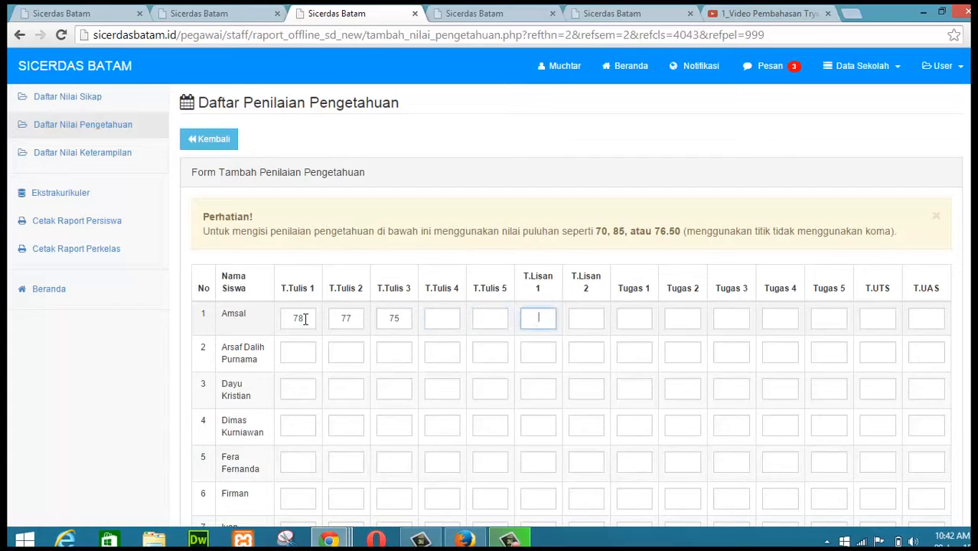
{"action": "type", "text": "80"}
{"action": "key", "text": "Tab"}
{"action": "key", "text": "Tab"}
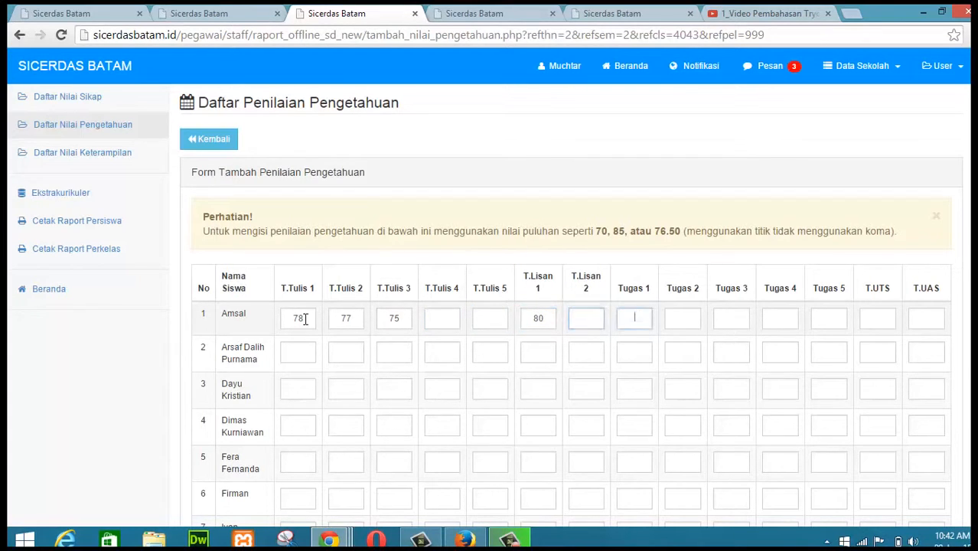
{"action": "type", "text": "98"}
{"action": "key", "text": "Tab"}
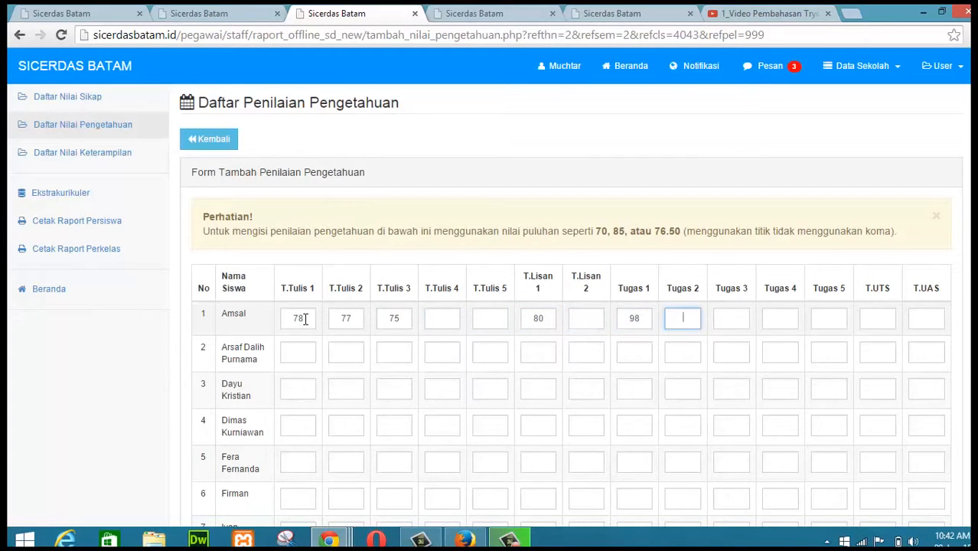
Step: Enter Amsal's Tugas 2 score as 100, UTS 77 and UAS 90, then save the knowledge scores
{"action": "type", "text": "100"}
{"action": "key", "text": "Tab"}
{"action": "key", "text": "Tab"}
{"action": "key", "text": "Tab"}
{"action": "key", "text": "Tab"}
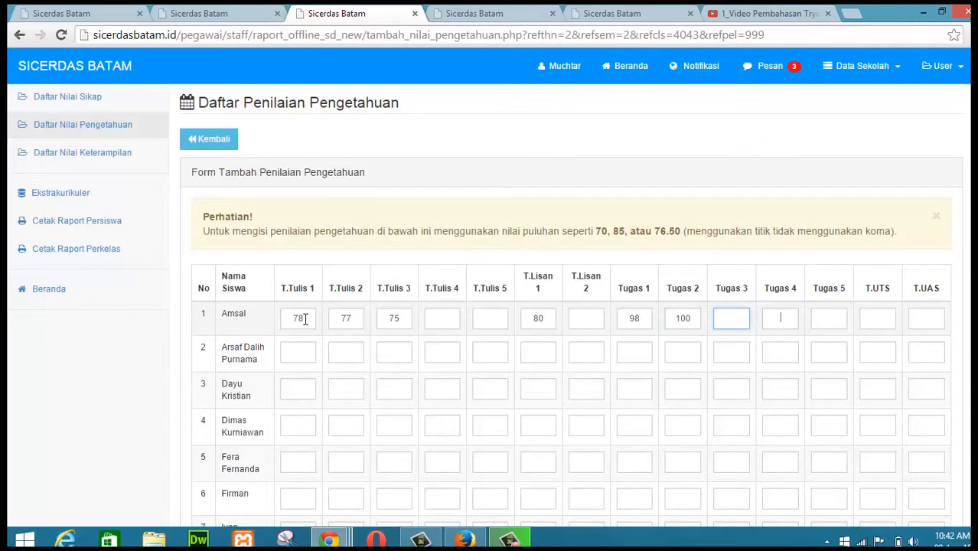
{"action": "type", "text": "77"}
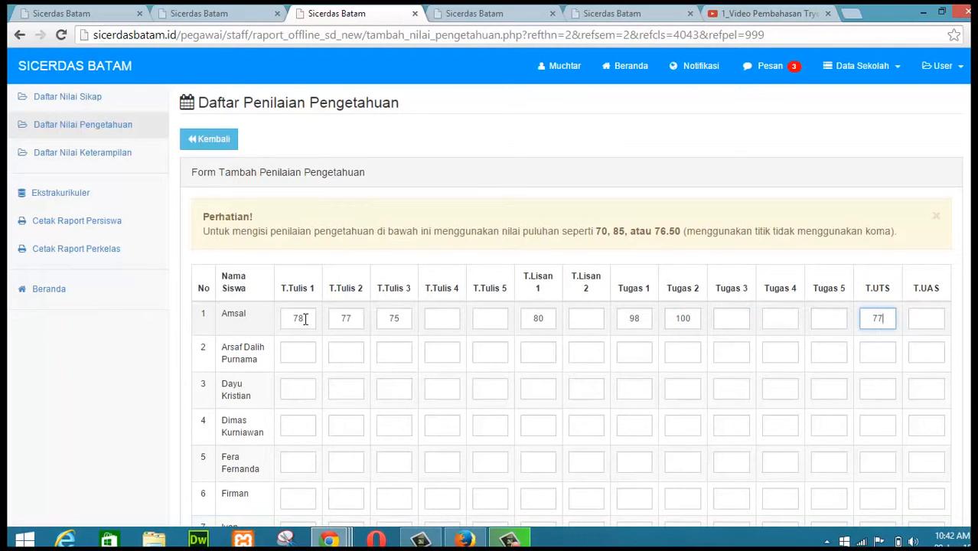
{"action": "key", "text": "Tab"}
{"action": "type", "text": "90"}
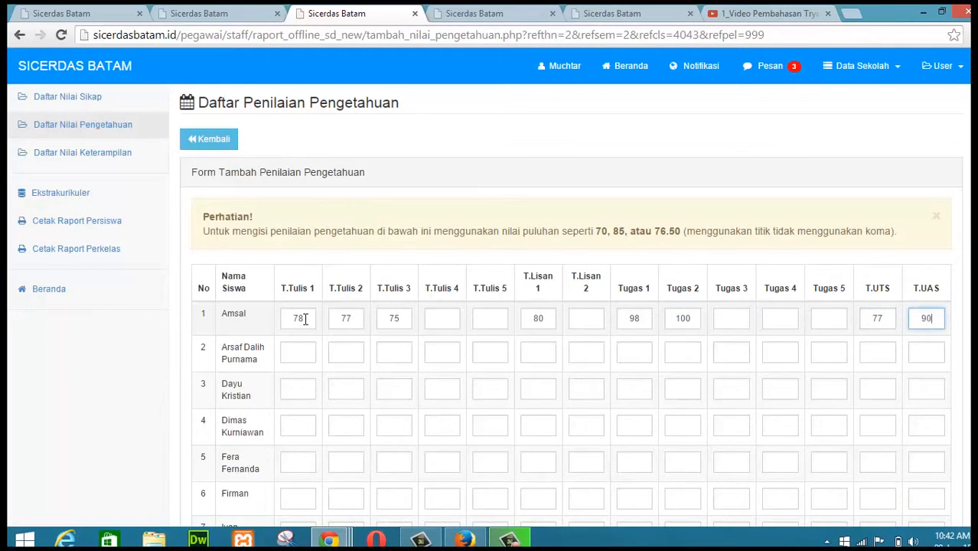
{"action": "key", "text": "Return"}
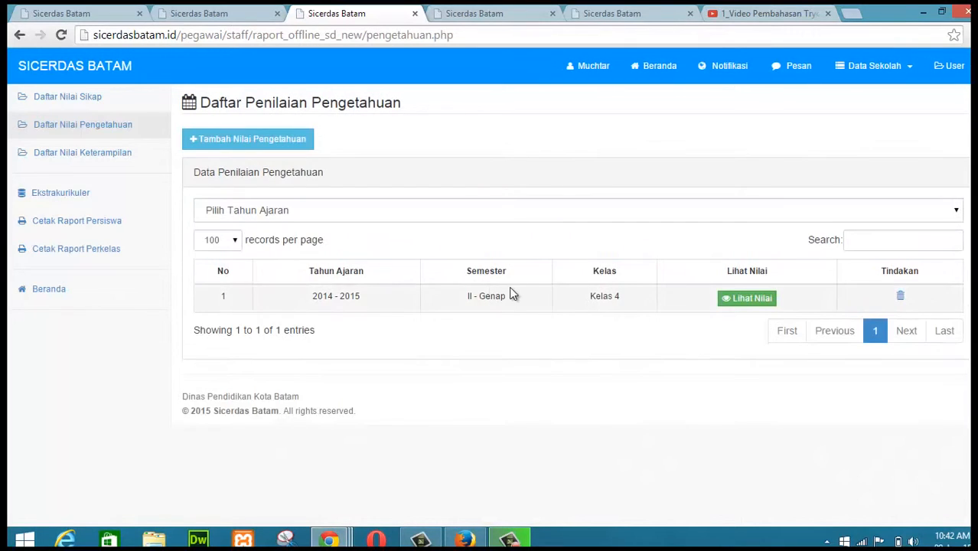
Step: Open the saved Kelas 4 knowledge scores and compare them with the Pengetahuan section of Amsal's report card
{"action": "left_click", "coordinate": [751, 298]}
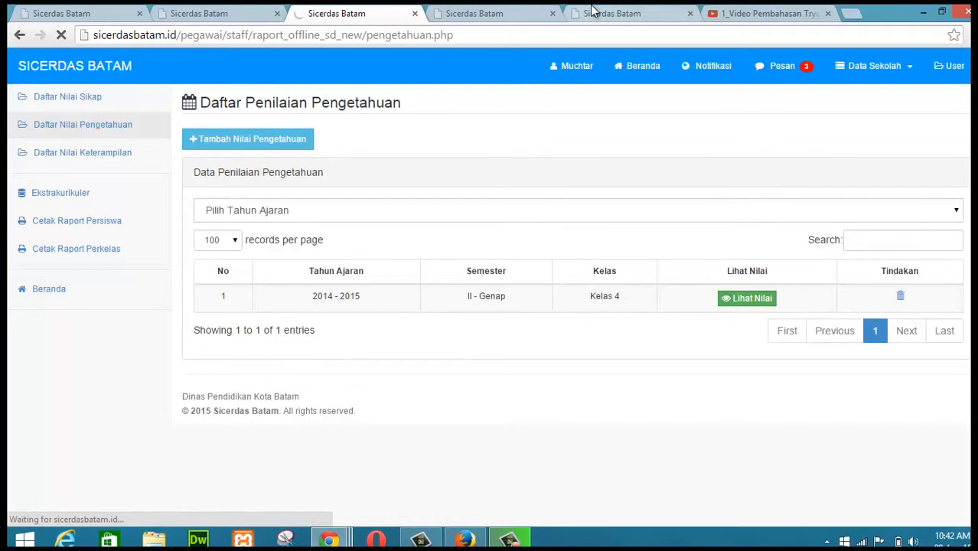
{"action": "left_click", "coordinate": [619, 16]}
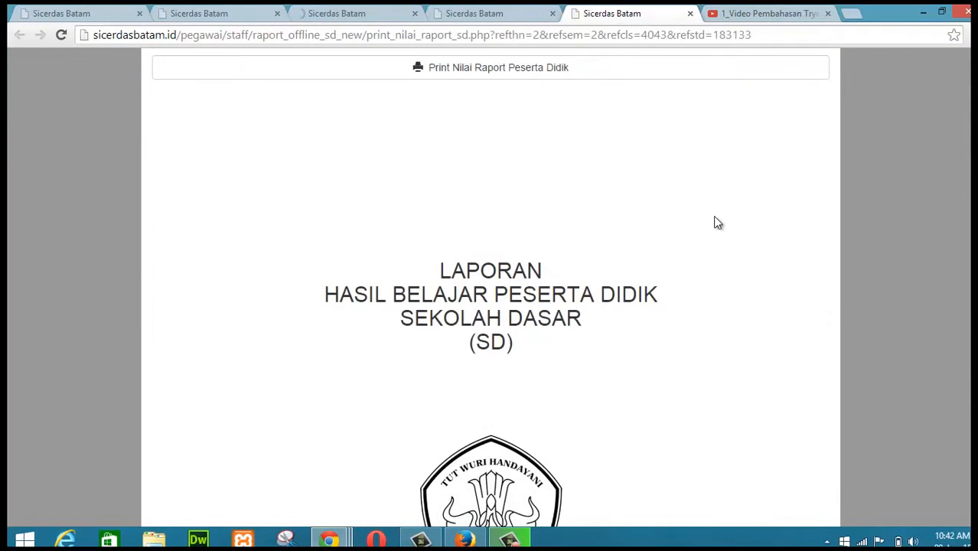
{"action": "scroll", "coordinate": [490, 286], "scroll_direction": "down", "scroll_amount": 20}
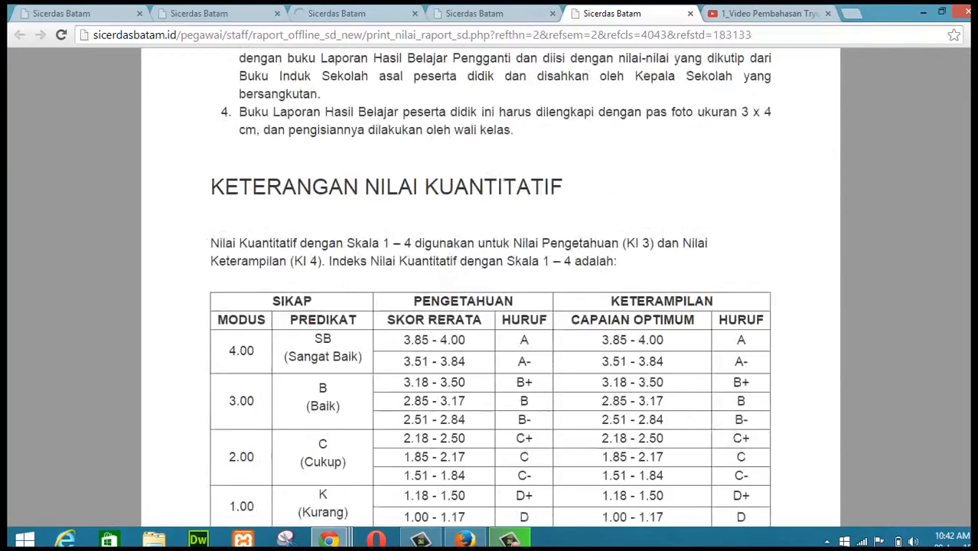
{"action": "scroll", "coordinate": [489, 287], "scroll_direction": "down", "scroll_amount": 15}
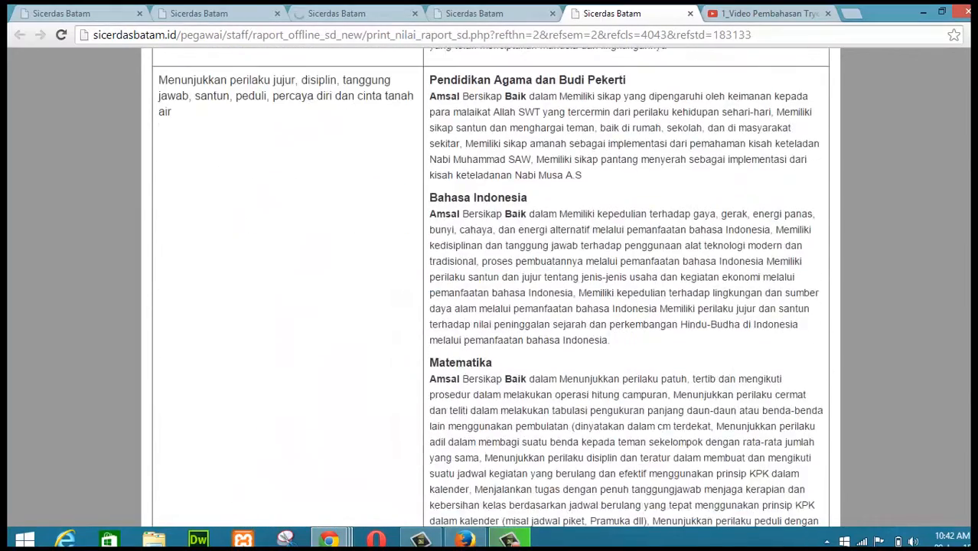
{"action": "scroll", "coordinate": [659, 271], "scroll_direction": "down", "scroll_amount": 2}
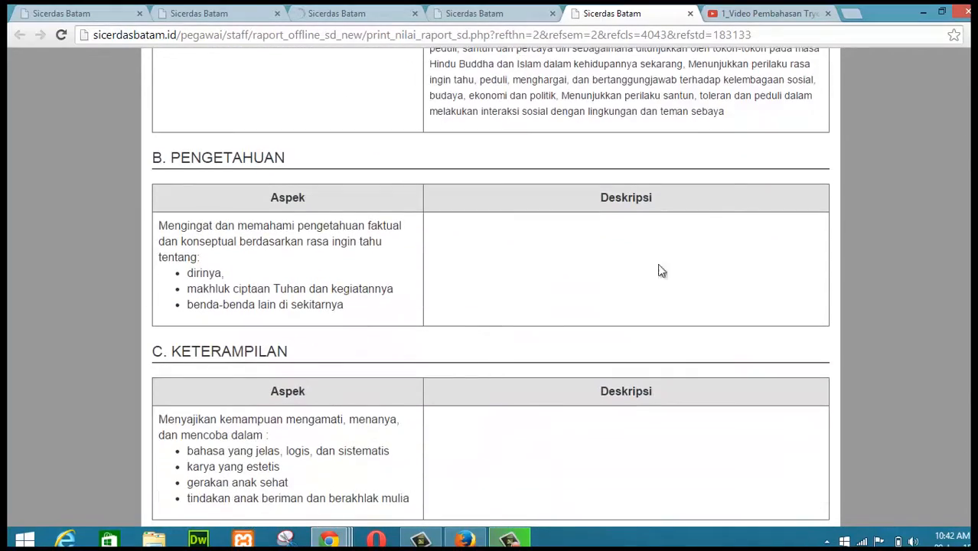
{"action": "left_click", "coordinate": [342, 14]}
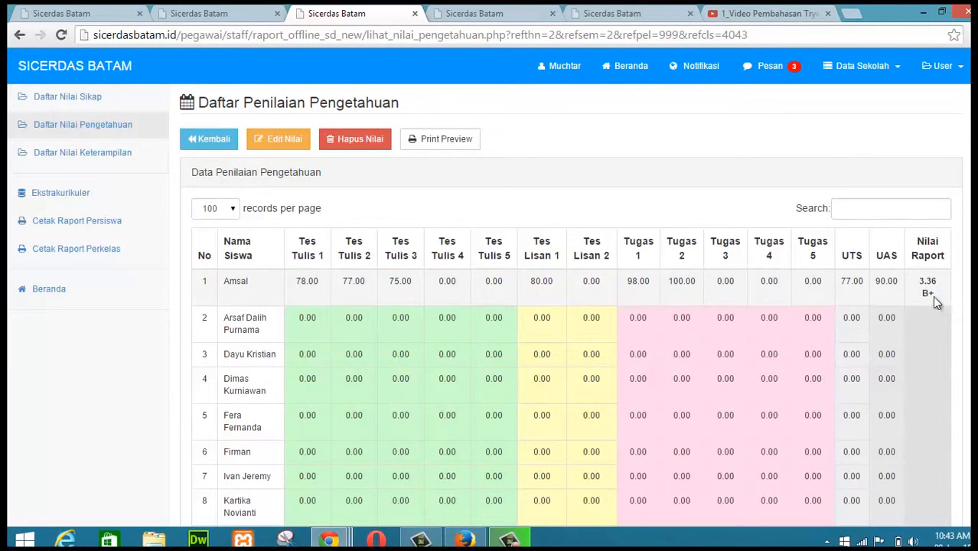
Step: Reload Amsal's printable report card tab
{"action": "left_click", "coordinate": [632, 14]}
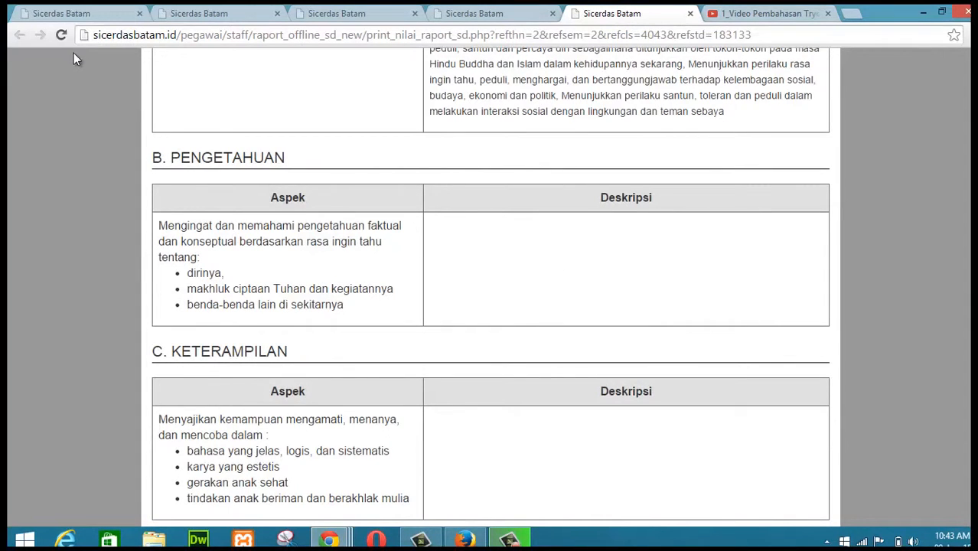
{"action": "left_click", "coordinate": [280, 36]}
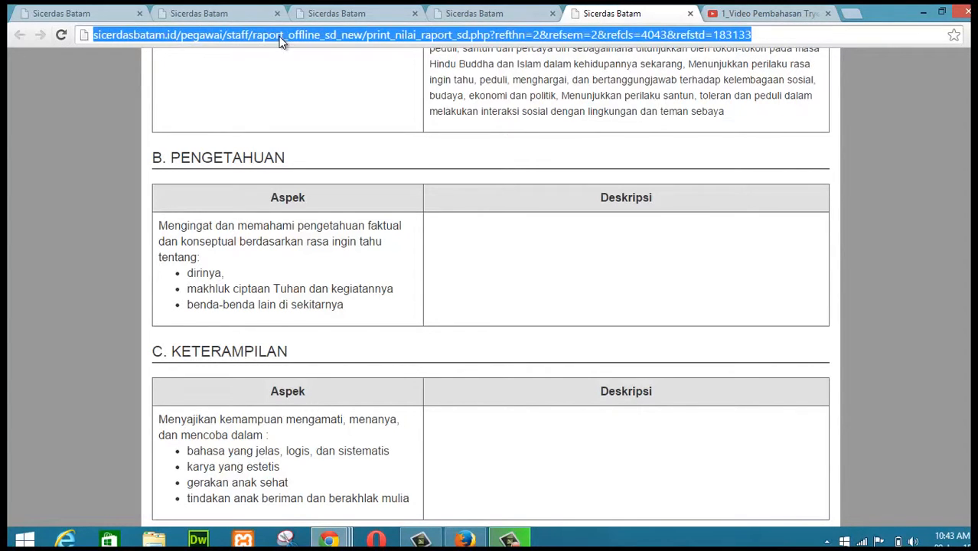
{"action": "left_click", "coordinate": [61, 36]}
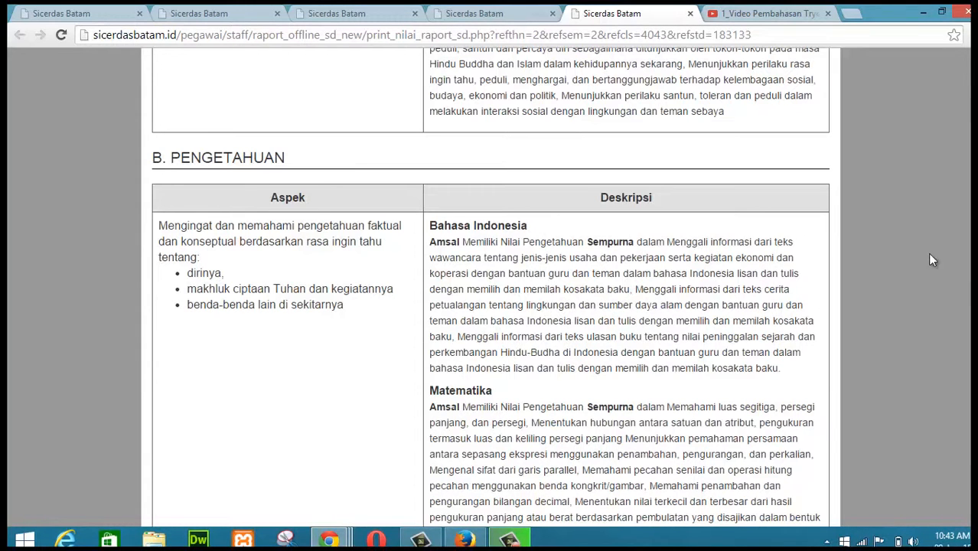
Step: Scroll through Amsal's refreshed report card to review the Sikap and Pengetahuan descriptions
{"action": "scroll", "coordinate": [914, 422], "scroll_direction": "down", "scroll_amount": 3}
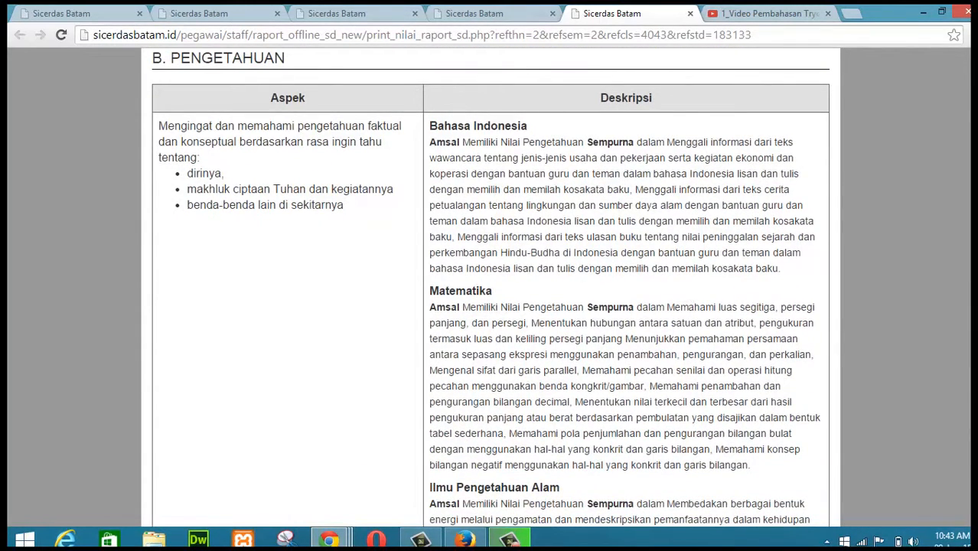
{"action": "scroll", "coordinate": [490, 287], "scroll_direction": "down", "scroll_amount": 5}
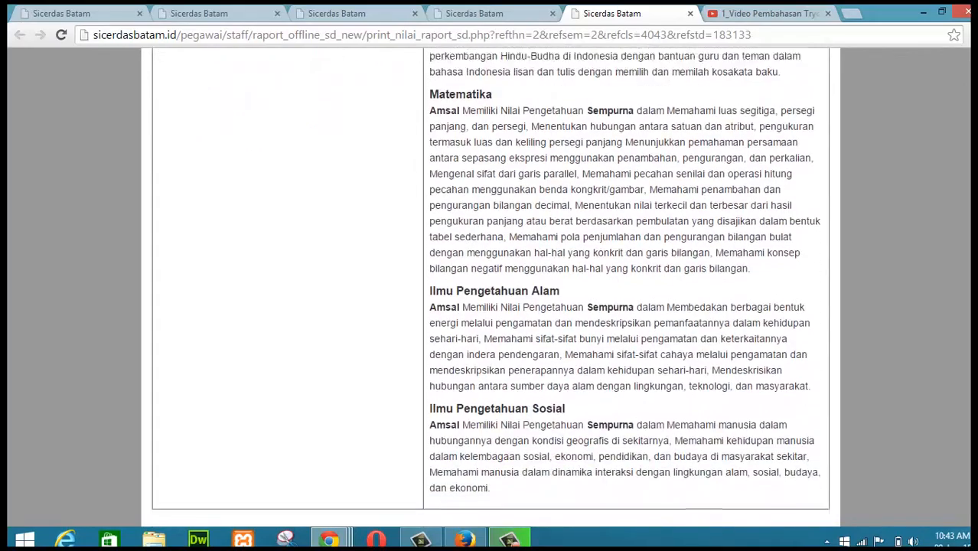
{"action": "scroll", "coordinate": [490, 286], "scroll_direction": "down", "scroll_amount": 5}
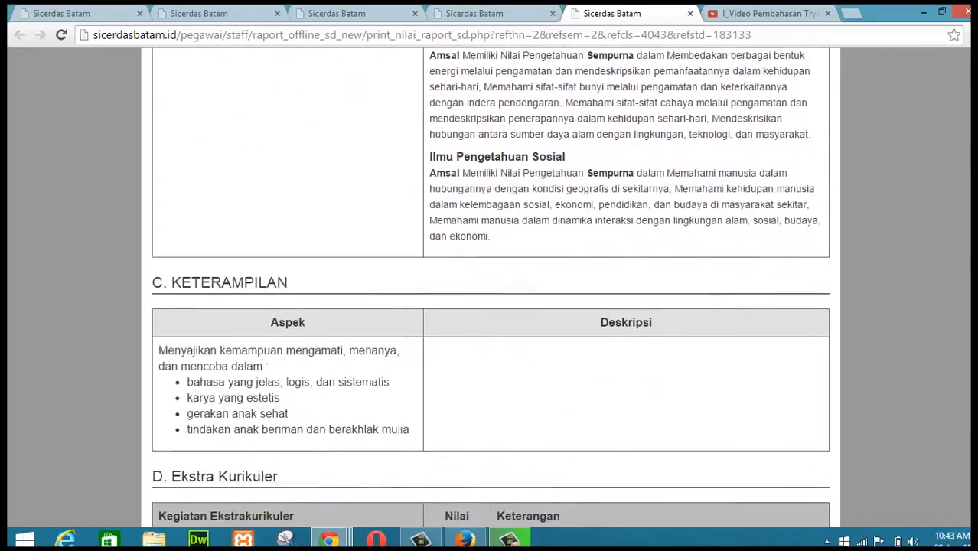
{"action": "scroll", "coordinate": [490, 287], "scroll_direction": "up", "scroll_amount": 12}
{"action": "scroll", "coordinate": [489, 287], "scroll_direction": "up", "scroll_amount": 18}
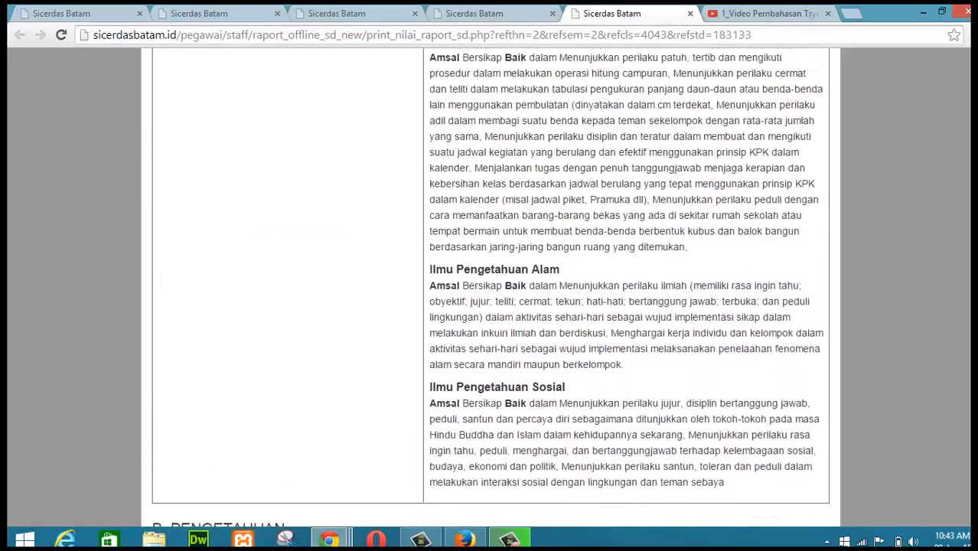
{"action": "scroll", "coordinate": [489, 286], "scroll_direction": "up", "scroll_amount": 4}
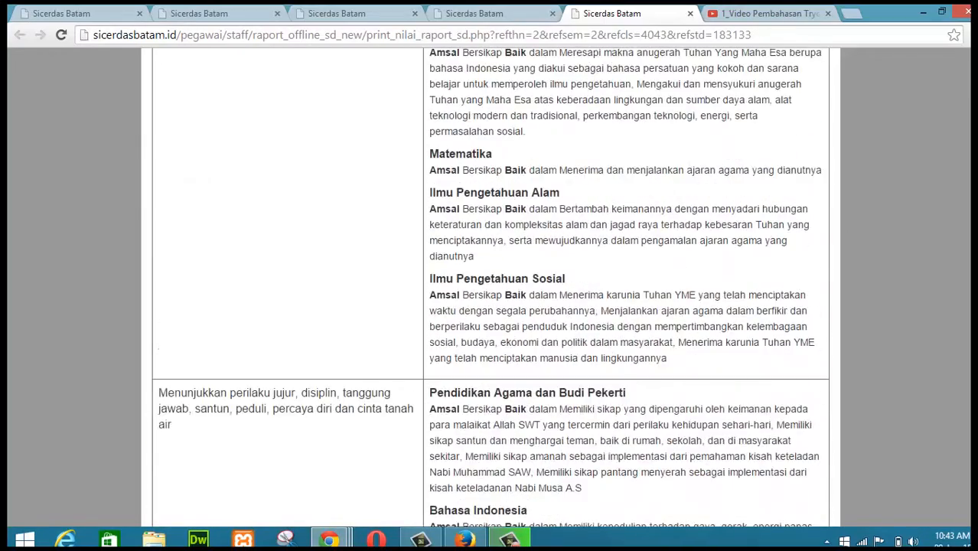
{"action": "scroll", "coordinate": [490, 287], "scroll_direction": "down", "scroll_amount": 12}
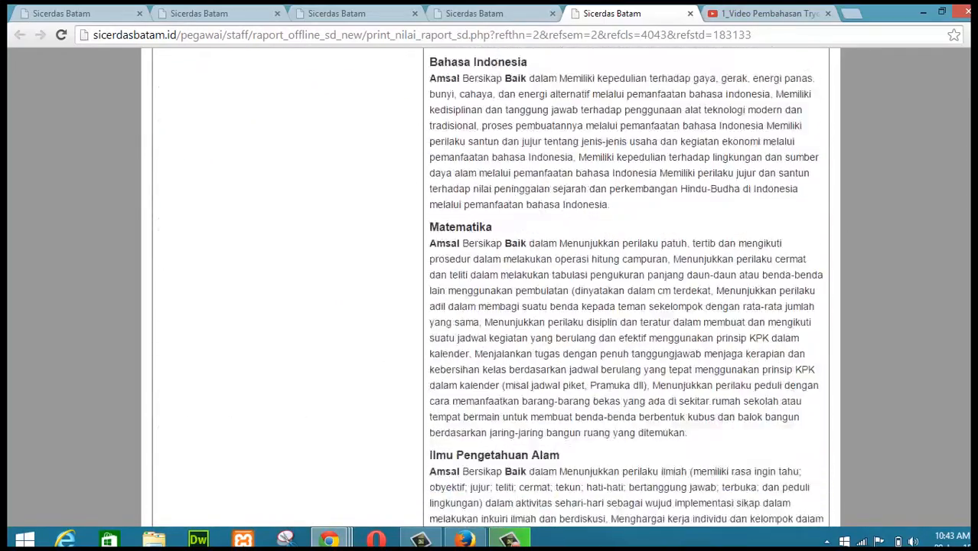
{"action": "scroll", "coordinate": [490, 287], "scroll_direction": "down", "scroll_amount": 20}
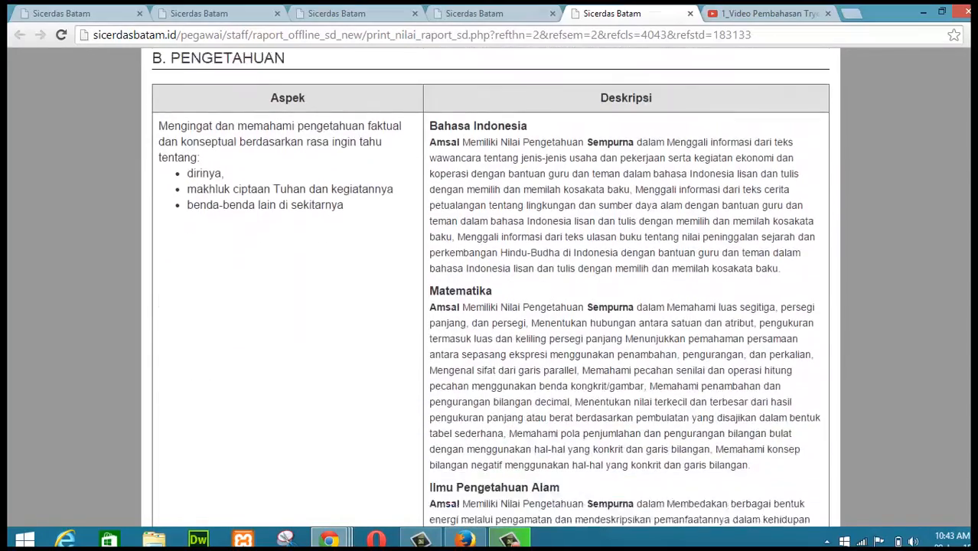
{"action": "scroll", "coordinate": [489, 287], "scroll_direction": "down", "scroll_amount": 11}
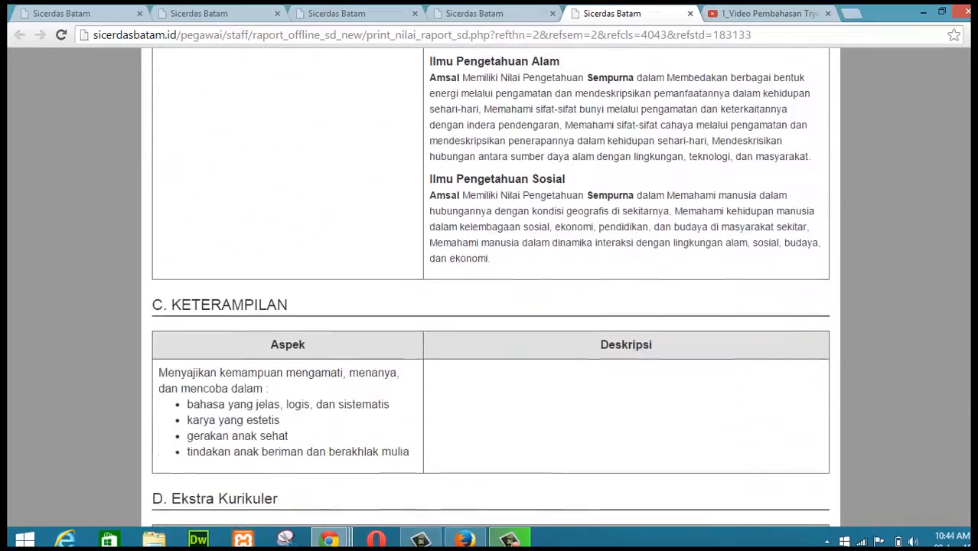
Step: Scroll through Amsal's report card to check the Pengetahuan and Keterampilan sections
{"action": "scroll", "coordinate": [489, 287], "scroll_direction": "up", "scroll_amount": 10}
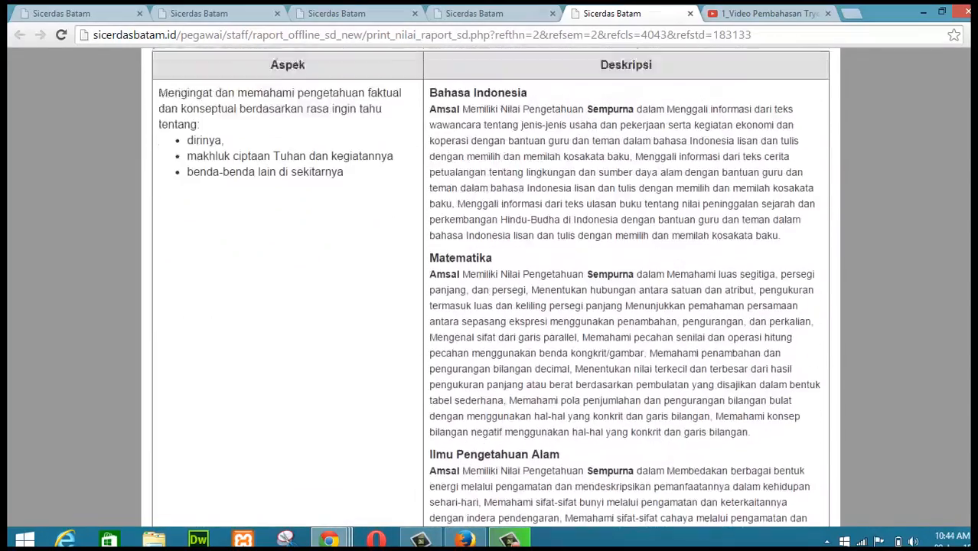
{"action": "scroll", "coordinate": [490, 287], "scroll_direction": "up", "scroll_amount": 1}
{"action": "scroll", "coordinate": [683, 393], "scroll_direction": "down", "scroll_amount": 15}
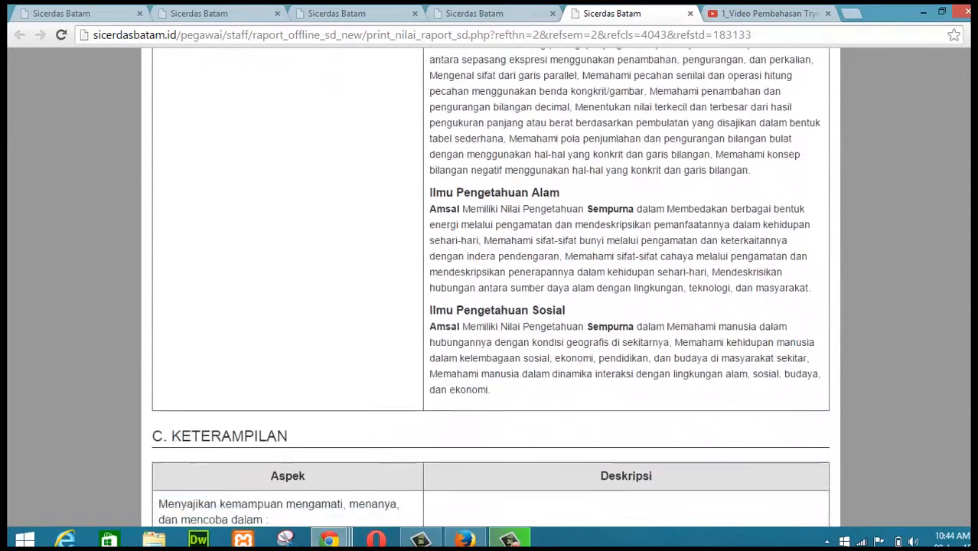
Step: Go to the skills score list and start adding skills scores, choosing the teacher type and continuing
{"action": "left_click", "coordinate": [336, 15]}
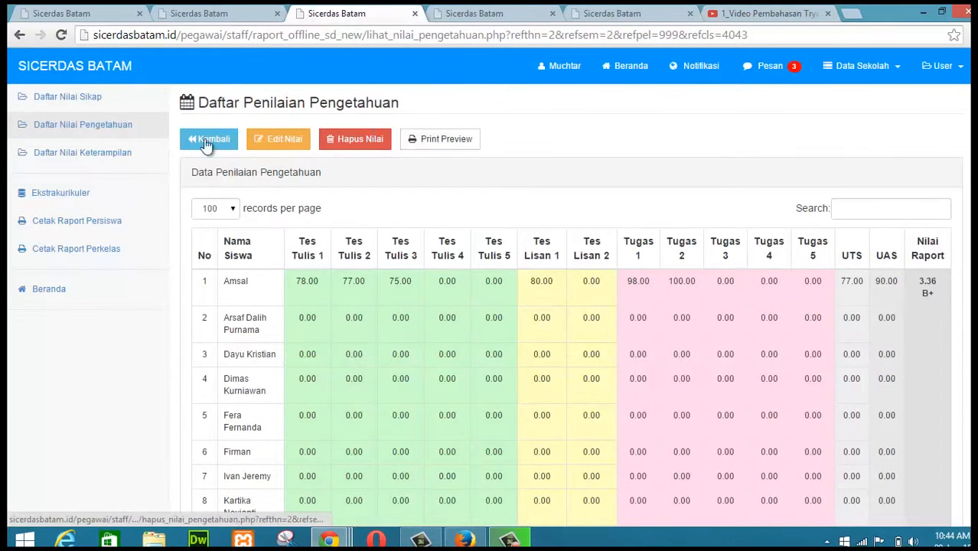
{"action": "left_click", "coordinate": [83, 154]}
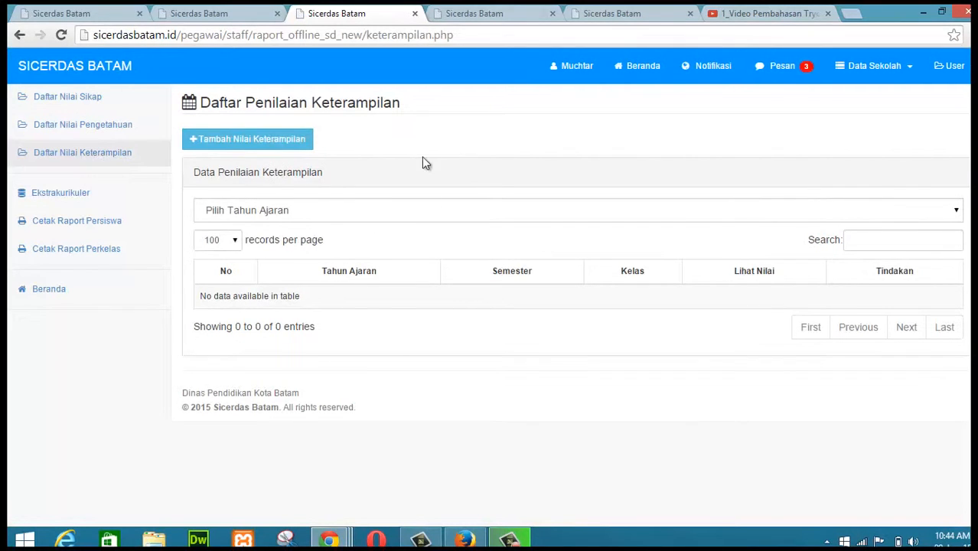
{"action": "left_click", "coordinate": [264, 145]}
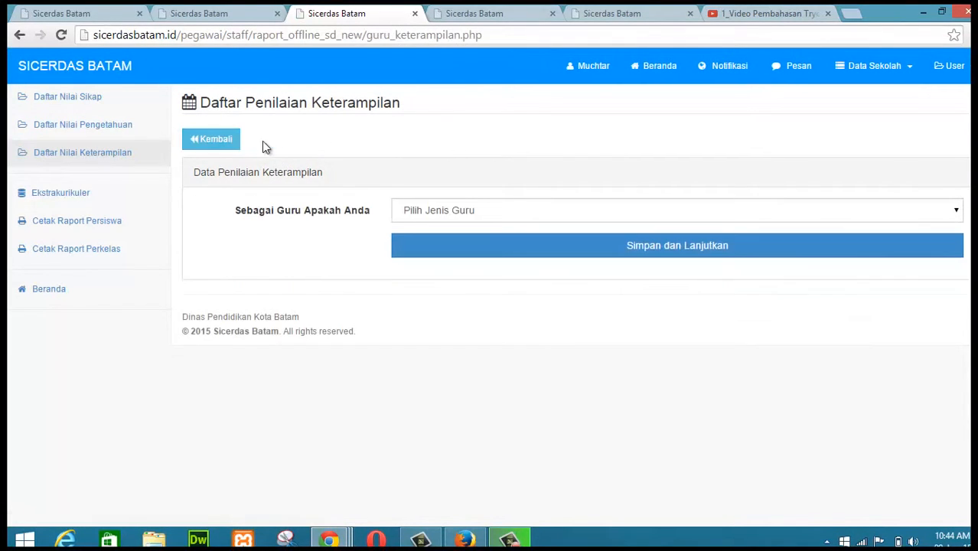
{"action": "left_click", "coordinate": [481, 212]}
{"action": "left_click", "coordinate": [459, 238]}
{"action": "left_click", "coordinate": [504, 247]}
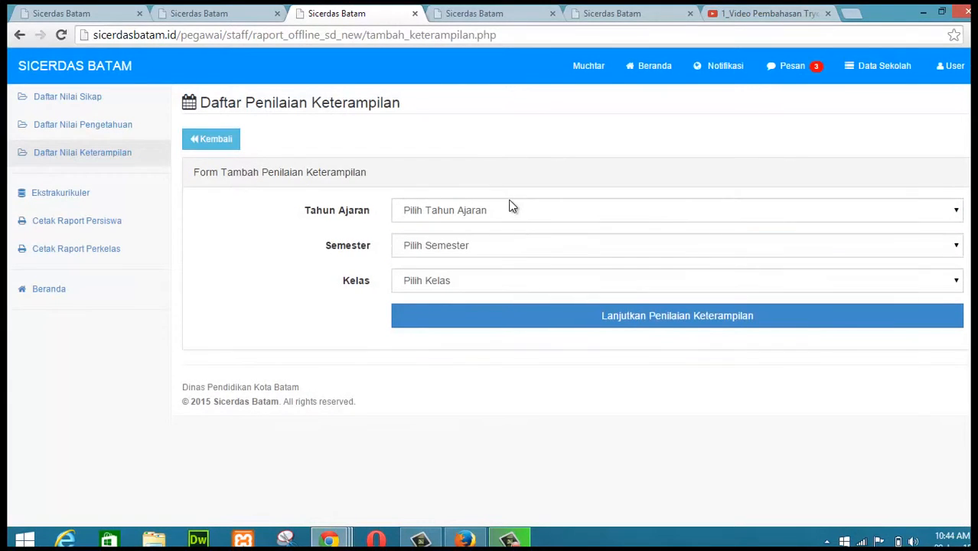
Step: Choose Tahun Ajaran 2014 - 2015, Semester II - Genap and Kelas 4, then continue to the skills score form
{"action": "left_click", "coordinate": [509, 209]}
{"action": "left_click", "coordinate": [482, 238]}
{"action": "left_click", "coordinate": [491, 245]}
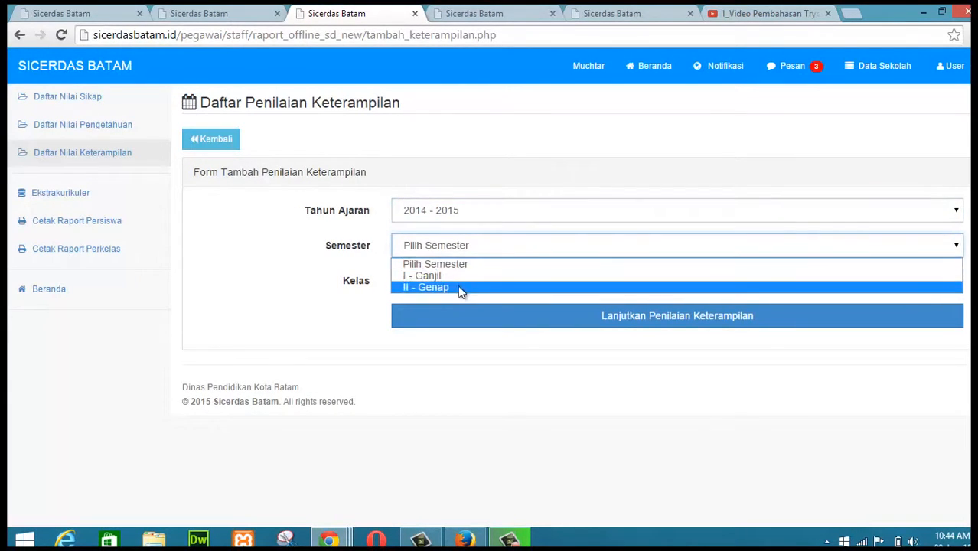
{"action": "left_click", "coordinate": [457, 285]}
{"action": "left_click", "coordinate": [490, 282]}
{"action": "left_click", "coordinate": [446, 334]}
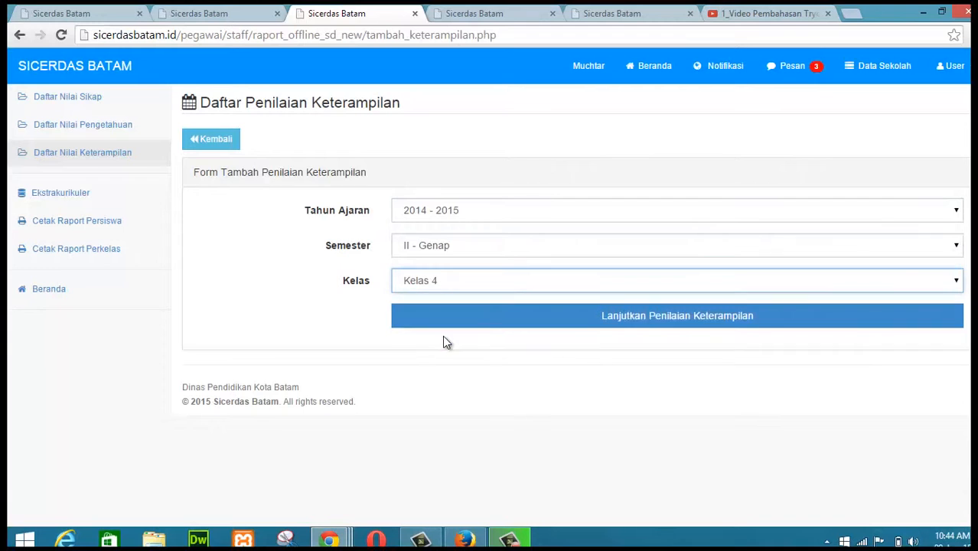
{"action": "left_click", "coordinate": [580, 319]}
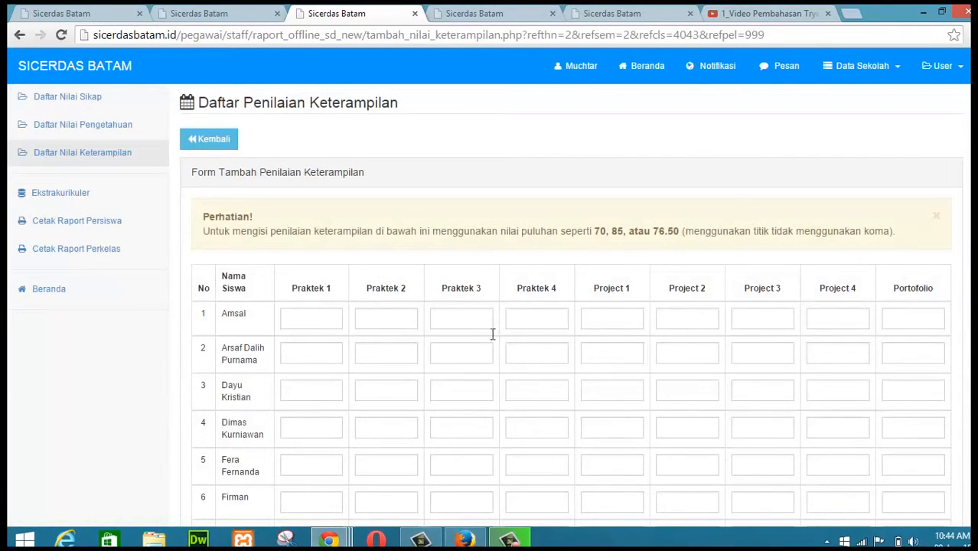
Step: Enter Amsal's skills scores: Praktek 1 100, Praktek 2 98, Project 1 87 and Portofolio 70
{"action": "left_click", "coordinate": [301, 319]}
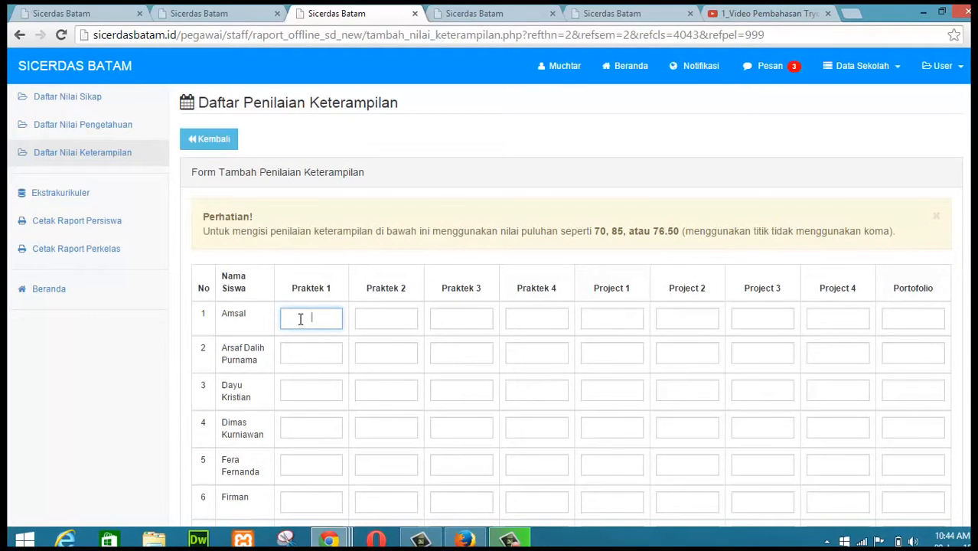
{"action": "type", "text": "100"}
{"action": "key", "text": "Tab"}
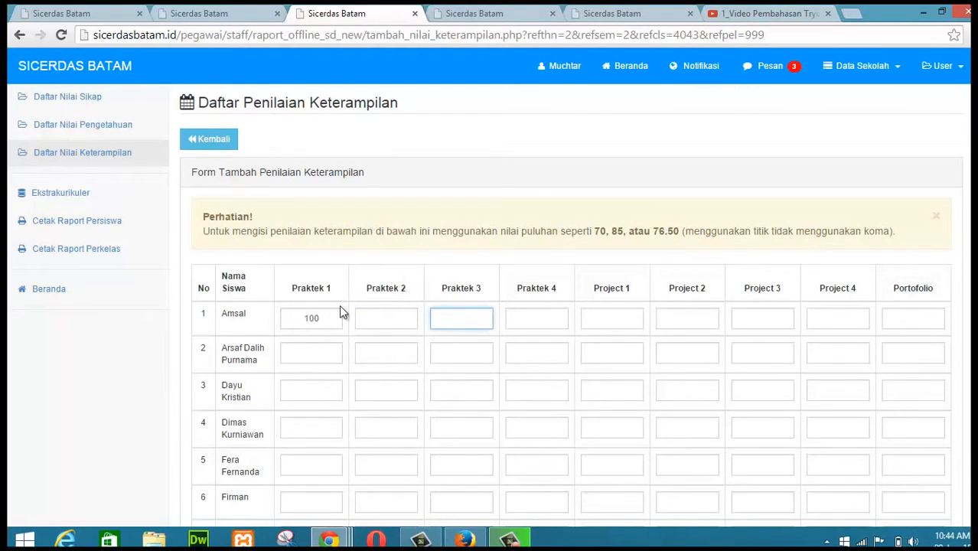
{"action": "left_click", "coordinate": [391, 321]}
{"action": "type", "text": "98"}
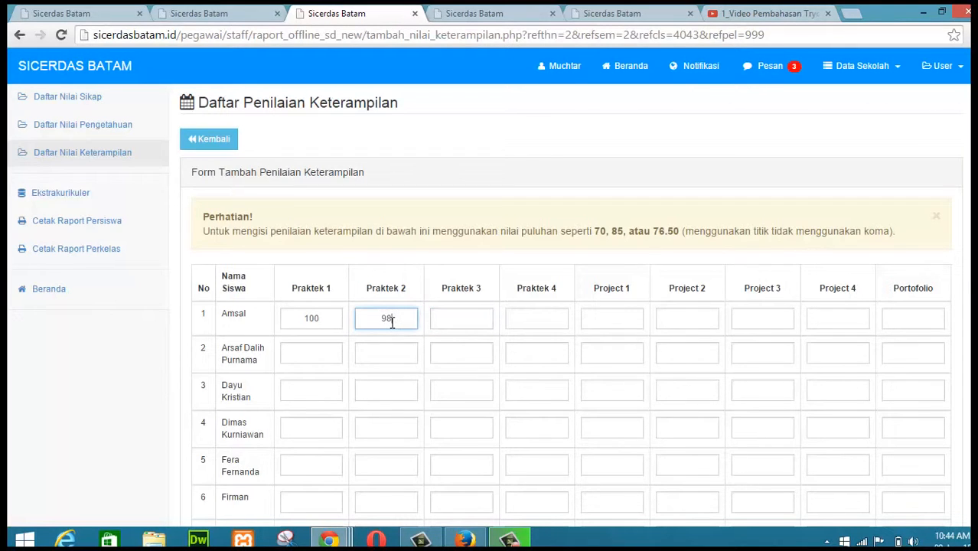
{"action": "key", "text": "Tab"}
{"action": "key", "text": "Tab"}
{"action": "key", "text": "Tab"}
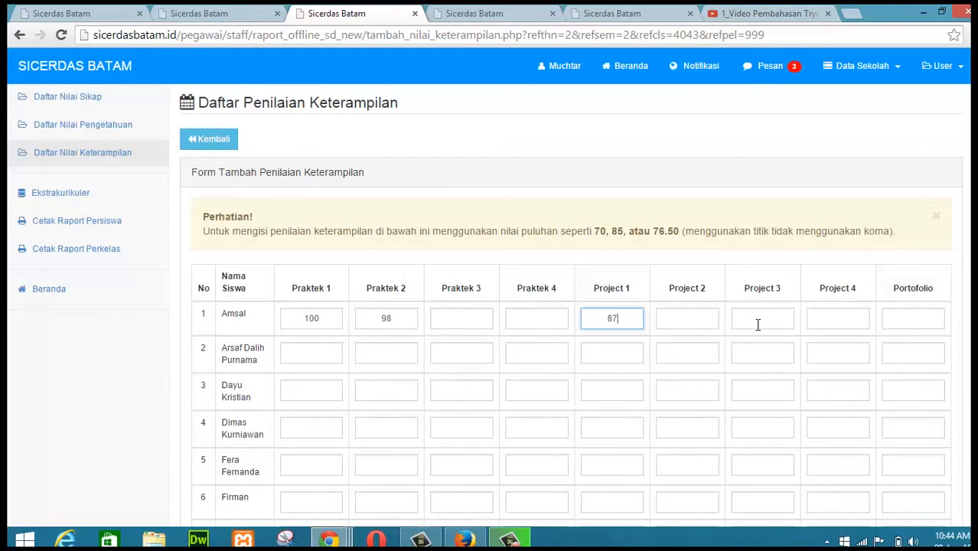
{"action": "left_click", "coordinate": [921, 321]}
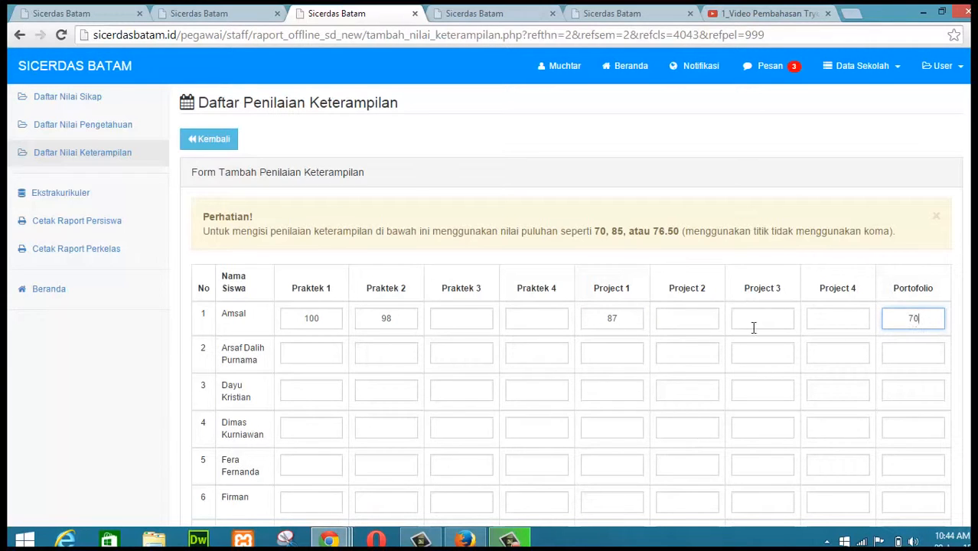
Step: Change Amsal's skills scores to Praktek 1 55, Praktek 2 67, Project 1 60 and Portofolio 57, then save
{"action": "left_click_drag", "start_coordinate": [324, 320], "coordinate": [273, 329]}
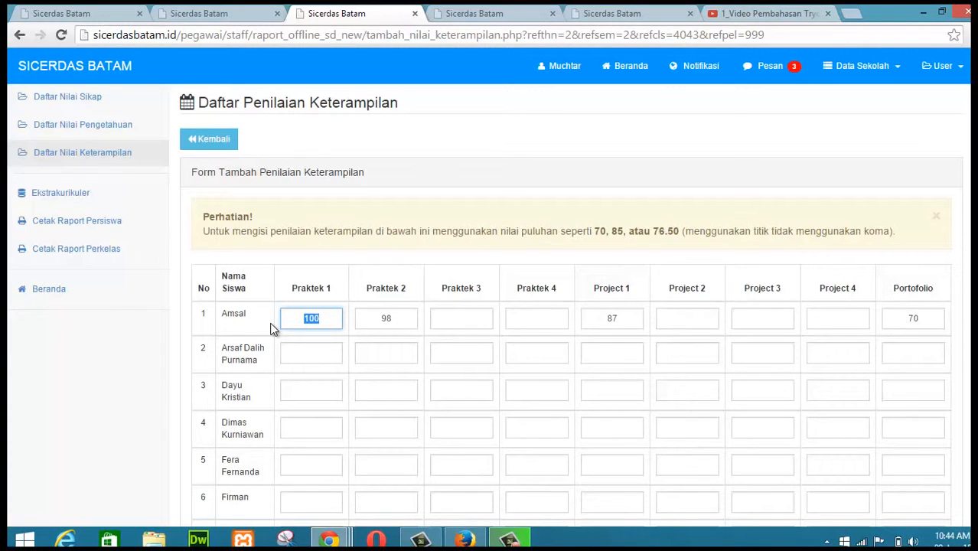
{"action": "type", "text": "55"}
{"action": "left_click_drag", "start_coordinate": [400, 323], "coordinate": [351, 326]}
{"action": "type", "text": "67"}
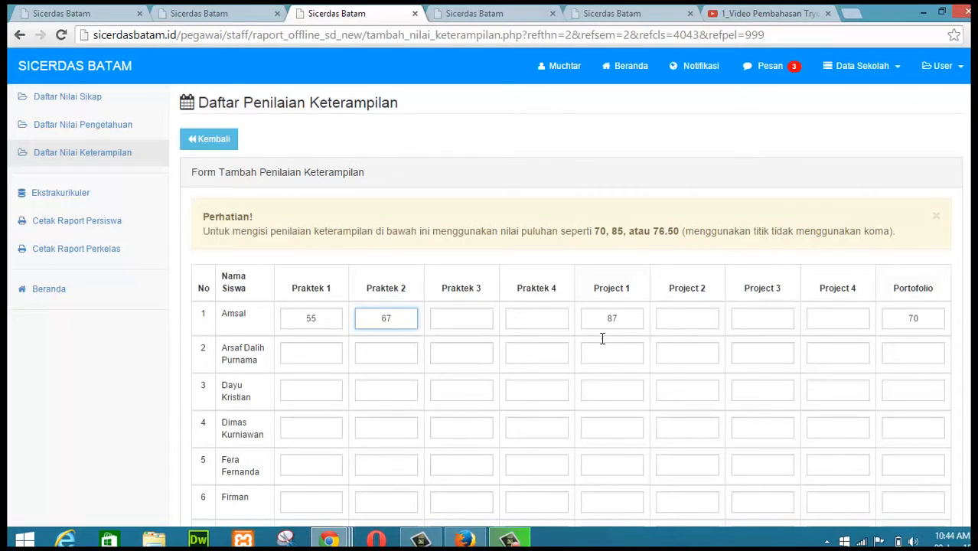
{"action": "left_click_drag", "start_coordinate": [622, 321], "coordinate": [484, 344]}
{"action": "type", "text": "60"}
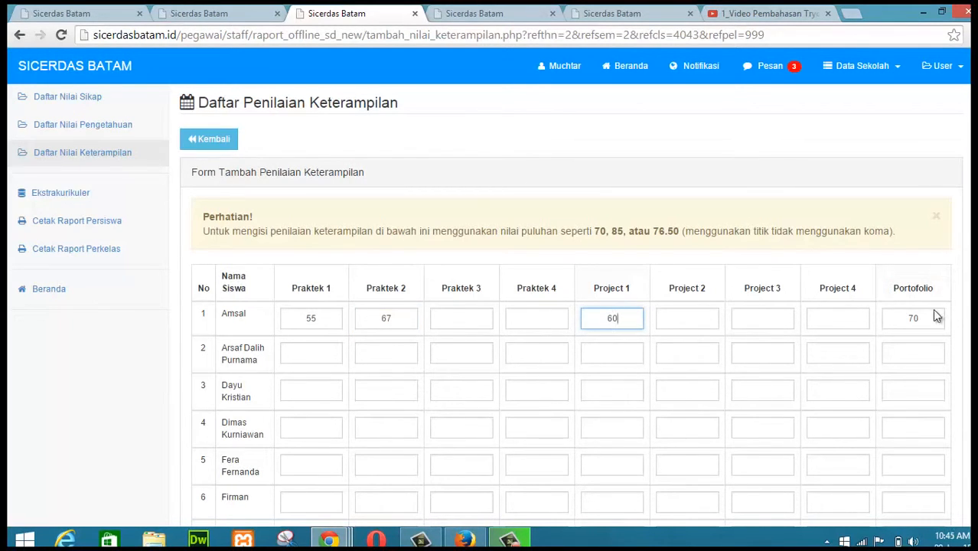
{"action": "left_click_drag", "start_coordinate": [926, 320], "coordinate": [842, 310]}
{"action": "type", "text": "57"}
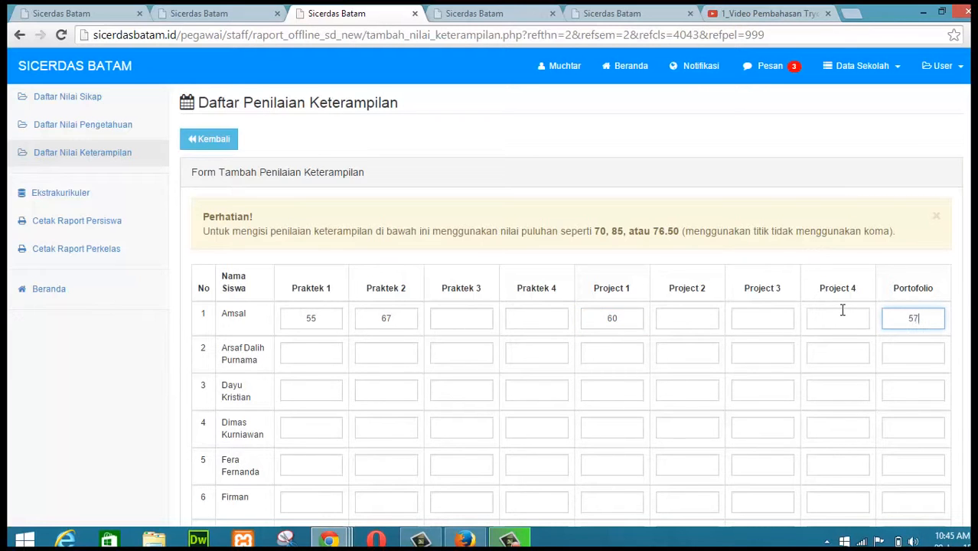
{"action": "key", "text": "Return"}
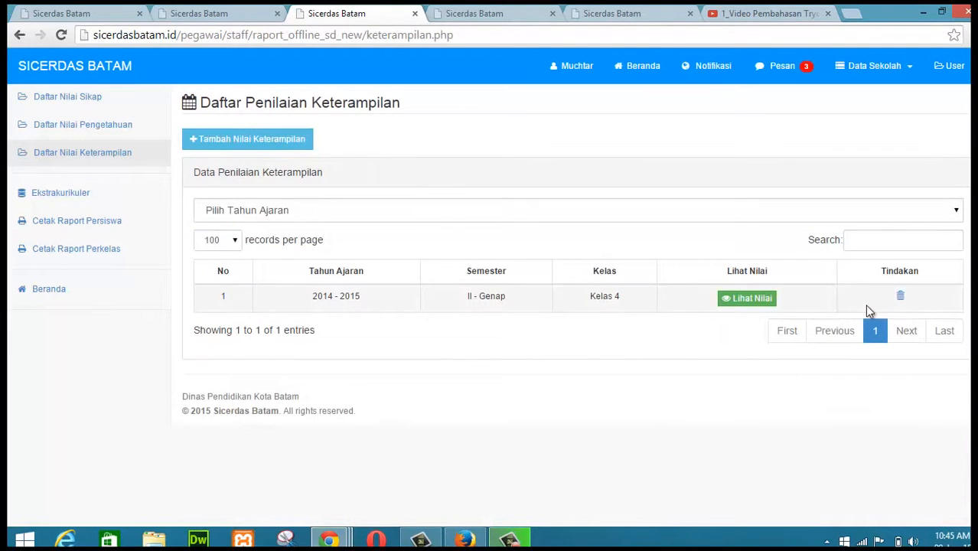
Step: Return to Amsal's printable report card and reload it
{"action": "left_click", "coordinate": [770, 304]}
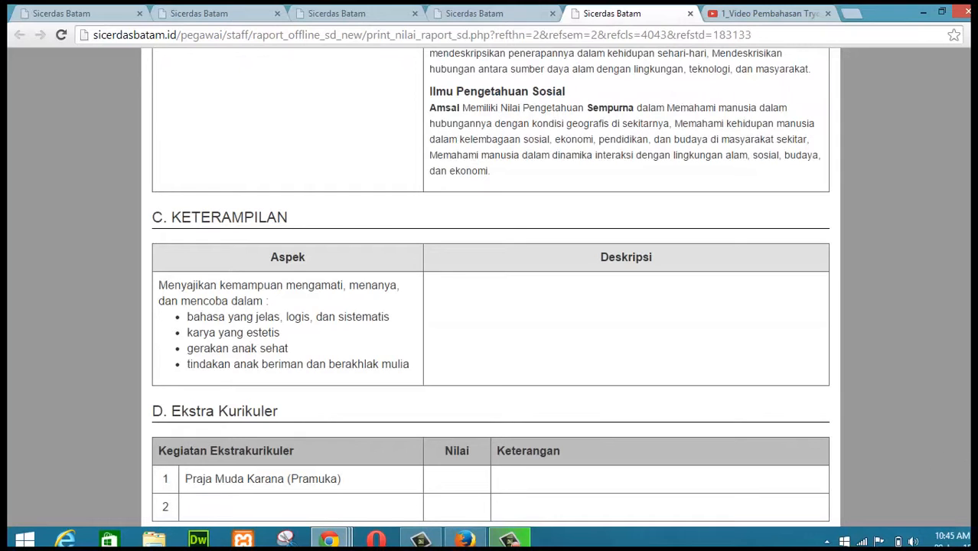
{"action": "scroll", "coordinate": [490, 287], "scroll_direction": "down", "scroll_amount": 1}
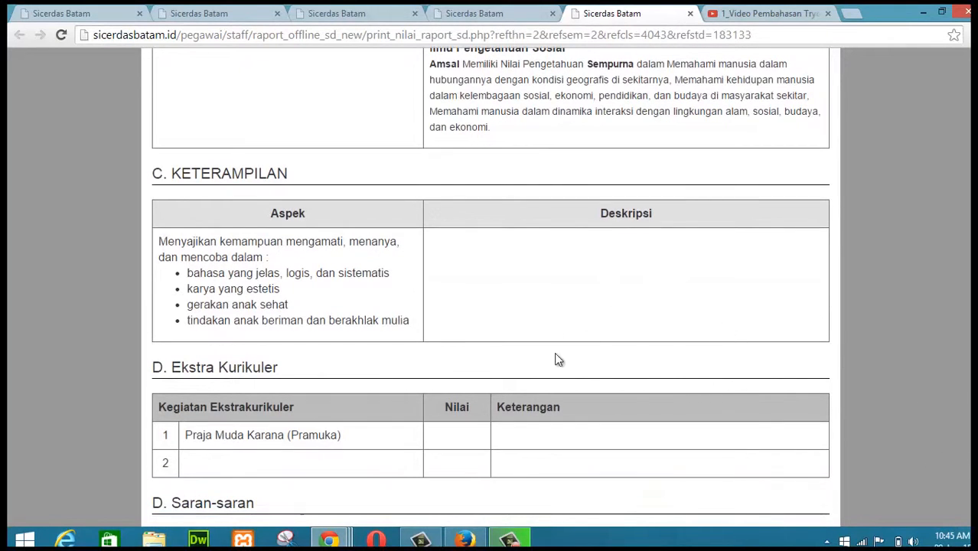
{"action": "left_click", "coordinate": [59, 36]}
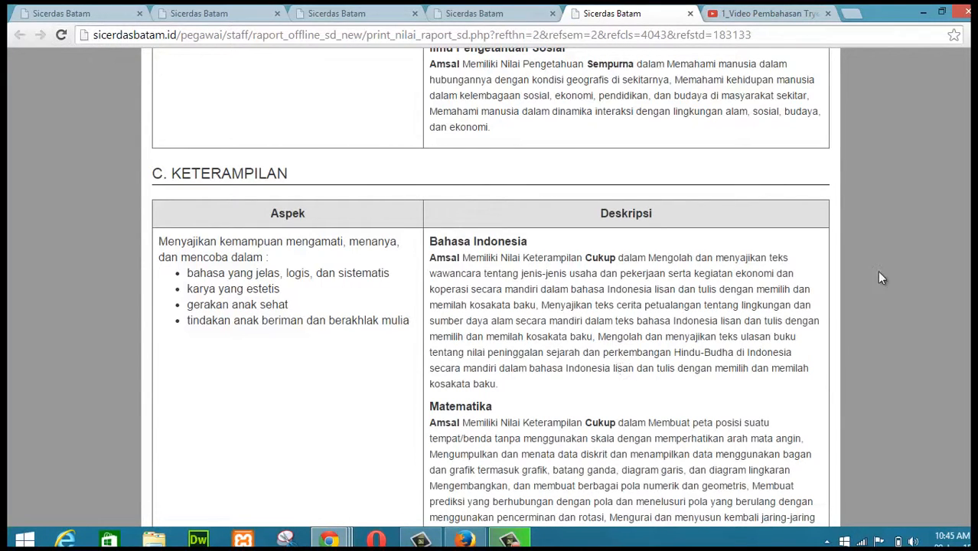
Step: Read through the Keterampilan descriptions and other sections of Amsal's refreshed report card
{"action": "left_click_drag", "start_coordinate": [605, 260], "coordinate": [592, 273]}
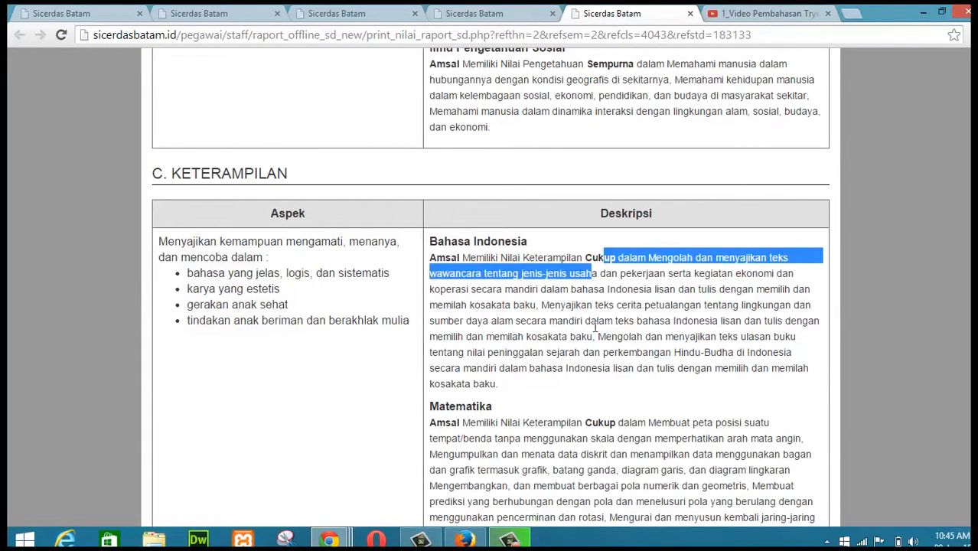
{"action": "left_click_drag", "start_coordinate": [587, 437], "coordinate": [584, 423]}
{"action": "left_click", "coordinate": [798, 366]}
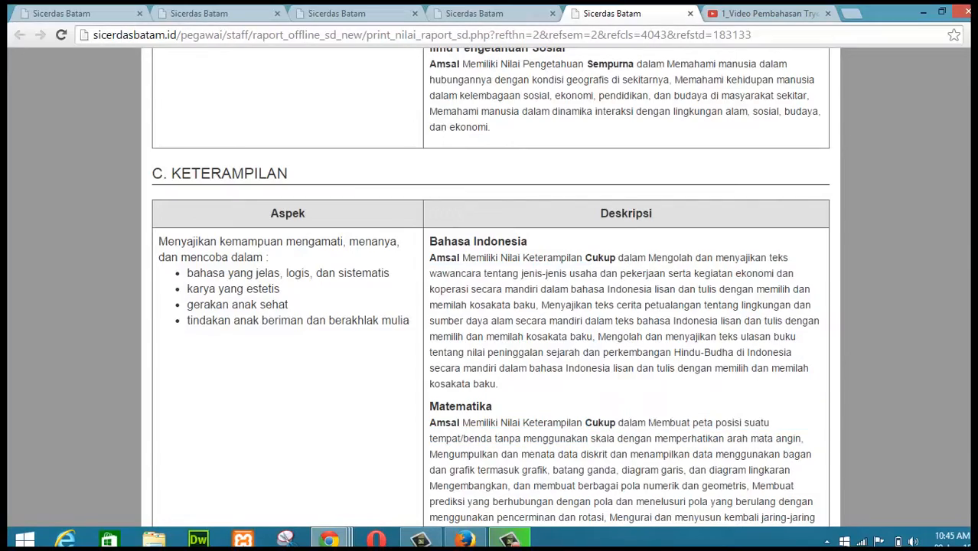
{"action": "scroll", "coordinate": [490, 306], "scroll_direction": "down", "scroll_amount": 6}
{"action": "scroll", "coordinate": [489, 306], "scroll_direction": "up", "scroll_amount": 5}
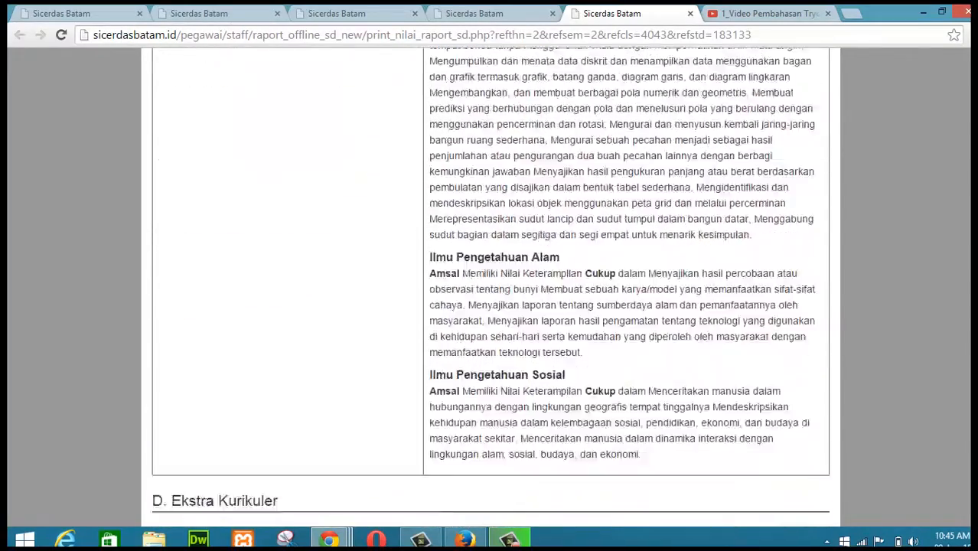
{"action": "scroll", "coordinate": [675, 408], "scroll_direction": "down", "scroll_amount": 5}
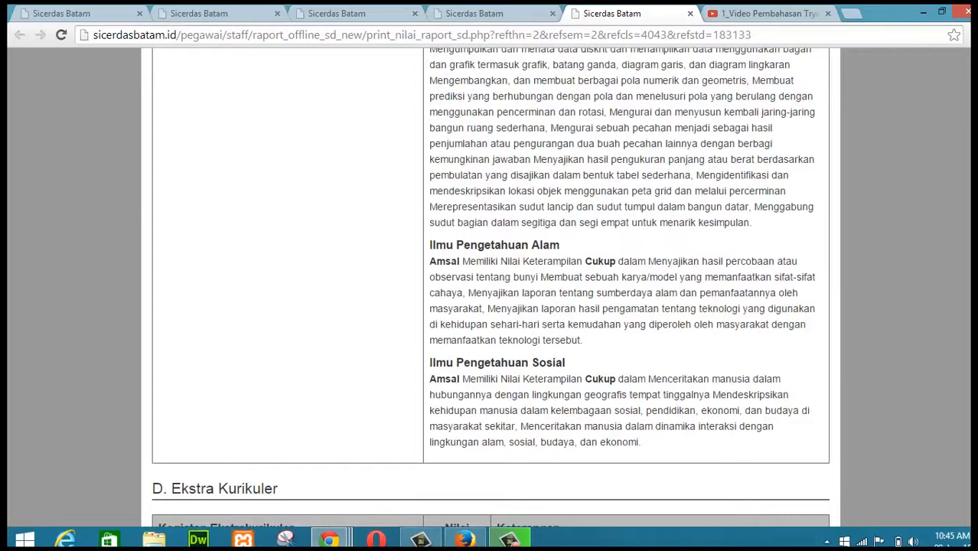
{"action": "scroll", "coordinate": [489, 287], "scroll_direction": "up", "scroll_amount": 3}
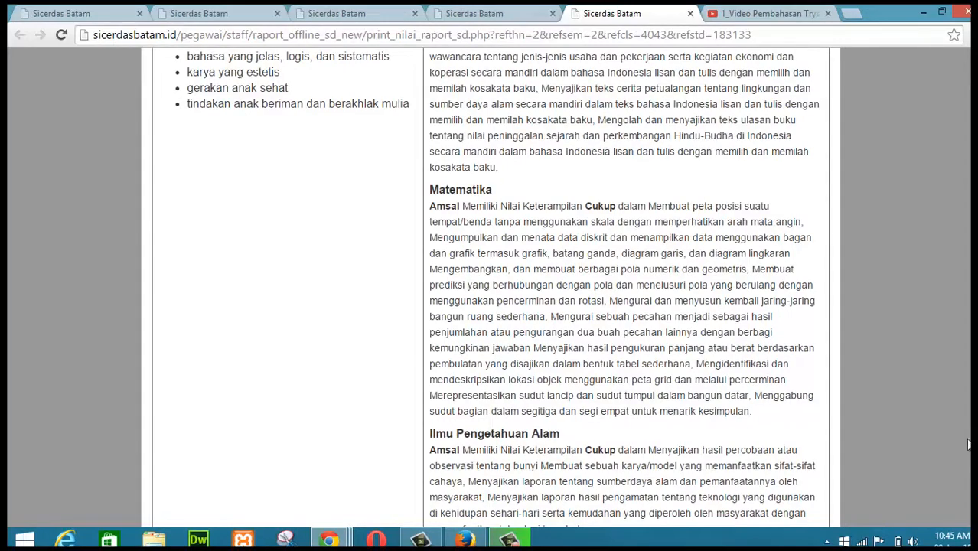
{"action": "scroll", "coordinate": [490, 287], "scroll_direction": "up", "scroll_amount": 15}
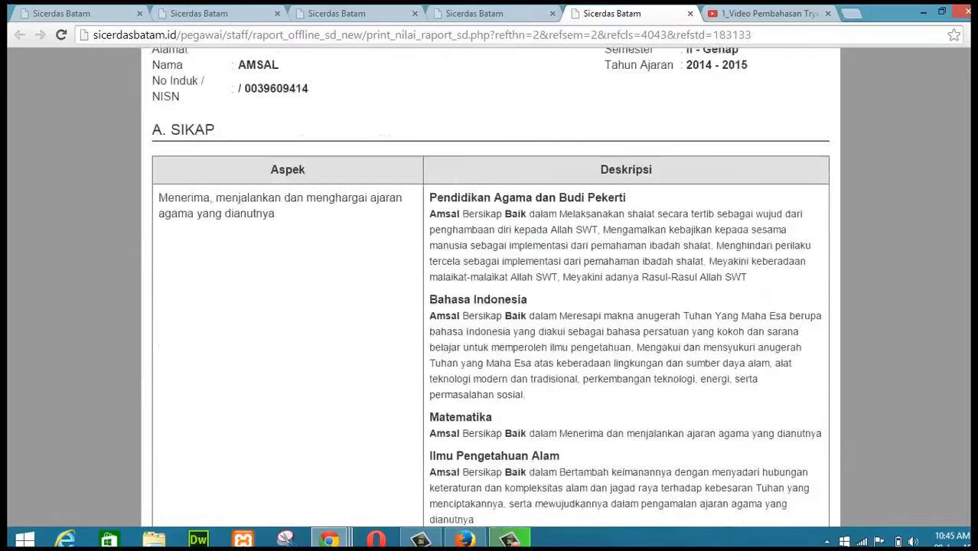
{"action": "scroll", "coordinate": [490, 287], "scroll_direction": "down", "scroll_amount": 3}
{"action": "scroll", "coordinate": [489, 287], "scroll_direction": "down", "scroll_amount": 7}
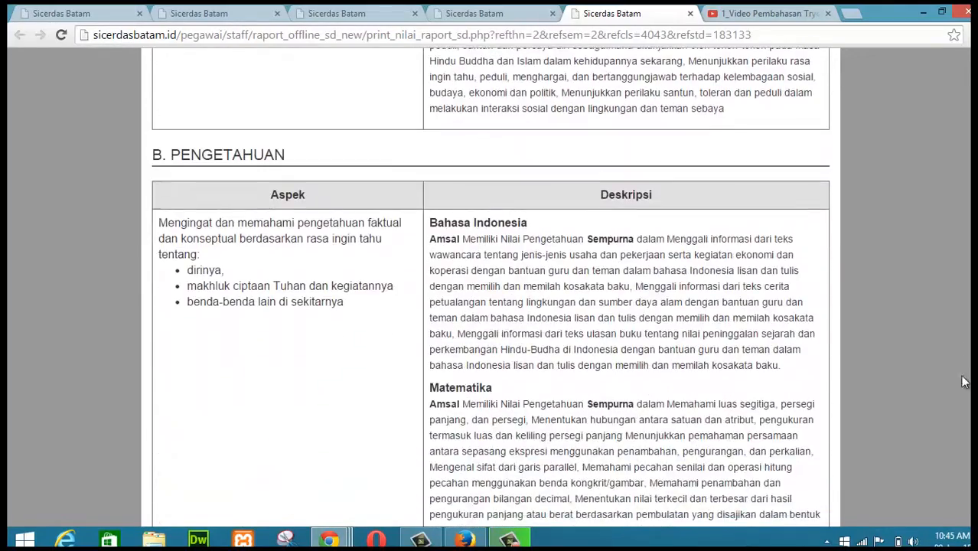
Step: Open the Jadwal Pelajaran page, reload it, and view the Jadwal Pelajaran Kurikulum KTSP tab
{"action": "left_click", "coordinate": [60, 14]}
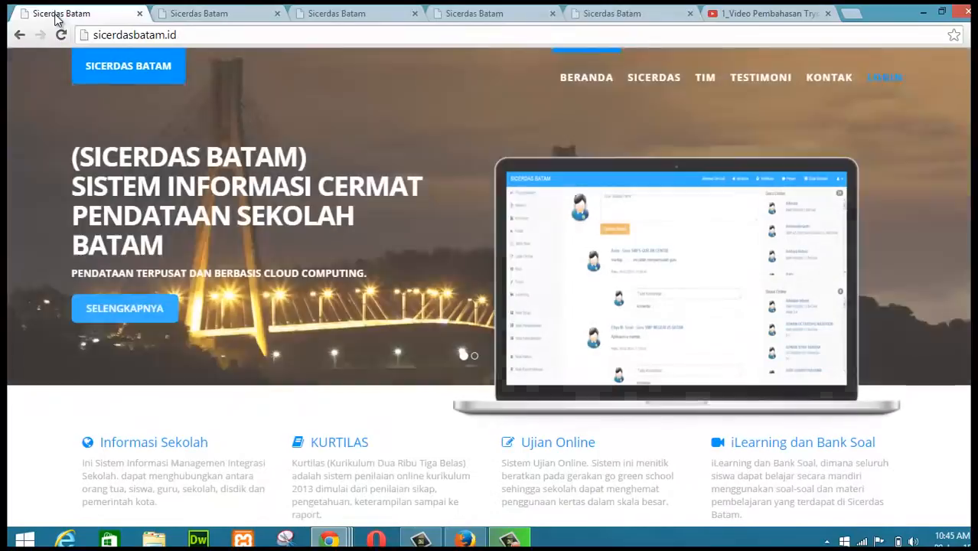
{"action": "left_click", "coordinate": [192, 14]}
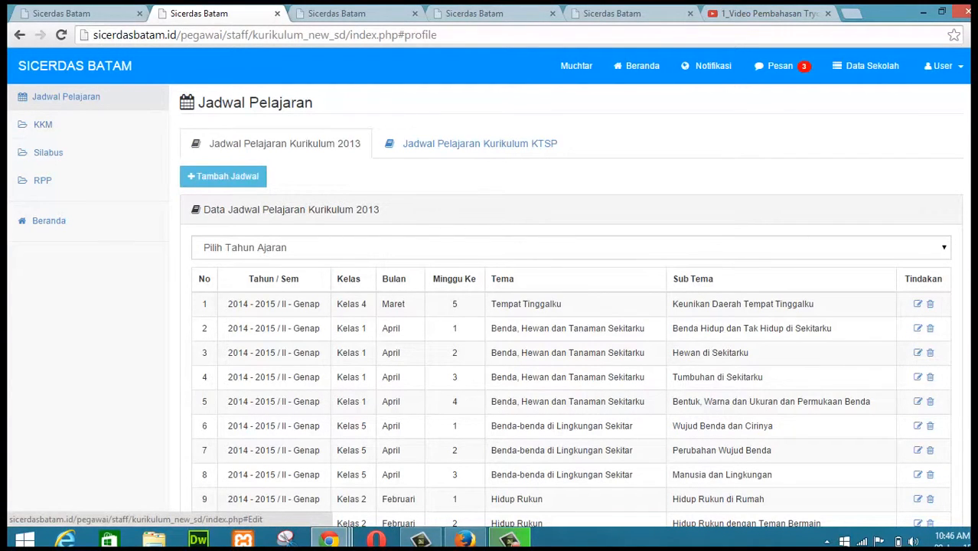
{"action": "scroll", "coordinate": [571, 344], "scroll_direction": "down", "scroll_amount": 5}
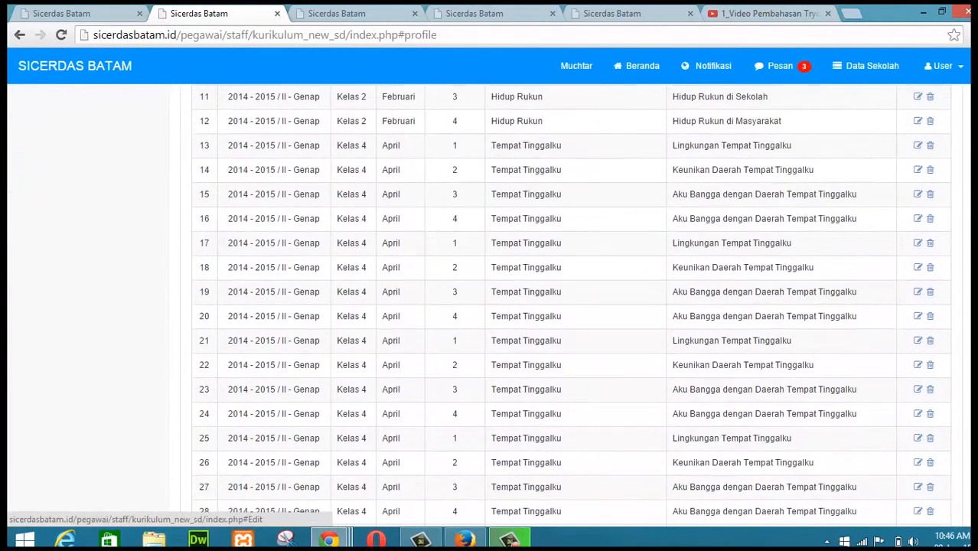
{"action": "scroll", "coordinate": [896, 153], "scroll_direction": "up", "scroll_amount": 5}
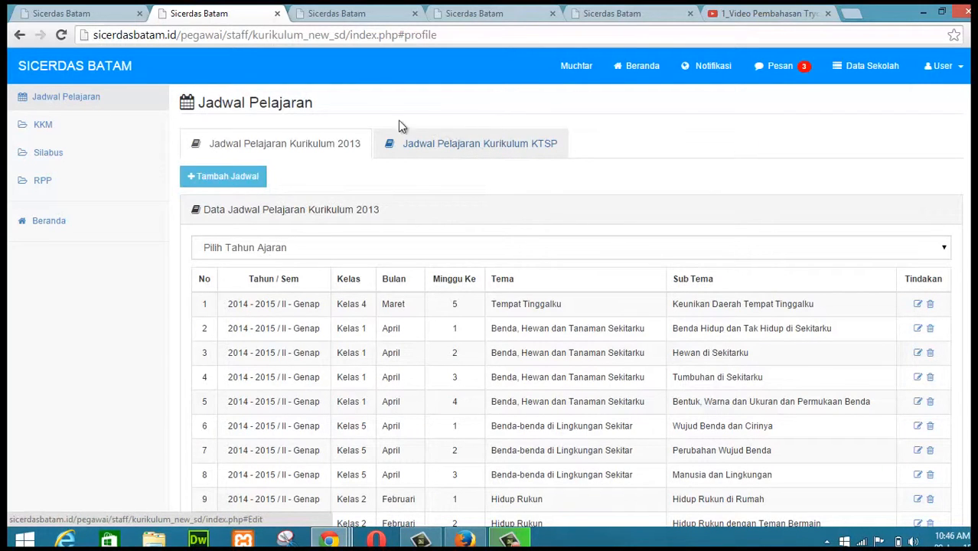
{"action": "left_click", "coordinate": [449, 36]}
{"action": "key", "text": "Return"}
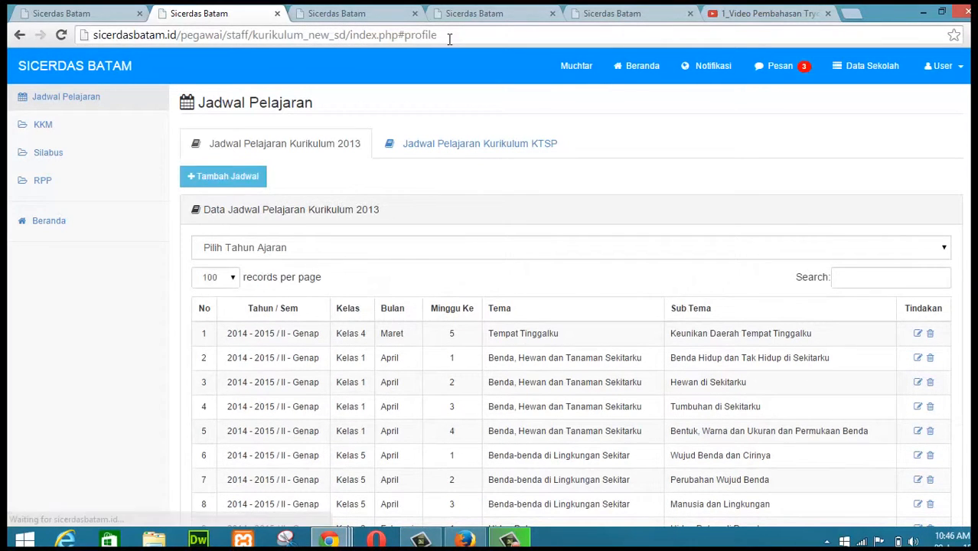
{"action": "left_click", "coordinate": [466, 144]}
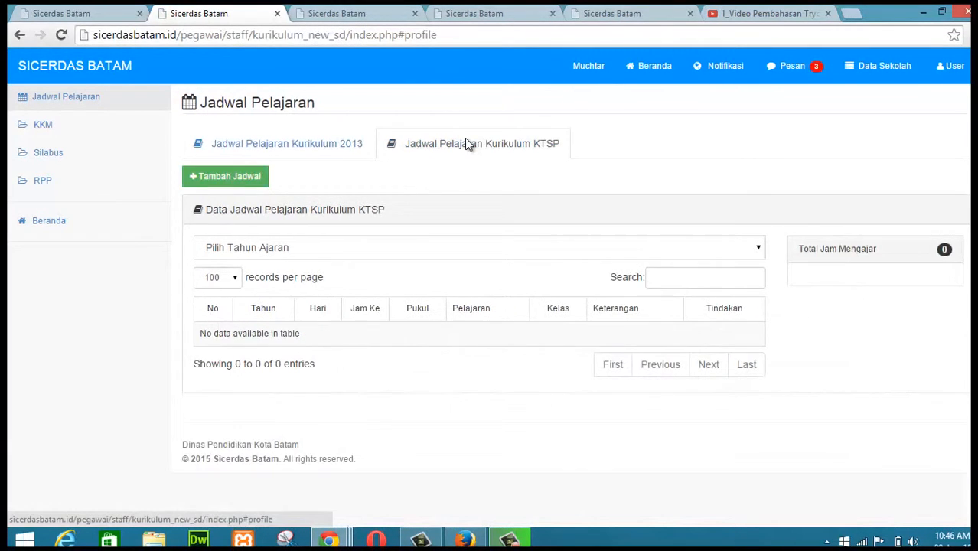
Step: Add a new KTSP lesson schedule for Kelas 4 on Senin with 2 lesson hours and continue
{"action": "left_click", "coordinate": [240, 178]}
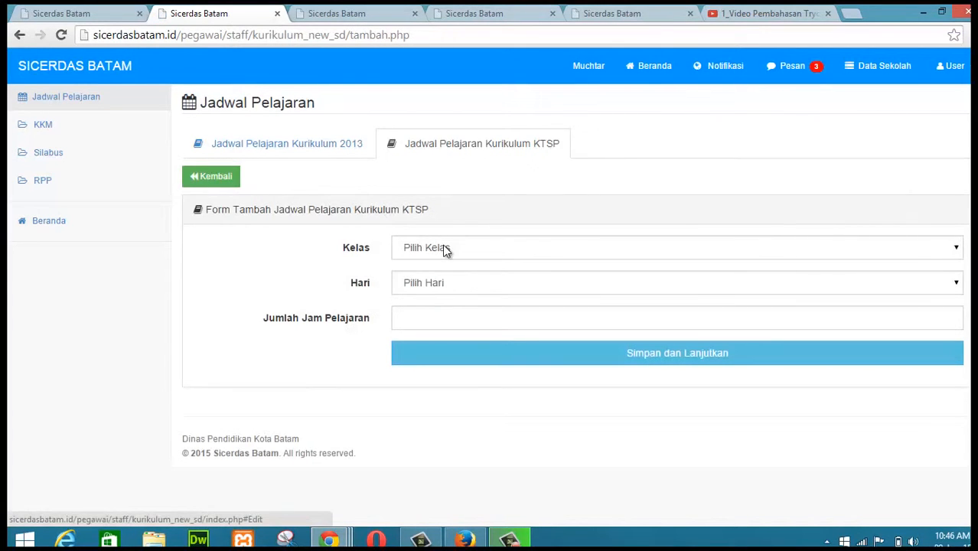
{"action": "left_click", "coordinate": [446, 250]}
{"action": "left_click", "coordinate": [438, 313]}
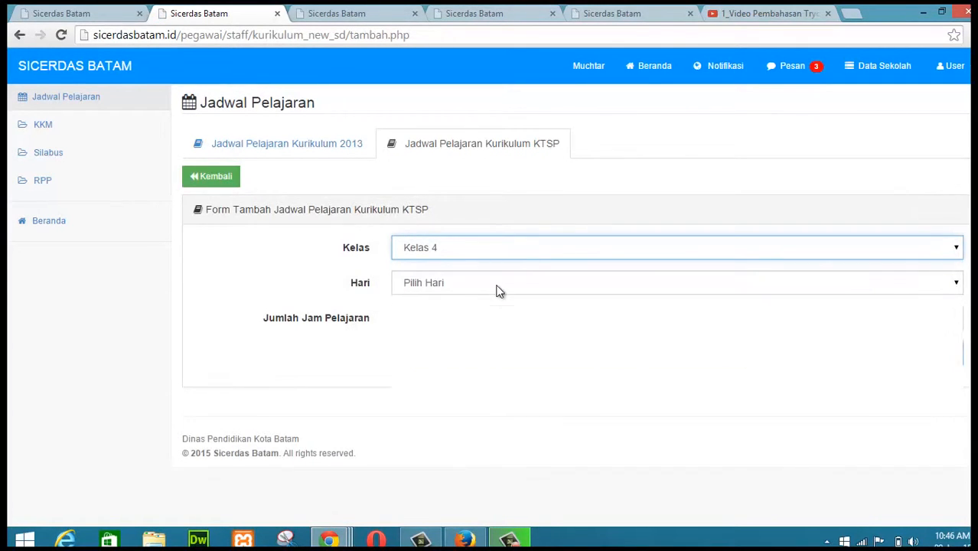
{"action": "left_click", "coordinate": [498, 290]}
{"action": "left_click", "coordinate": [452, 312]}
{"action": "left_click", "coordinate": [474, 317]}
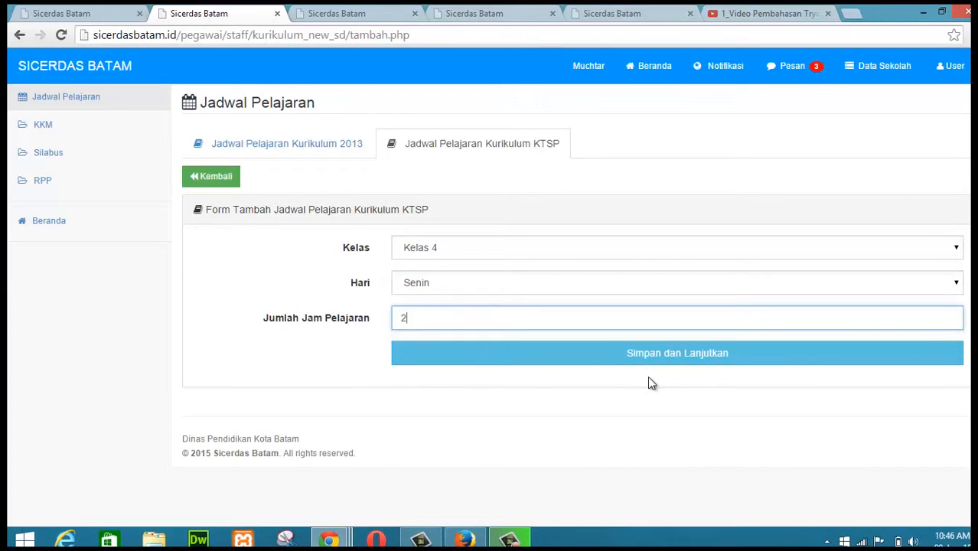
{"action": "left_click", "coordinate": [676, 362]}
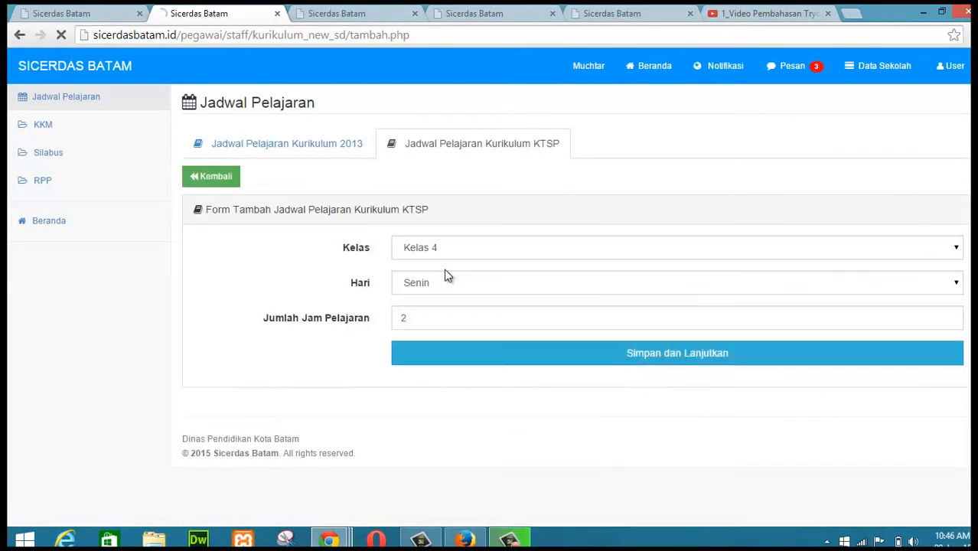
Step: Number the periods 1 and 2 and set period 1 to run from 07.00 to 07.40
{"action": "left_click", "coordinate": [280, 285]}
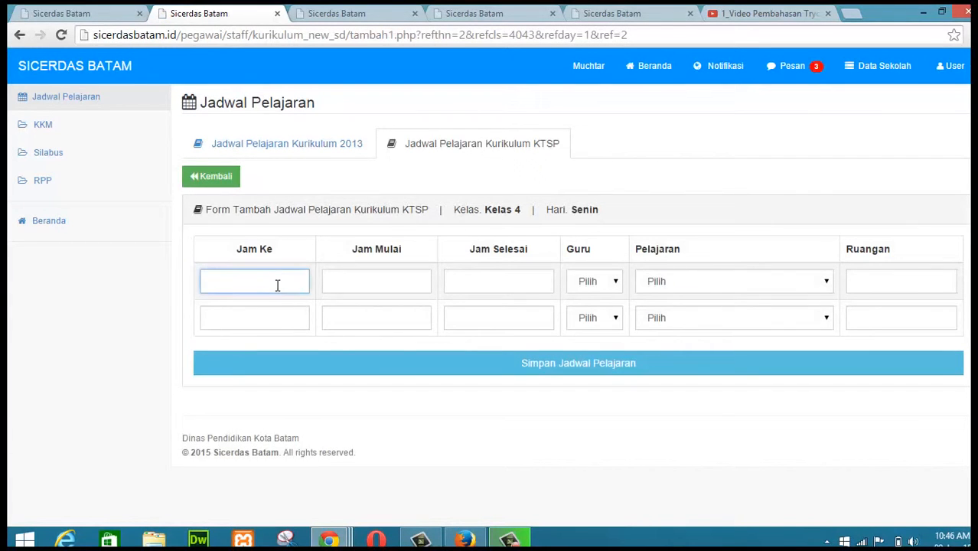
{"action": "type", "text": "1"}
{"action": "left_click", "coordinate": [256, 317]}
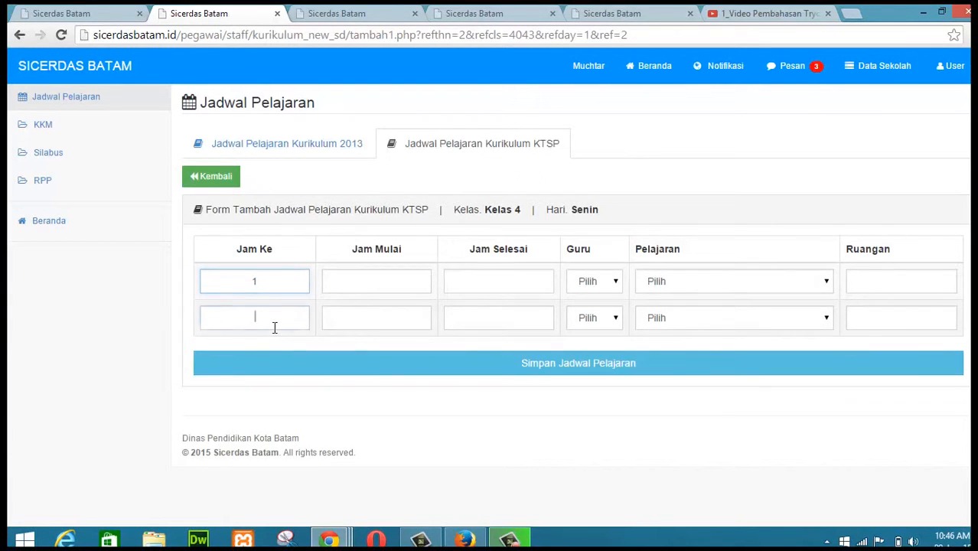
{"action": "type", "text": "2"}
{"action": "left_click", "coordinate": [385, 282]}
{"action": "type", "text": "0"}
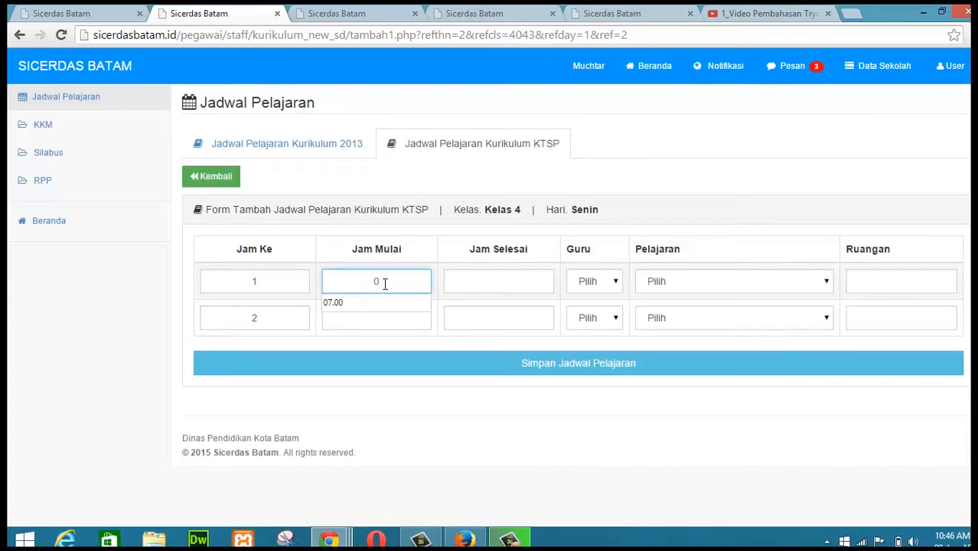
{"action": "type", "text": "7"}
{"action": "left_click", "coordinate": [333, 303]}
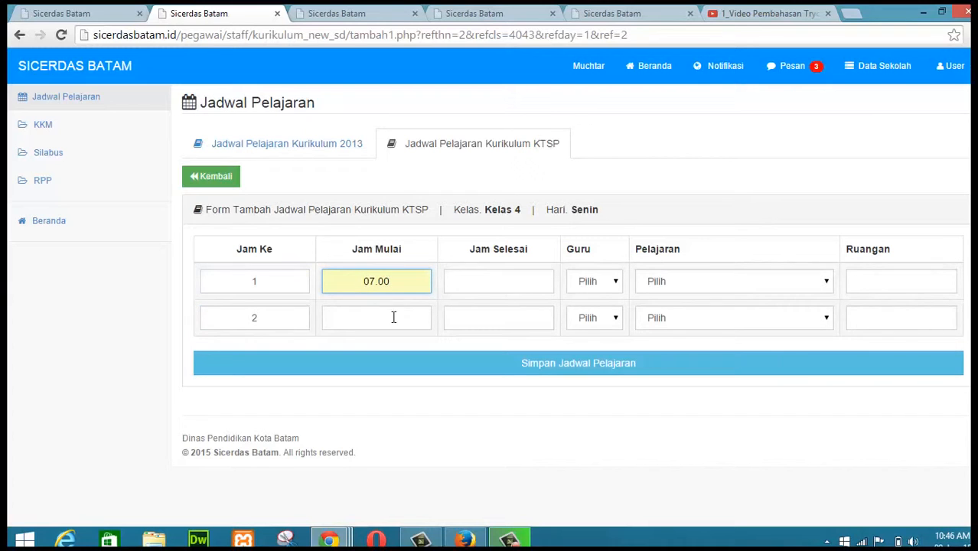
{"action": "left_click", "coordinate": [482, 284]}
{"action": "type", "text": "07.40"}
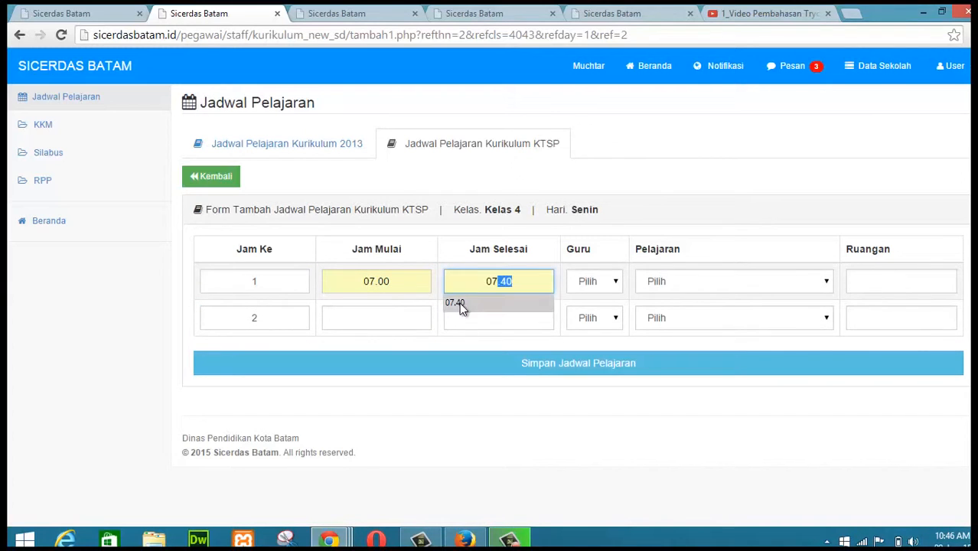
{"action": "left_click", "coordinate": [459, 302]}
Step: Set period 2 to run from 07.40 to 08.20
{"action": "left_click", "coordinate": [391, 321]}
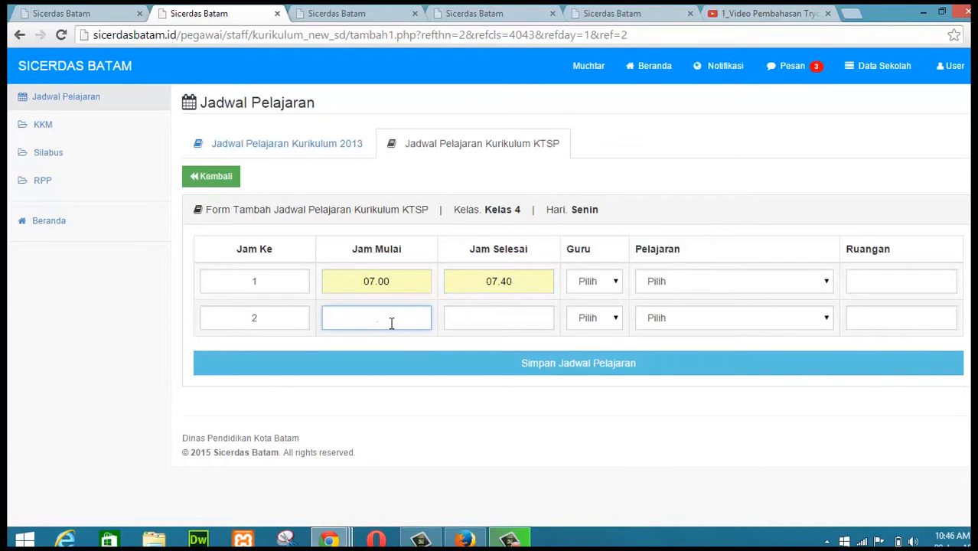
{"action": "type", "text": "07"}
{"action": "left_click", "coordinate": [375, 339]}
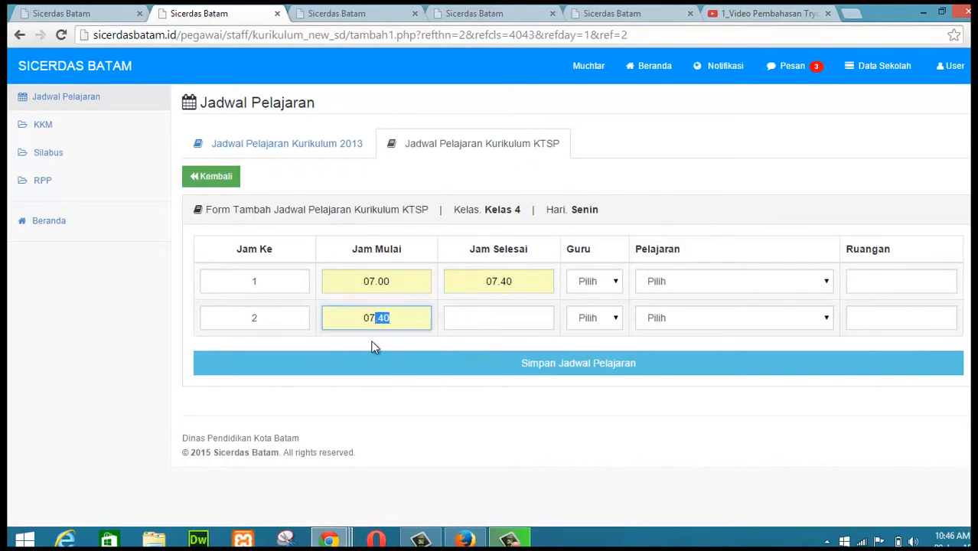
{"action": "left_click", "coordinate": [488, 316]}
{"action": "type", "text": "08"}
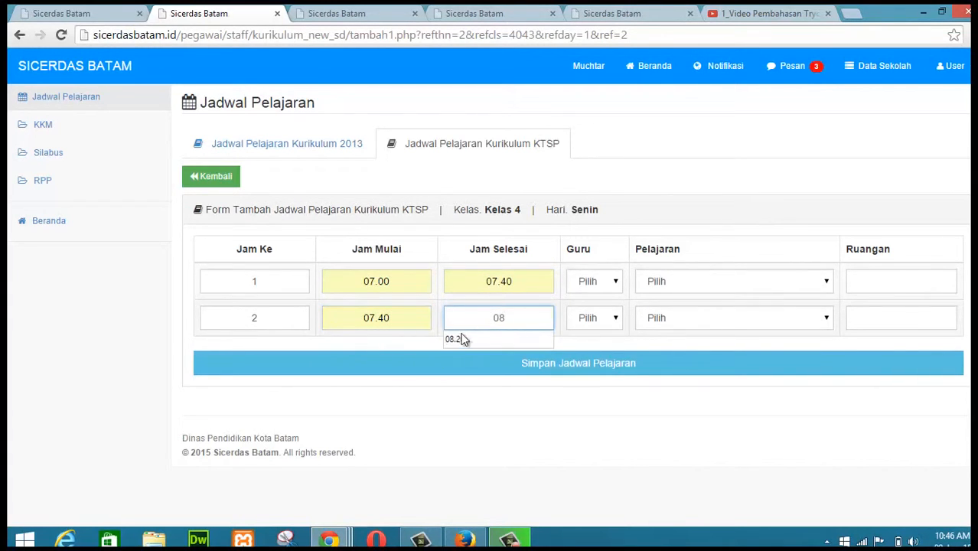
{"action": "left_click", "coordinate": [461, 339]}
Step: Assign the teacher and the subject Pendidikan Jasmani, Olahraga, dan Kesehatan to both periods
{"action": "left_click", "coordinate": [604, 280]}
{"action": "left_click", "coordinate": [596, 311]}
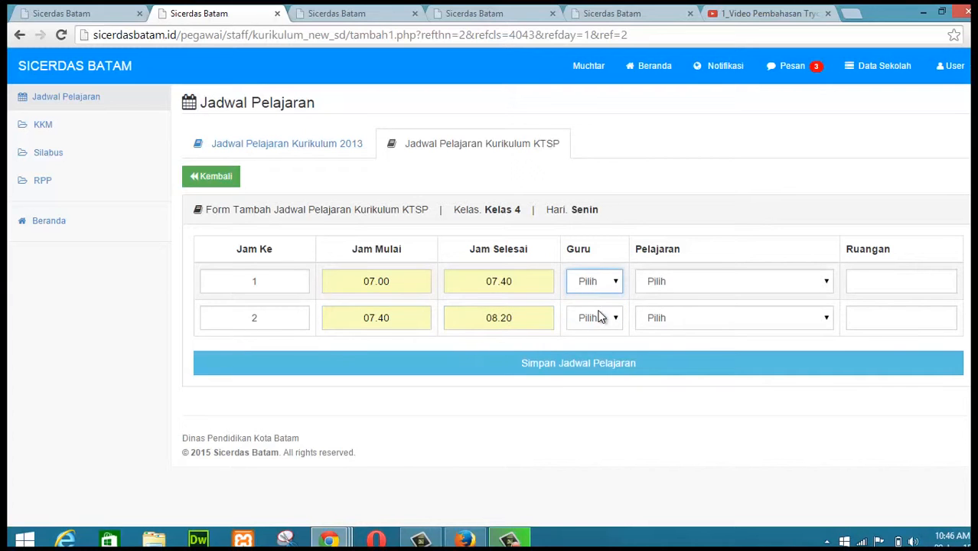
{"action": "left_click", "coordinate": [600, 318]}
{"action": "left_click", "coordinate": [597, 348]}
{"action": "left_click", "coordinate": [732, 282]}
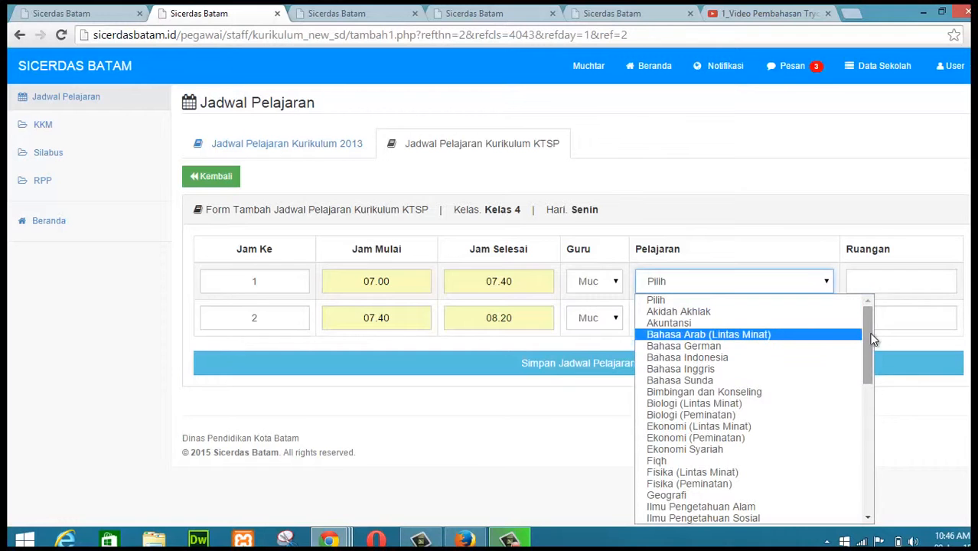
{"action": "left_click_drag", "start_coordinate": [870, 334], "coordinate": [864, 421]}
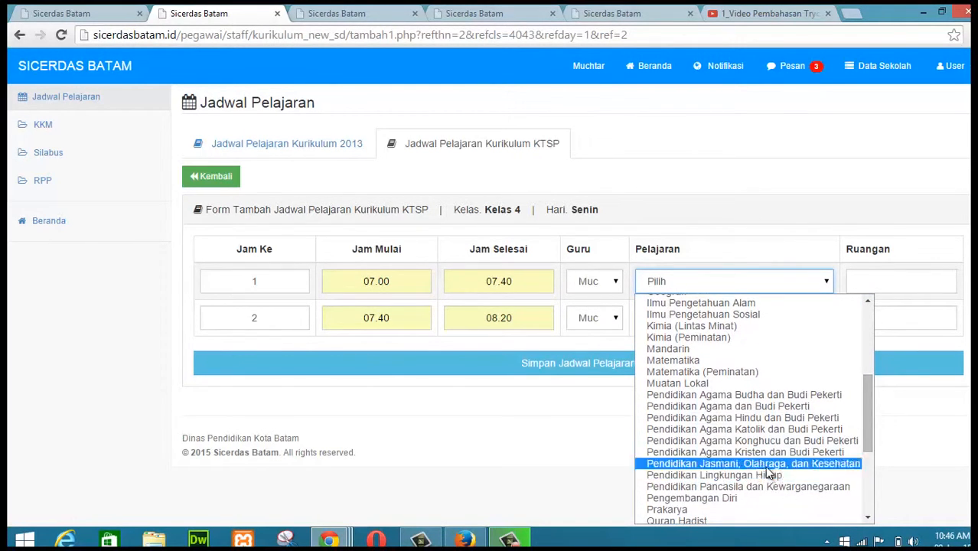
{"action": "left_click", "coordinate": [651, 464]}
{"action": "left_click", "coordinate": [828, 320]}
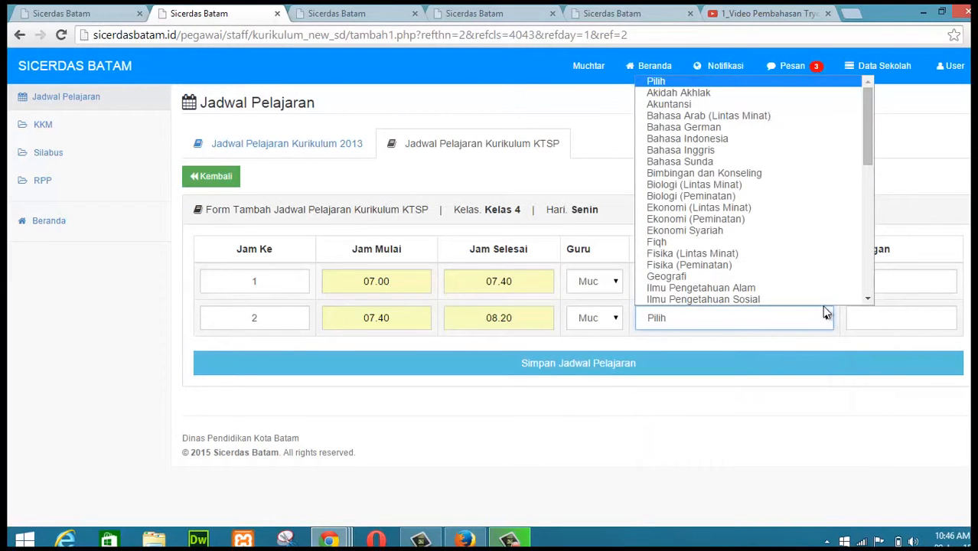
{"action": "left_click_drag", "start_coordinate": [867, 134], "coordinate": [874, 217]}
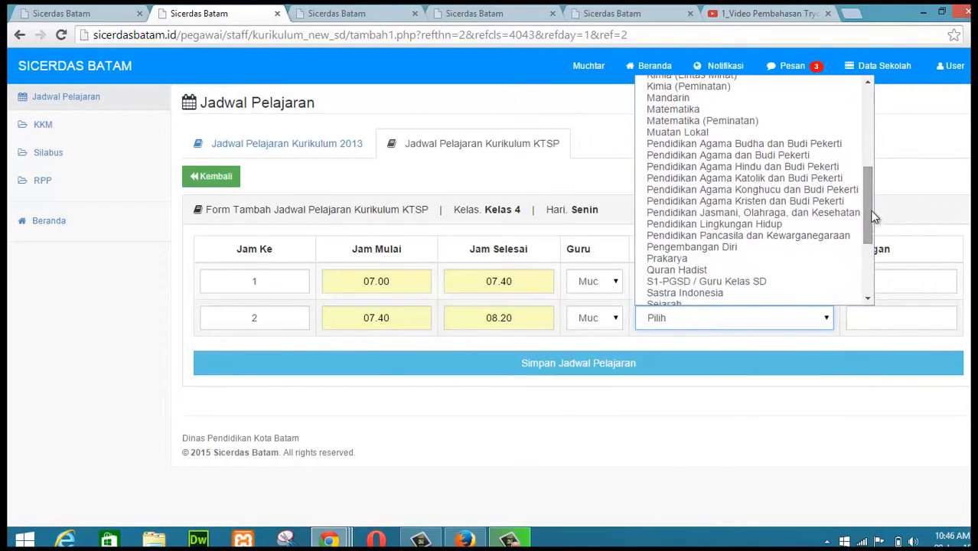
{"action": "left_click", "coordinate": [742, 215]}
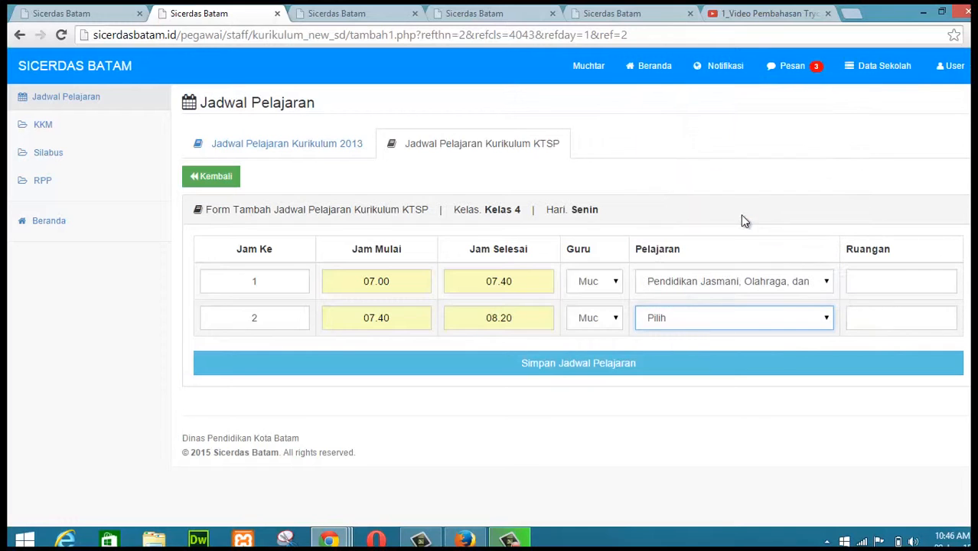
Step: Set the room for both periods to Halaman Sekolah and save the schedule
{"action": "left_click", "coordinate": [886, 283]}
{"action": "type", "text": "Halama"}
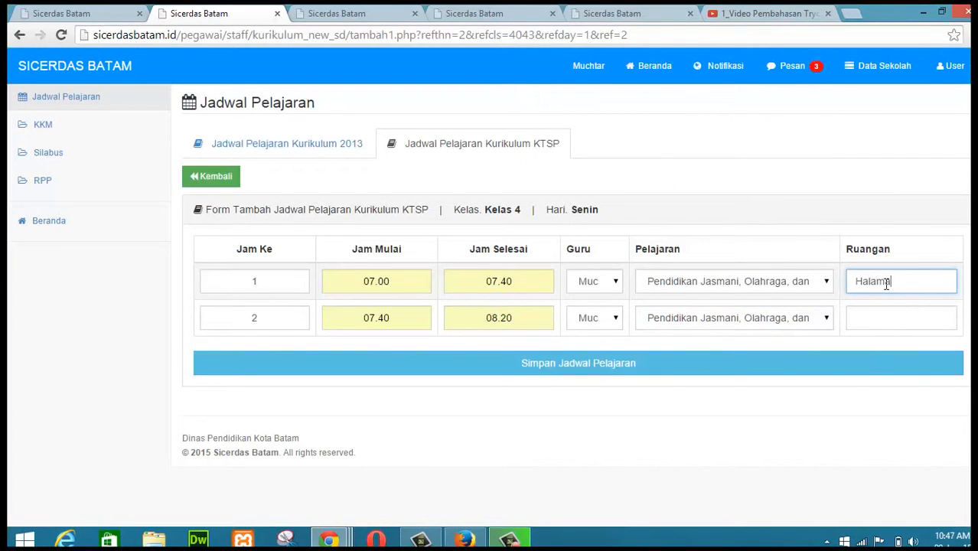
{"action": "type", "text": "n Sekolah"}
{"action": "left_click", "coordinate": [883, 324]}
{"action": "type", "text": "Halaman "}
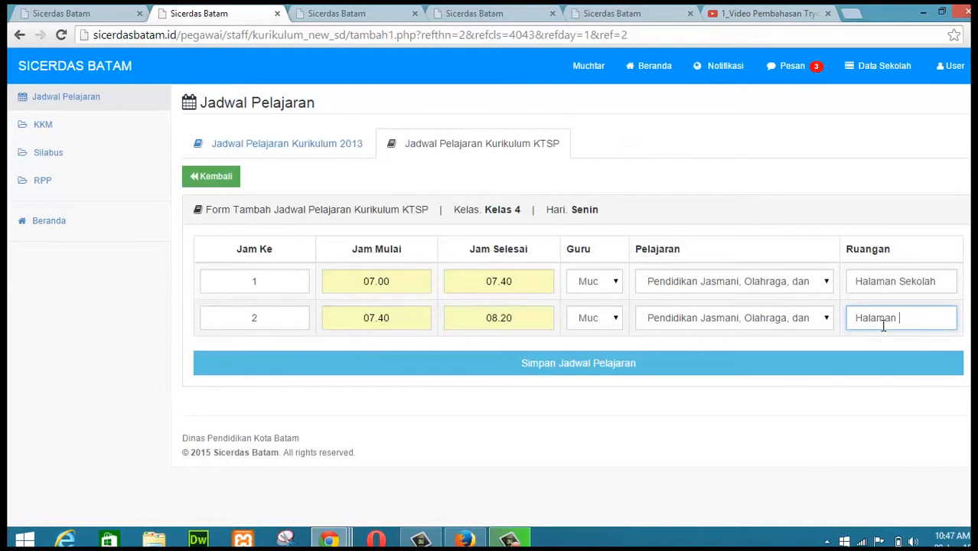
{"action": "type", "text": "Sekolah"}
{"action": "left_click", "coordinate": [571, 375]}
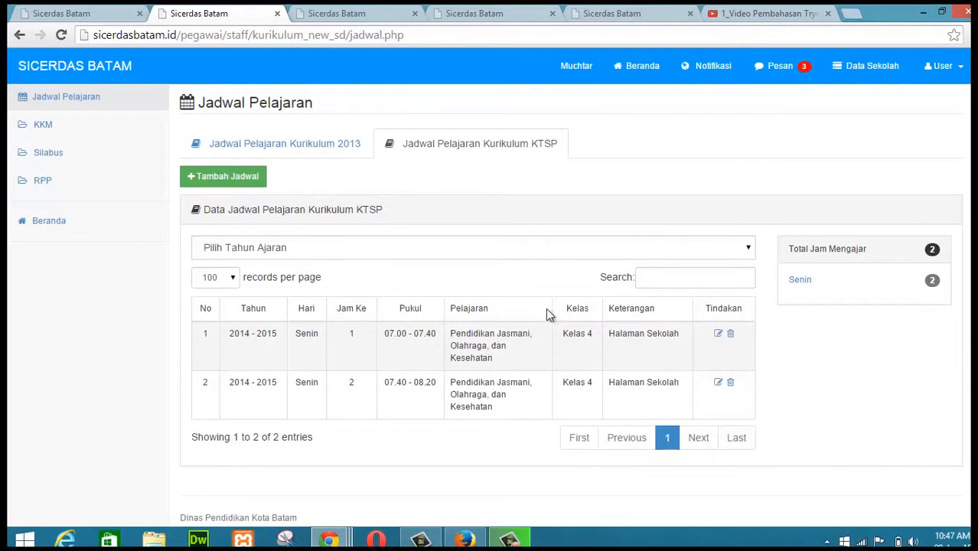
Step: Switch to the skills assessment list and start adding skills scores as Guru Mapel (Mata Pelajaran)
{"action": "left_click", "coordinate": [627, 16]}
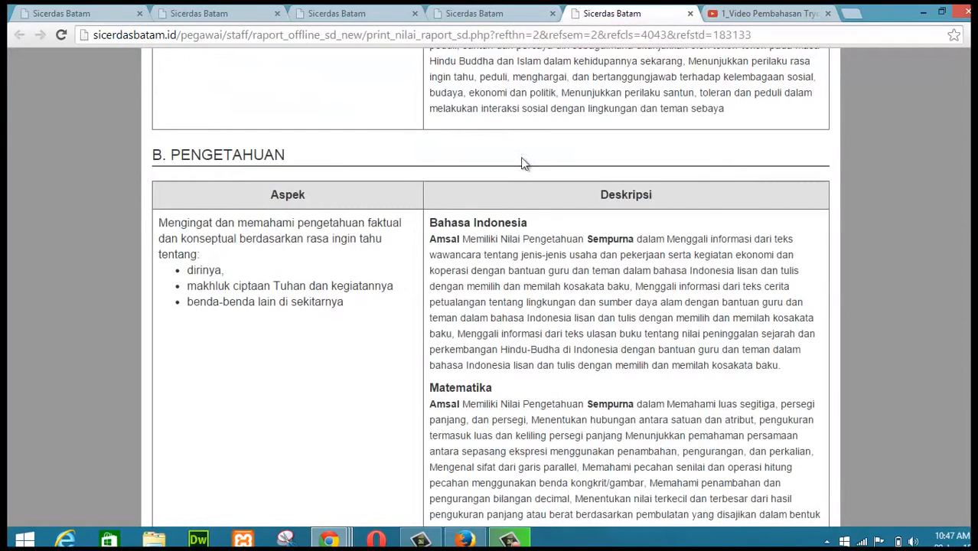
{"action": "left_click", "coordinate": [331, 15]}
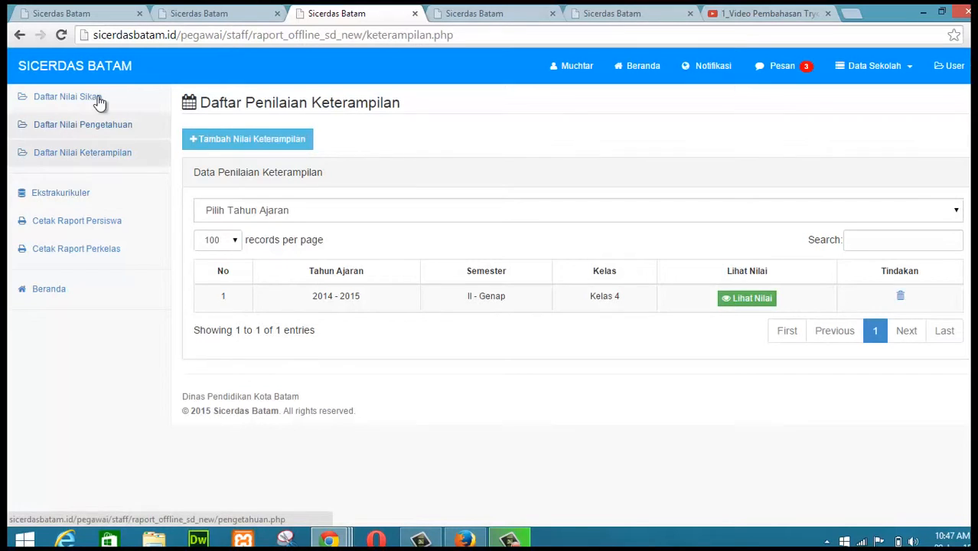
{"action": "left_click", "coordinate": [260, 145]}
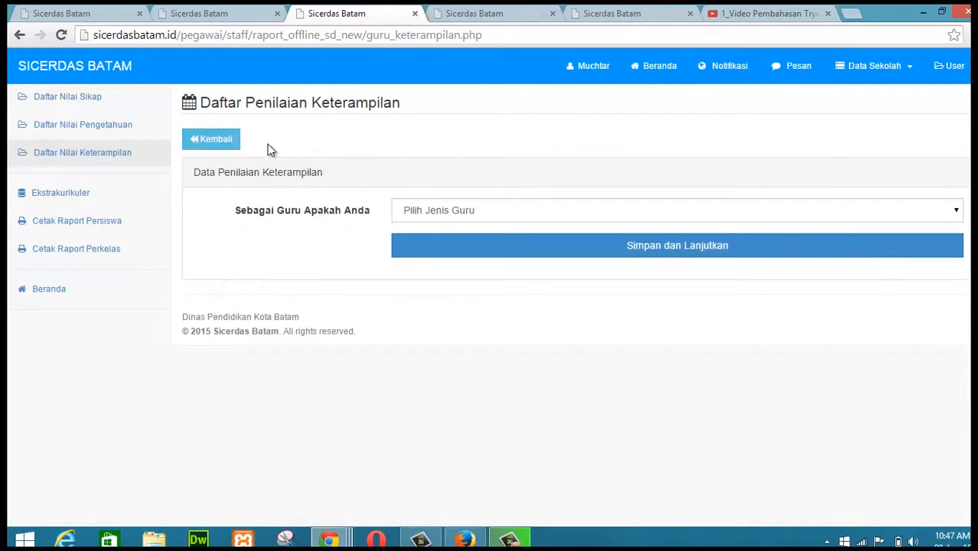
{"action": "left_click", "coordinate": [490, 213]}
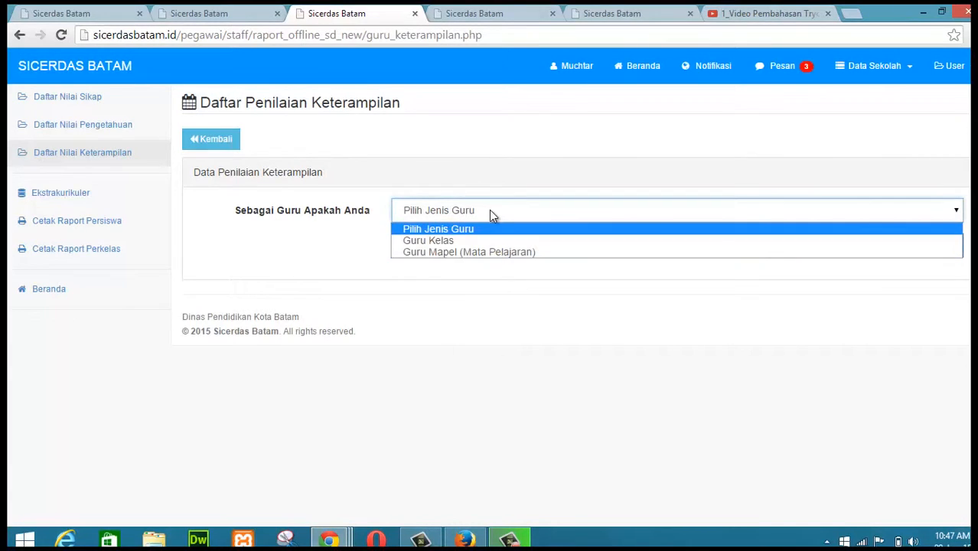
{"action": "left_click", "coordinate": [435, 252]}
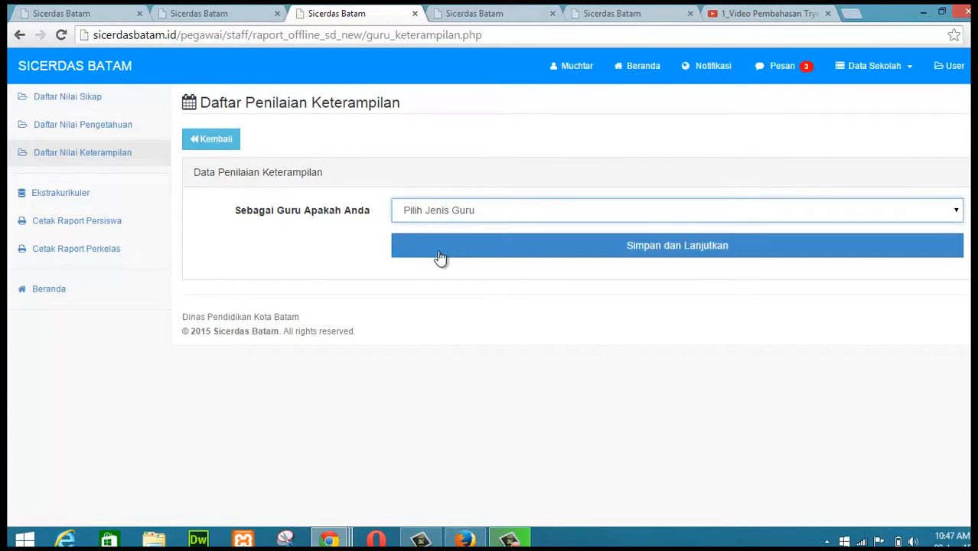
{"action": "left_click", "coordinate": [698, 253]}
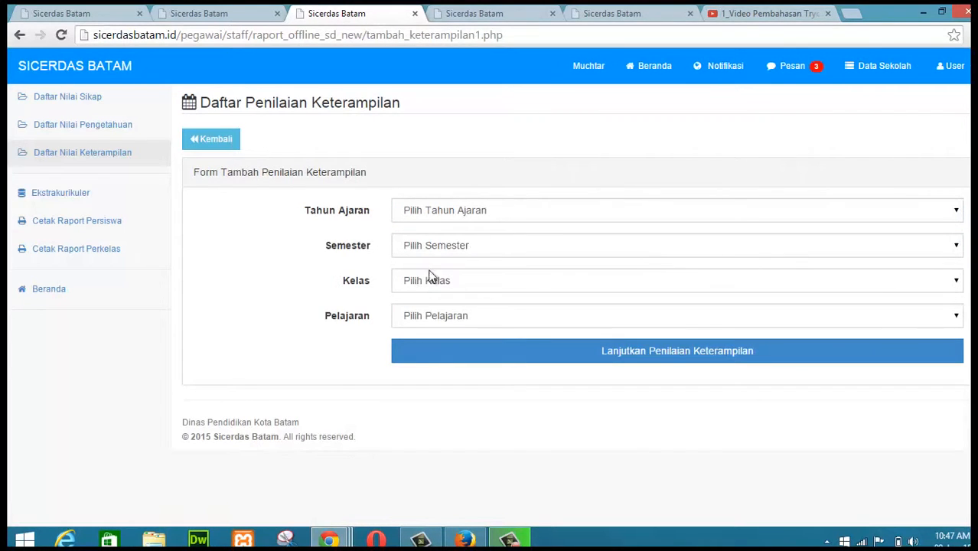
Step: Choose 2014 - 2015, semester II - Genap, Kelas 4 and Pendidikan Jasmani, Olahraga, dan Kesehatan, then continue
{"action": "left_click", "coordinate": [585, 216]}
{"action": "left_click", "coordinate": [501, 240]}
{"action": "left_click", "coordinate": [504, 245]}
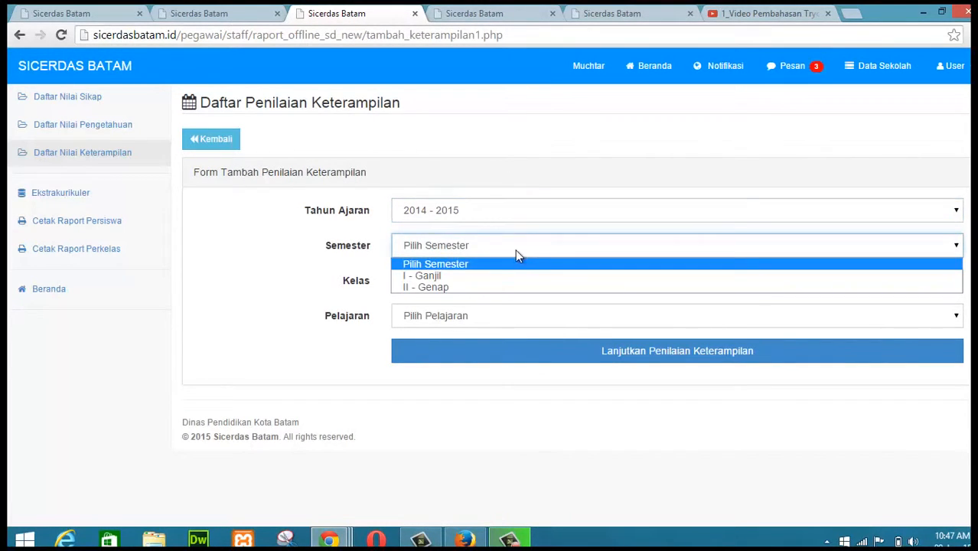
{"action": "left_click", "coordinate": [485, 293]}
{"action": "left_click", "coordinate": [539, 281]}
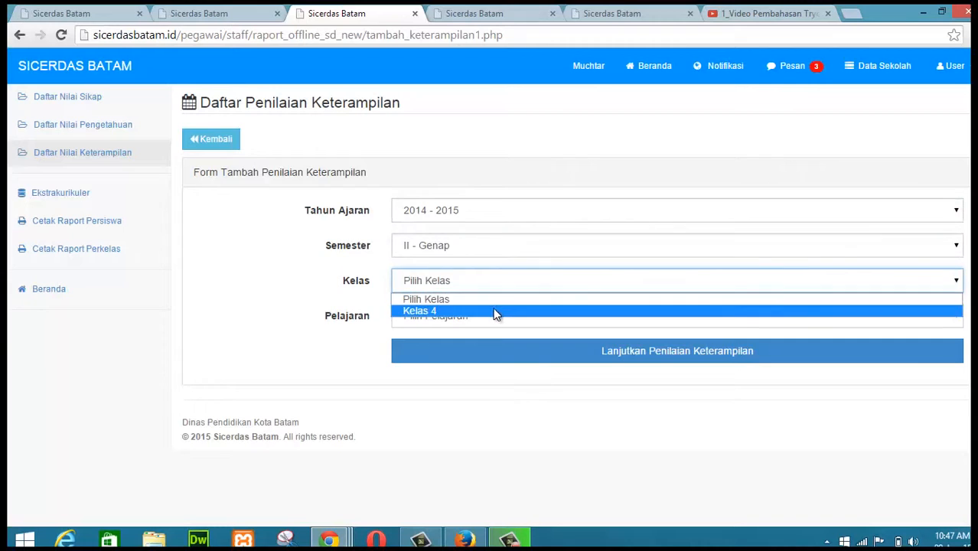
{"action": "left_click", "coordinate": [496, 311]}
{"action": "left_click", "coordinate": [524, 318]}
{"action": "left_click", "coordinate": [515, 345]}
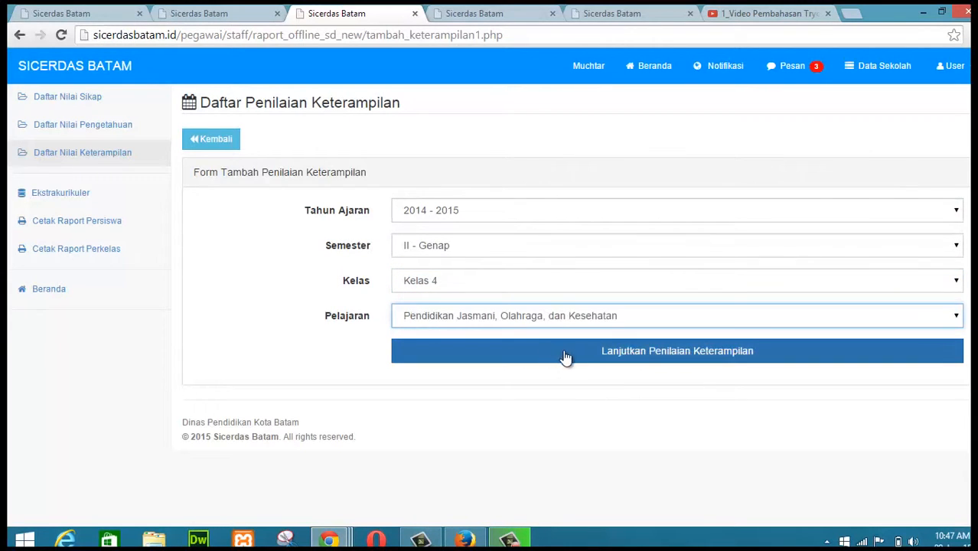
{"action": "left_click", "coordinate": [681, 354]}
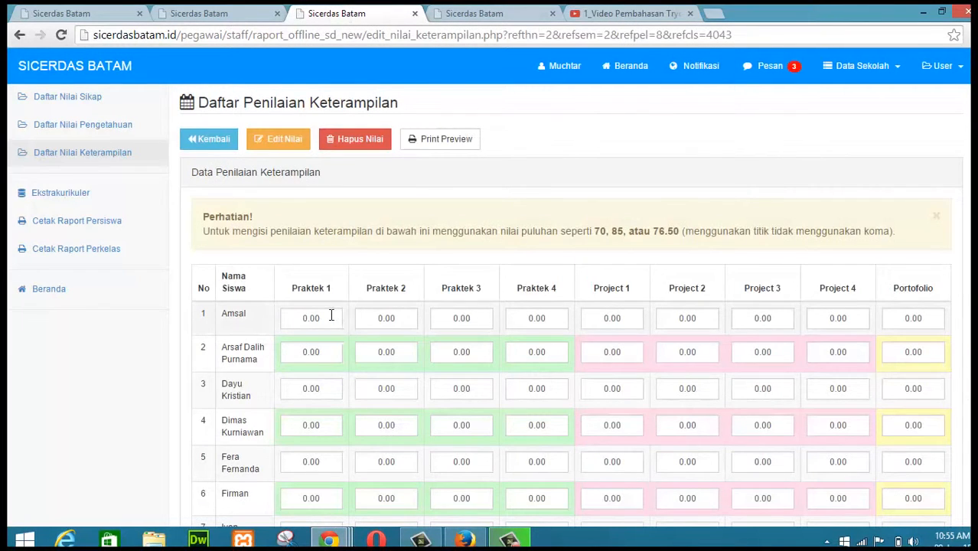
Step: Enter the first student's skills scores: Praktek 1 87, Praktek 2 76, Project 1 80 and Portofolio 77, and save
{"action": "left_click", "coordinate": [332, 315]}
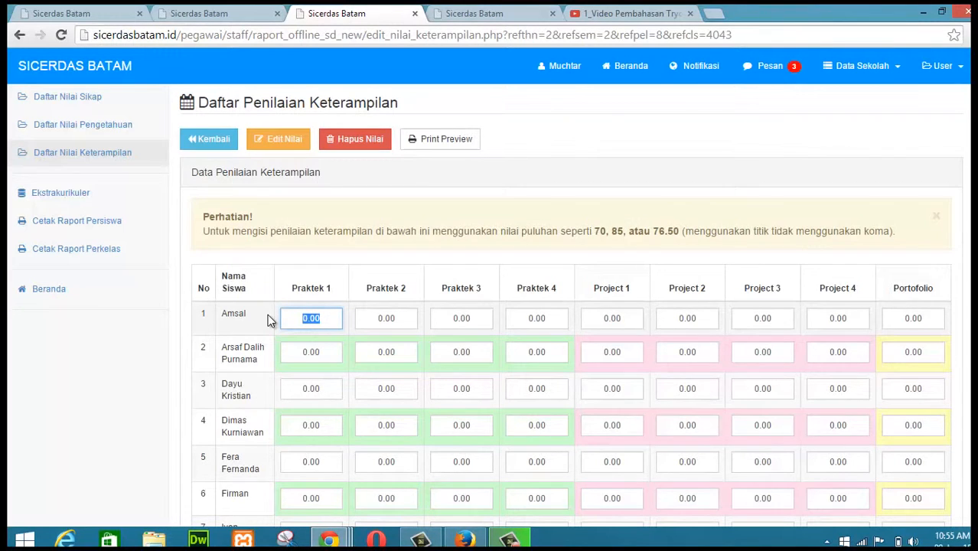
{"action": "type", "text": "87"}
{"action": "key", "text": "Tab"}
{"action": "type", "text": "76"}
{"action": "key", "text": "Tab"}
{"action": "key", "text": "Tab"}
{"action": "key", "text": "Tab"}
{"action": "key", "text": "Tab"}
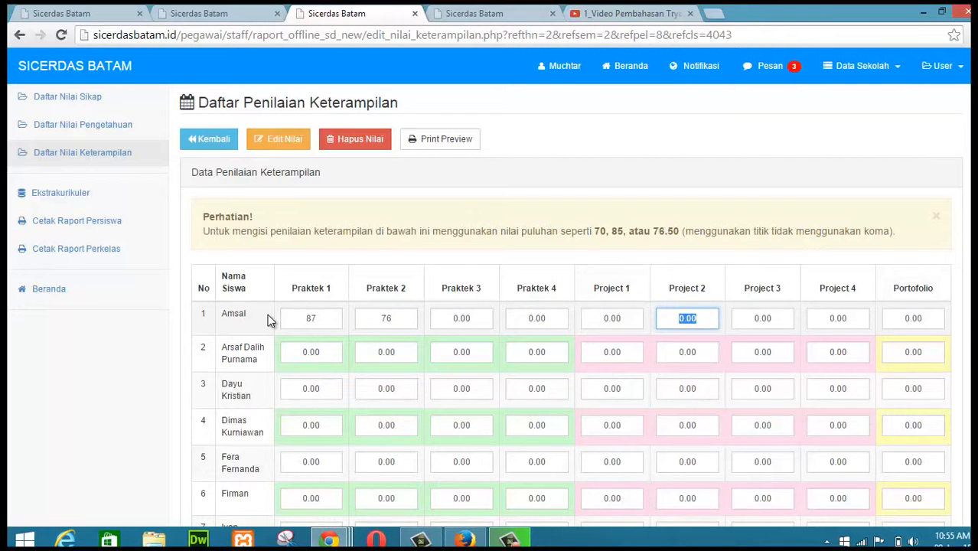
{"action": "left_click", "coordinate": [602, 318]}
{"action": "type", "text": "80"}
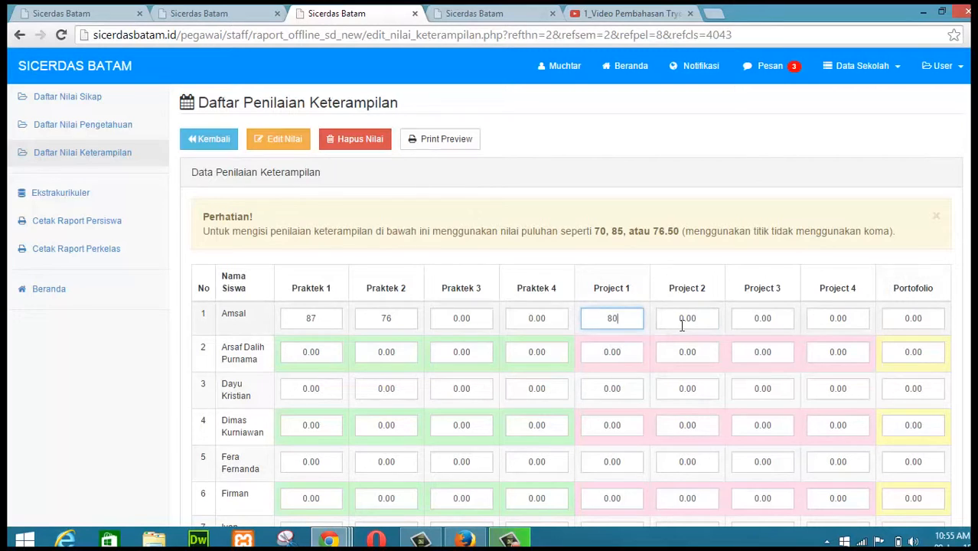
{"action": "left_click", "coordinate": [930, 318]}
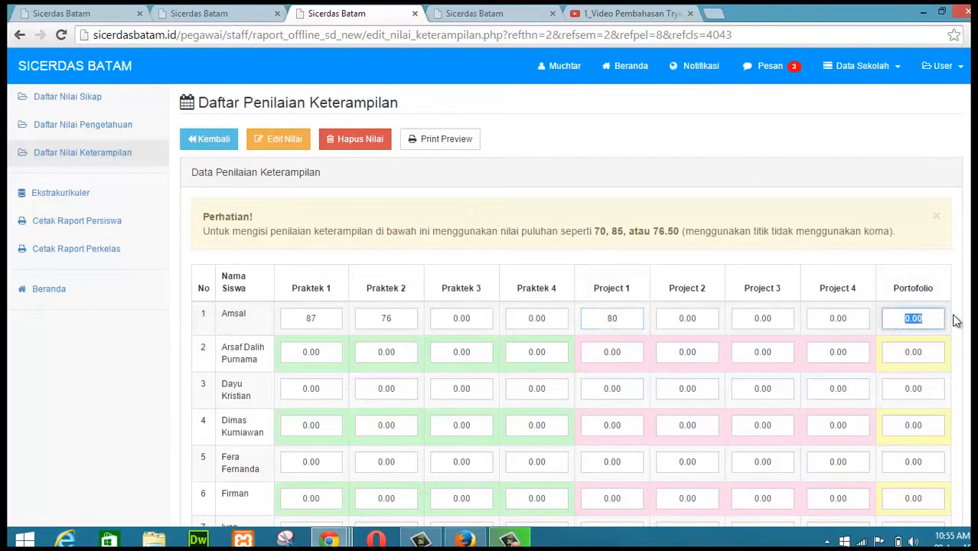
{"action": "type", "text": "77"}
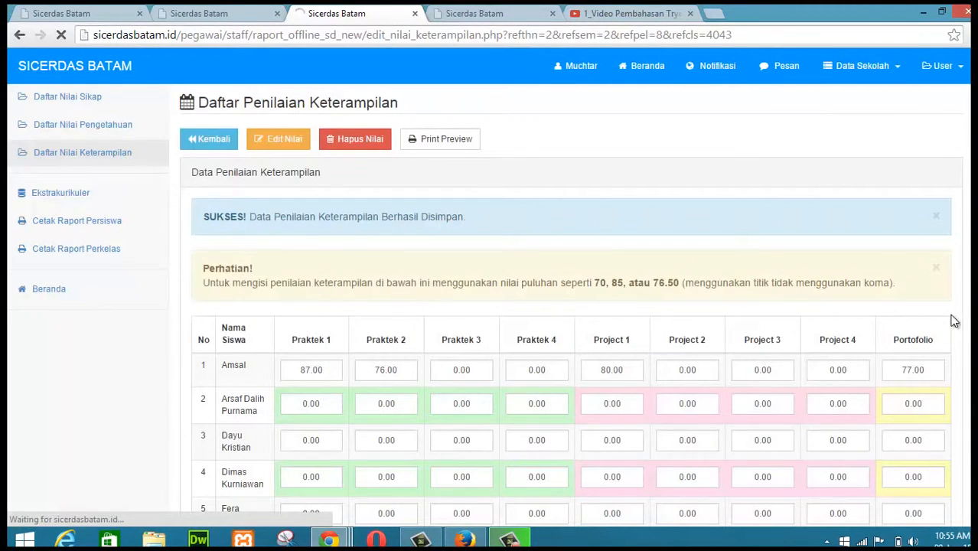
Step: Open the report card tab, review the knowledge and skills descriptions, and reload the report page
{"action": "left_click", "coordinate": [482, 15]}
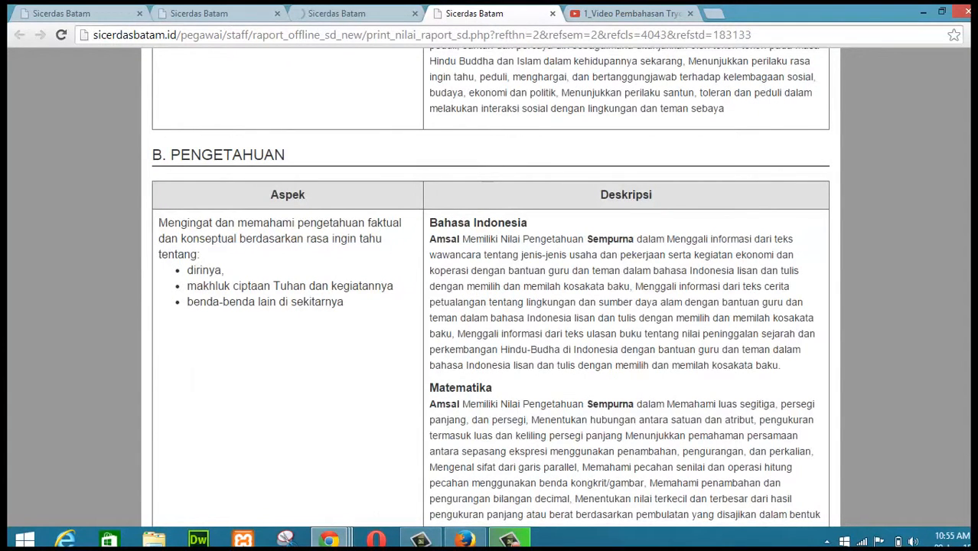
{"action": "scroll", "coordinate": [490, 283], "scroll_direction": "down", "scroll_amount": 3}
{"action": "scroll", "coordinate": [489, 283], "scroll_direction": "down", "scroll_amount": 2}
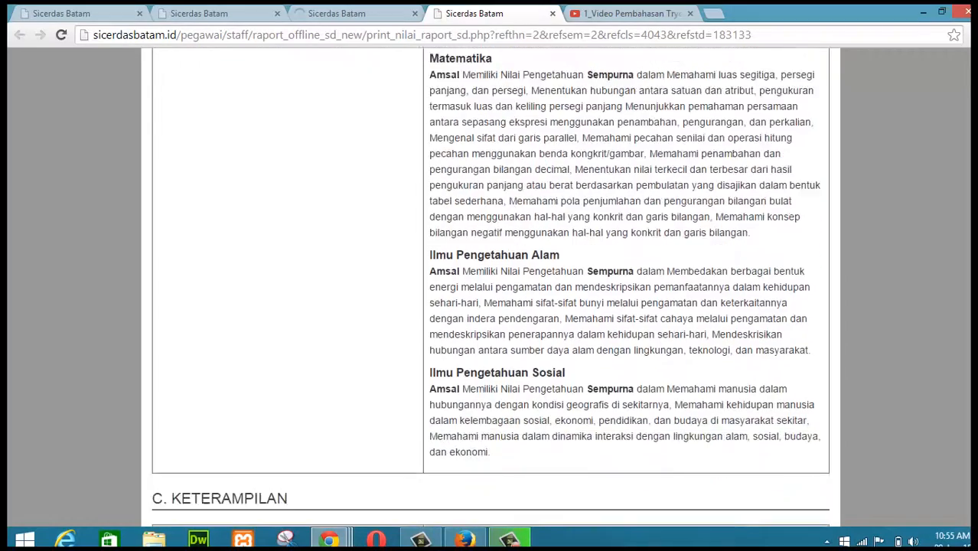
{"action": "scroll", "coordinate": [489, 283], "scroll_direction": "down", "scroll_amount": 5}
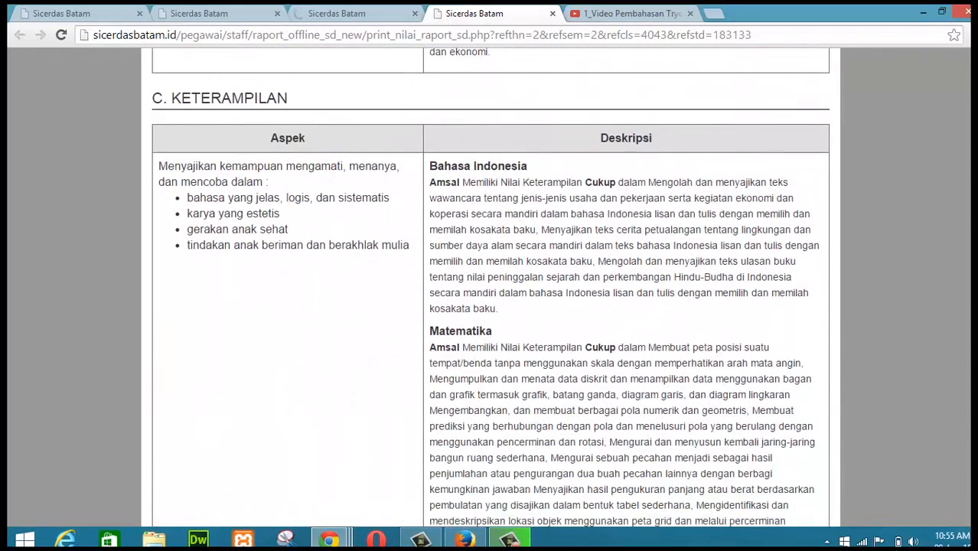
{"action": "scroll", "coordinate": [490, 288], "scroll_direction": "down", "scroll_amount": 3}
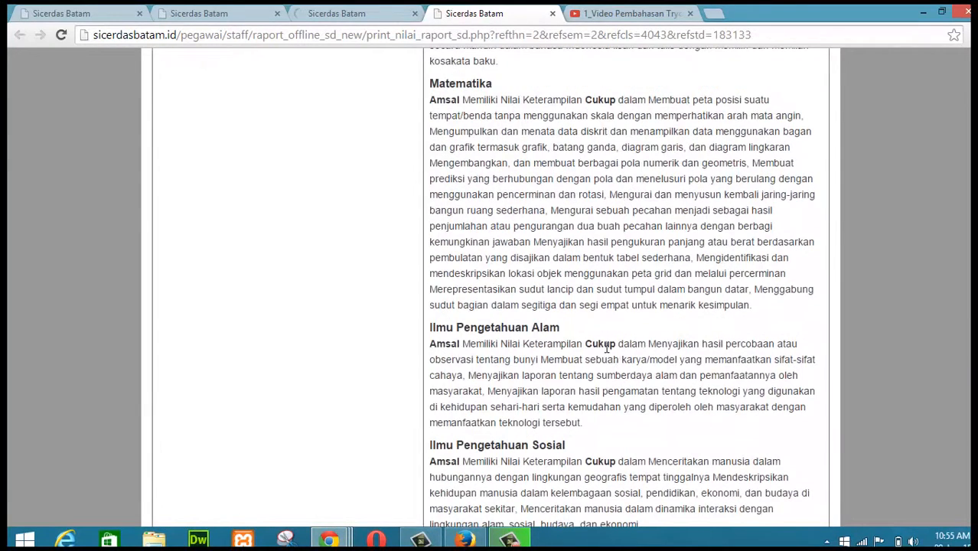
{"action": "left_click", "coordinate": [62, 36]}
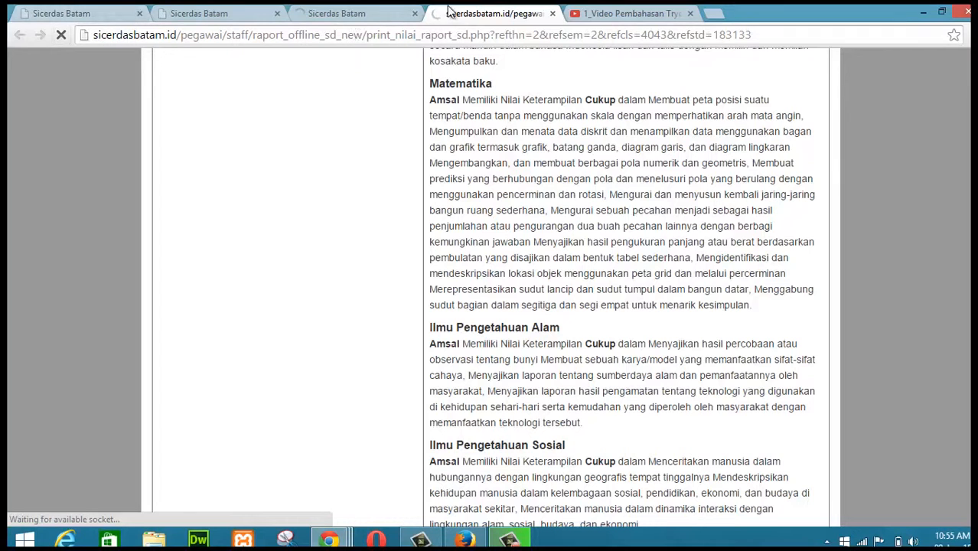
Step: Switch briefly to the skills list tab, return to the report card and reload it from the address bar
{"action": "left_click", "coordinate": [323, 14]}
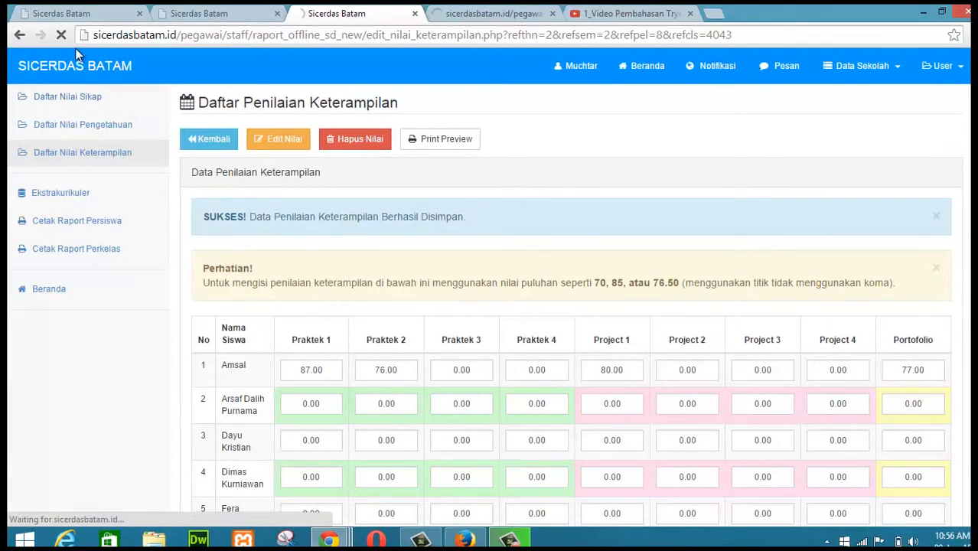
{"action": "left_click", "coordinate": [492, 14]}
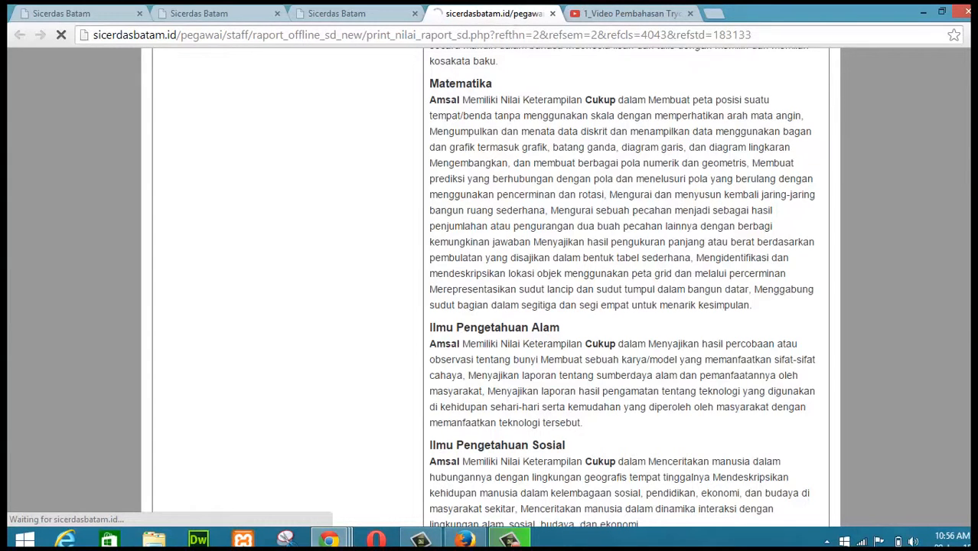
{"action": "scroll", "coordinate": [490, 287], "scroll_direction": "down", "scroll_amount": 3}
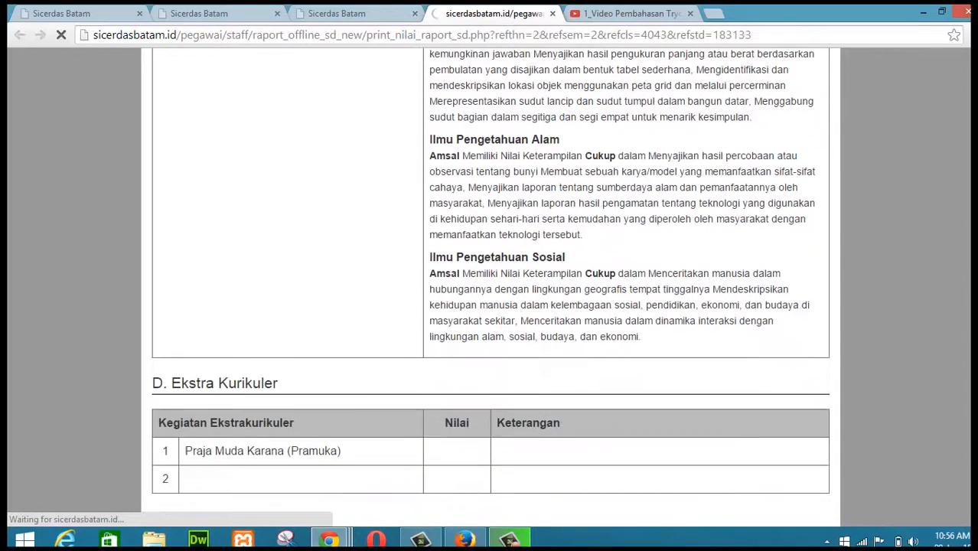
{"action": "scroll", "coordinate": [489, 287], "scroll_direction": "up", "scroll_amount": 2}
{"action": "scroll", "coordinate": [490, 287], "scroll_direction": "down", "scroll_amount": 1}
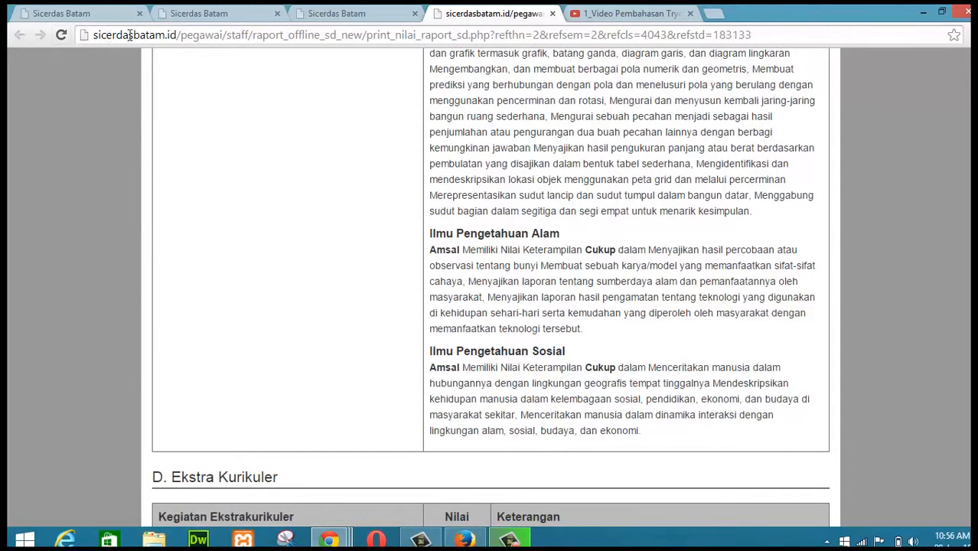
{"action": "left_click", "coordinate": [192, 34]}
{"action": "key", "text": "Return"}
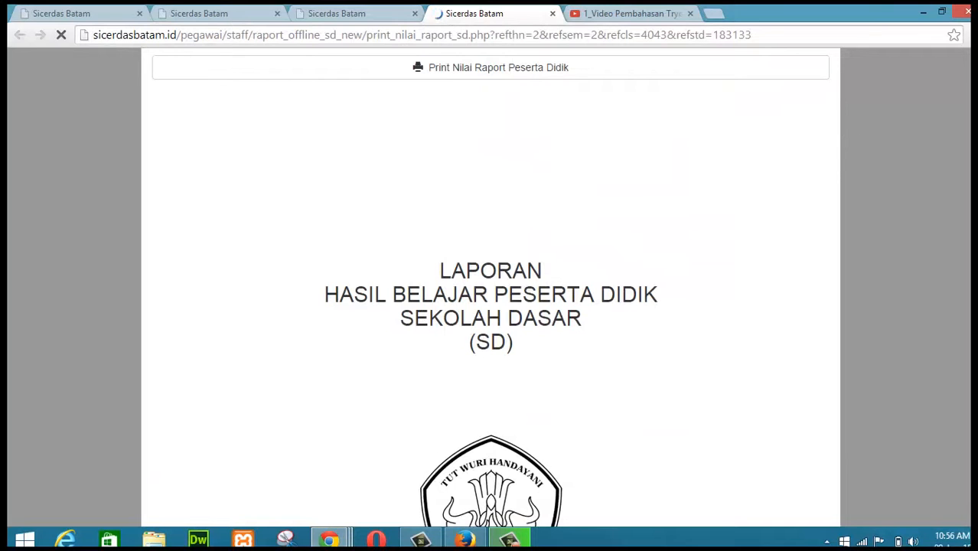
Step: Scroll through the refreshed report card to the skills description for Pendidikan Jasmani, Olahraga, dan Kesehatan
{"action": "scroll", "coordinate": [489, 288], "scroll_direction": "down", "scroll_amount": 15}
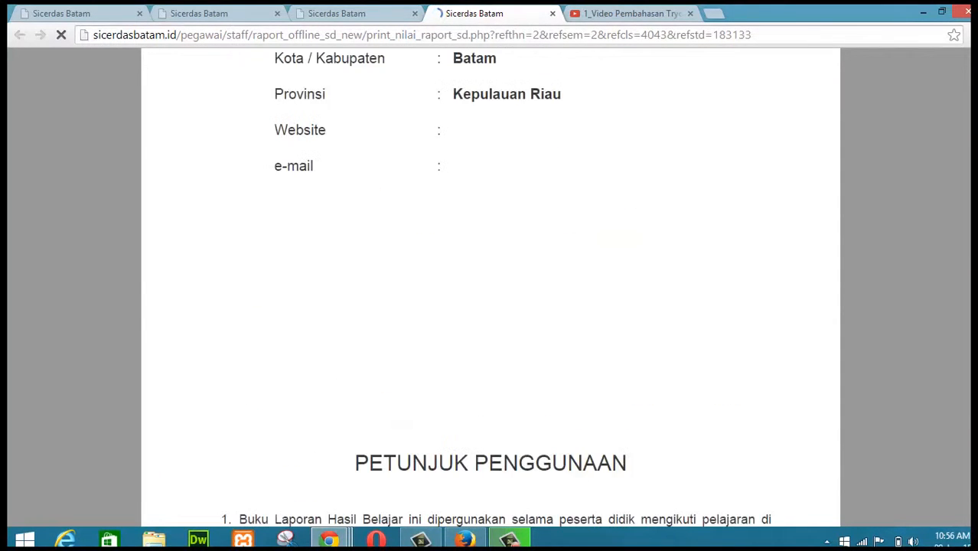
{"action": "scroll", "coordinate": [489, 288], "scroll_direction": "down", "scroll_amount": 7}
{"action": "scroll", "coordinate": [489, 288], "scroll_direction": "up", "scroll_amount": 11}
{"action": "scroll", "coordinate": [490, 287], "scroll_direction": "down", "scroll_amount": 11}
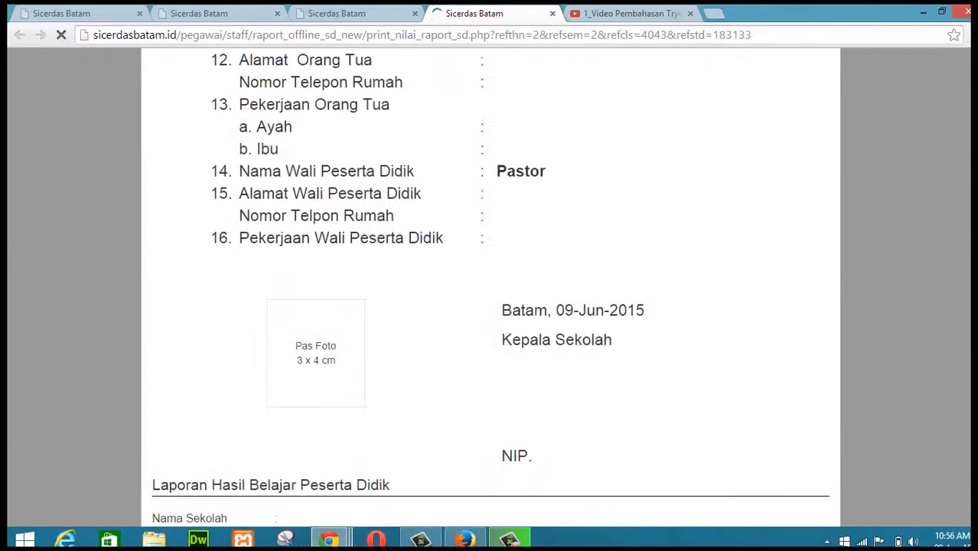
{"action": "scroll", "coordinate": [490, 288], "scroll_direction": "up", "scroll_amount": 10}
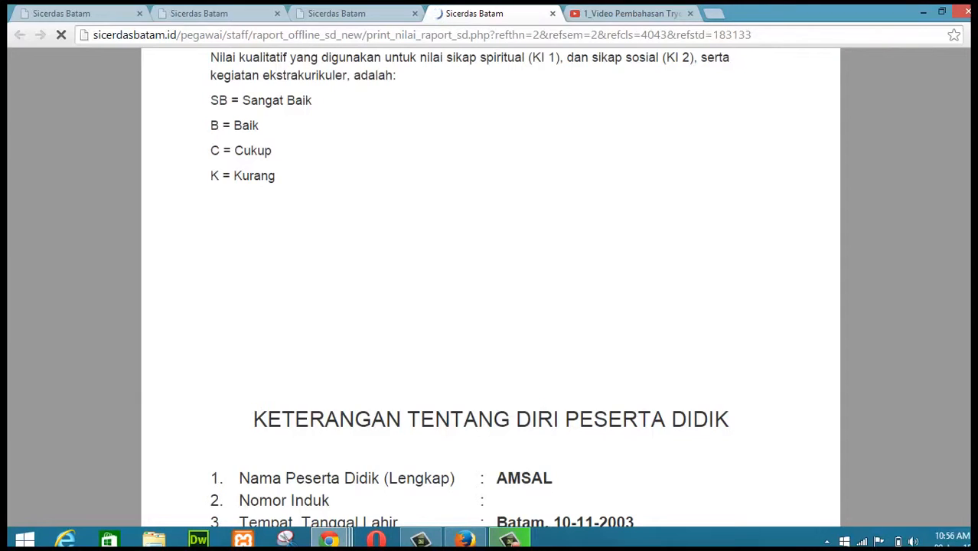
{"action": "scroll", "coordinate": [490, 287], "scroll_direction": "down", "scroll_amount": 20}
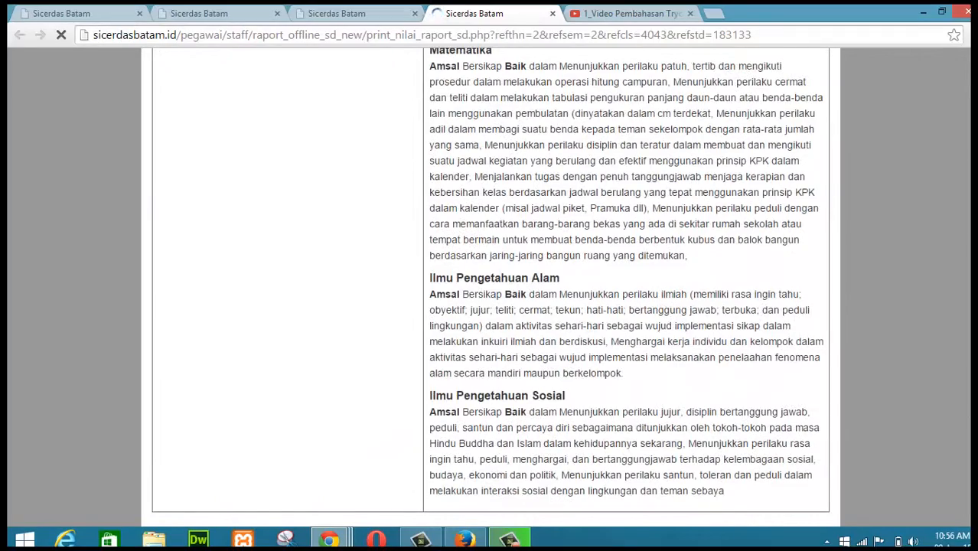
{"action": "scroll", "coordinate": [490, 287], "scroll_direction": "up", "scroll_amount": 7}
{"action": "scroll", "coordinate": [490, 287], "scroll_direction": "down", "scroll_amount": 7}
{"action": "scroll", "coordinate": [490, 287], "scroll_direction": "down", "scroll_amount": 9}
{"action": "scroll", "coordinate": [490, 287], "scroll_direction": "down", "scroll_amount": 8}
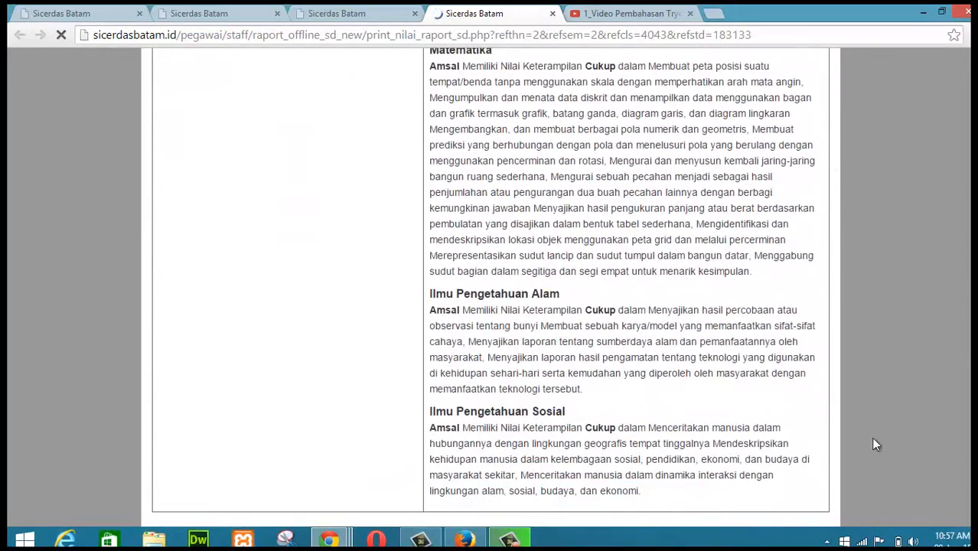
{"action": "scroll", "coordinate": [511, 296], "scroll_direction": "down", "scroll_amount": 3}
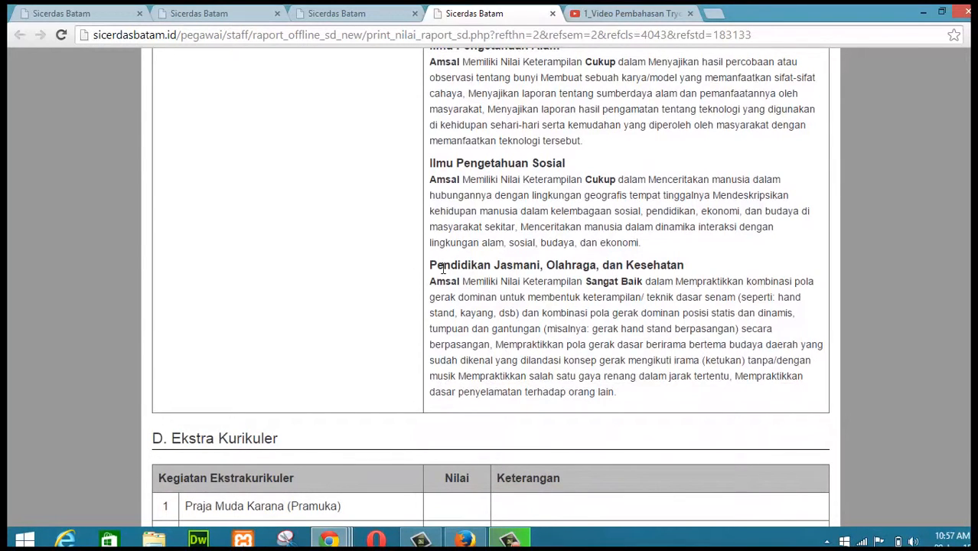
{"action": "left_click_drag", "start_coordinate": [437, 265], "coordinate": [578, 270]}
{"action": "left_click", "coordinate": [578, 270]}
{"action": "scroll", "coordinate": [489, 287], "scroll_direction": "down", "scroll_amount": 2}
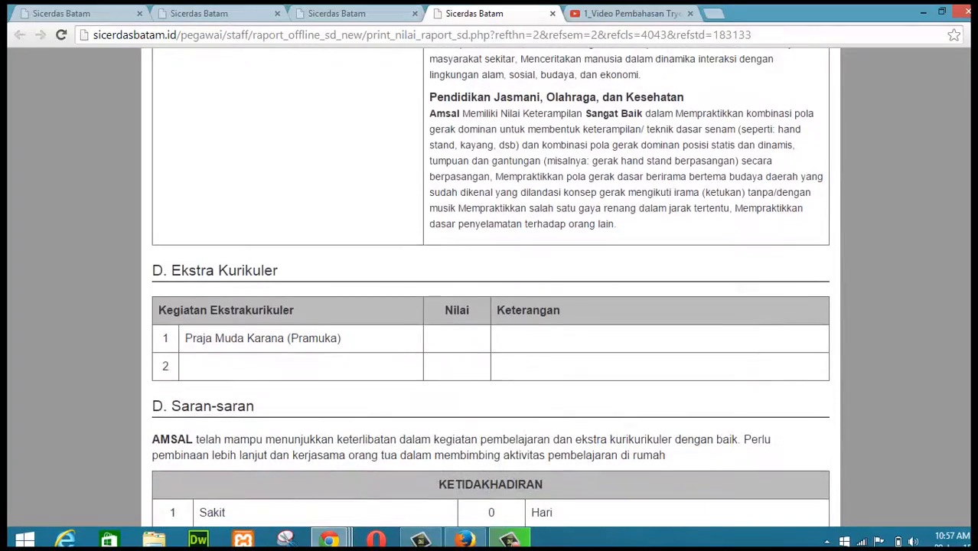
{"action": "scroll", "coordinate": [490, 286], "scroll_direction": "down", "scroll_amount": 1}
{"action": "scroll", "coordinate": [890, 427], "scroll_direction": "up", "scroll_amount": 9}
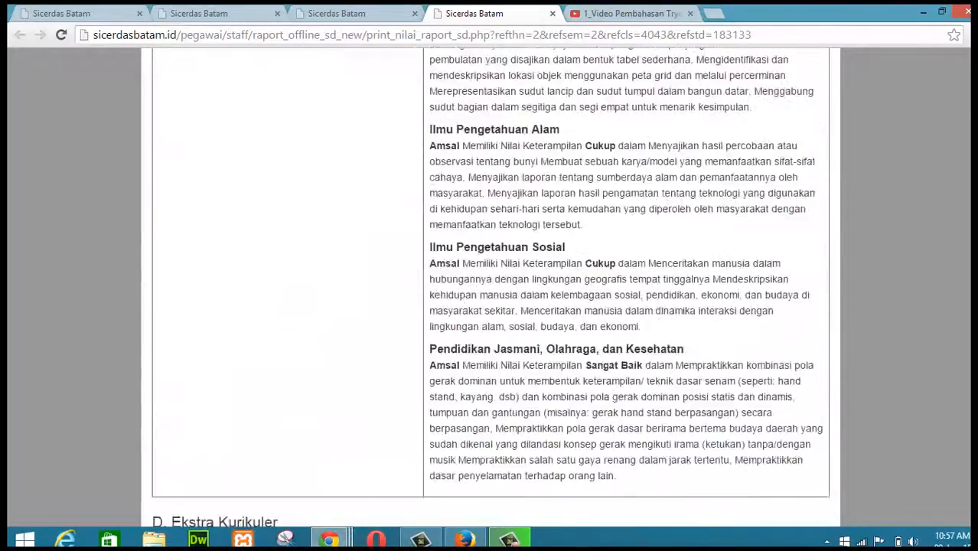